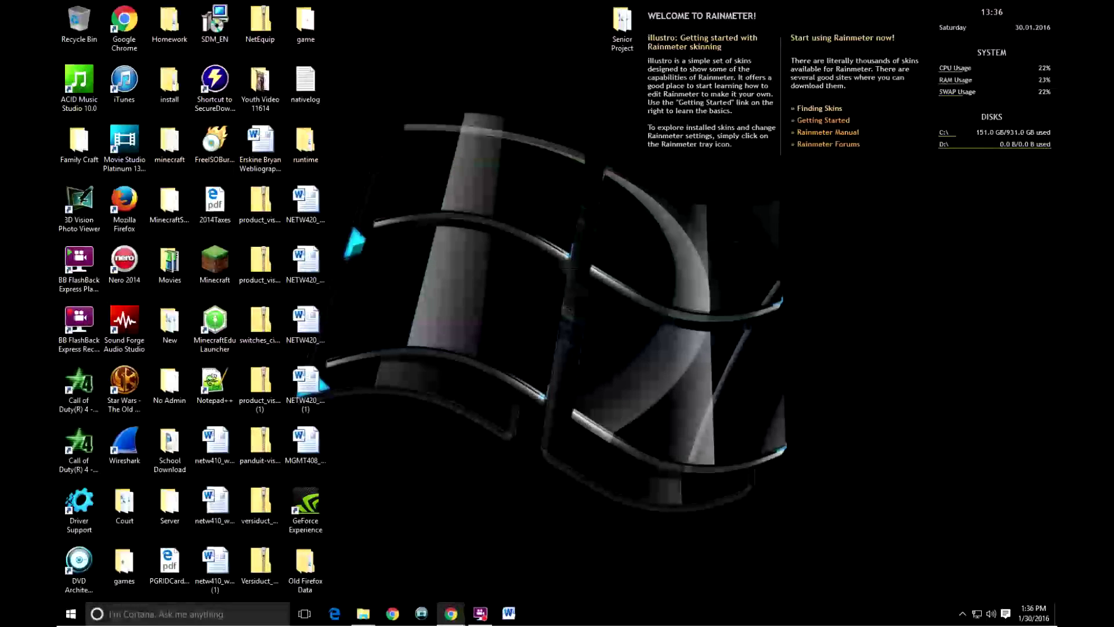
Bring up the Chrome window, switch to the Rainmeter website and view the download link for the 3.3 Final Release
{"action": "left_click_drag", "start_coordinate": [1113, 69], "coordinate": [545, 68]}
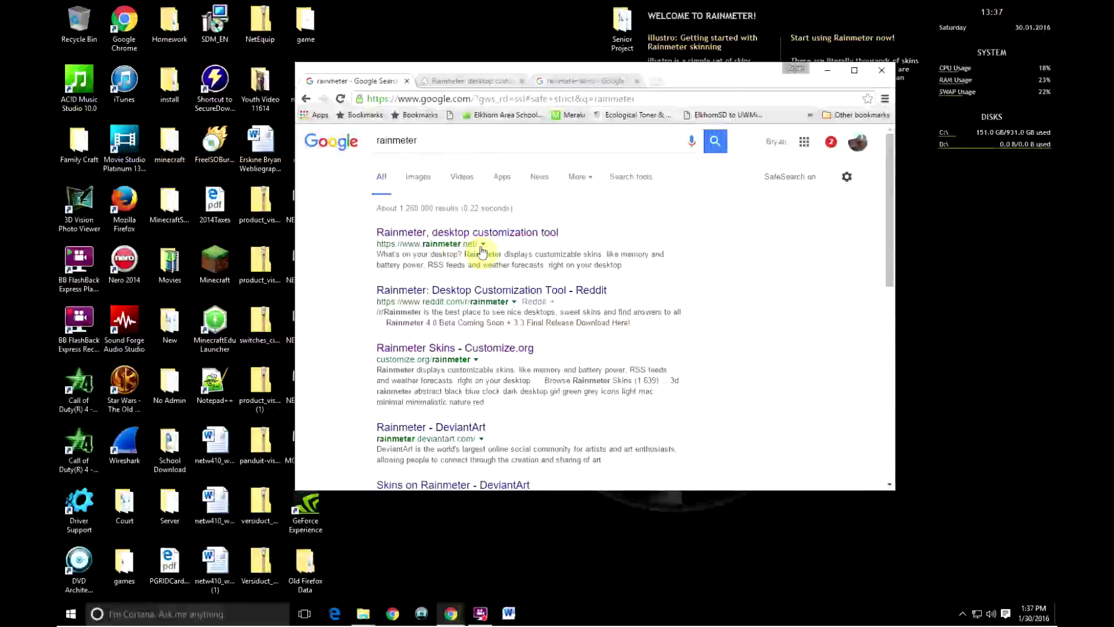
{"action": "left_click", "coordinate": [454, 84]}
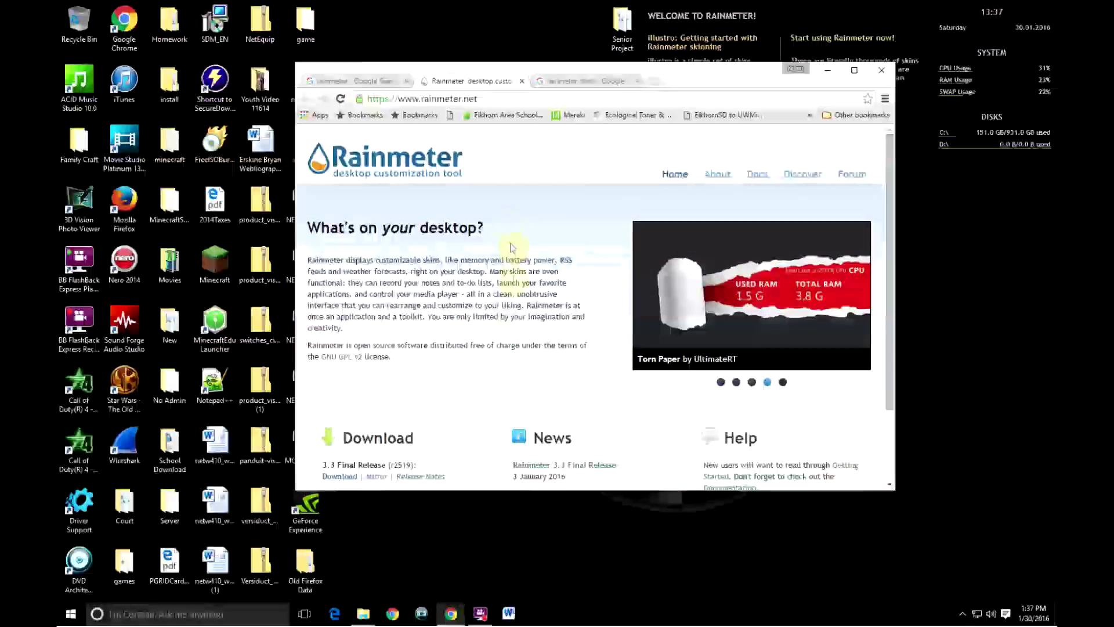
{"action": "scroll", "coordinate": [515, 285], "scroll_direction": "down", "scroll_amount": 2}
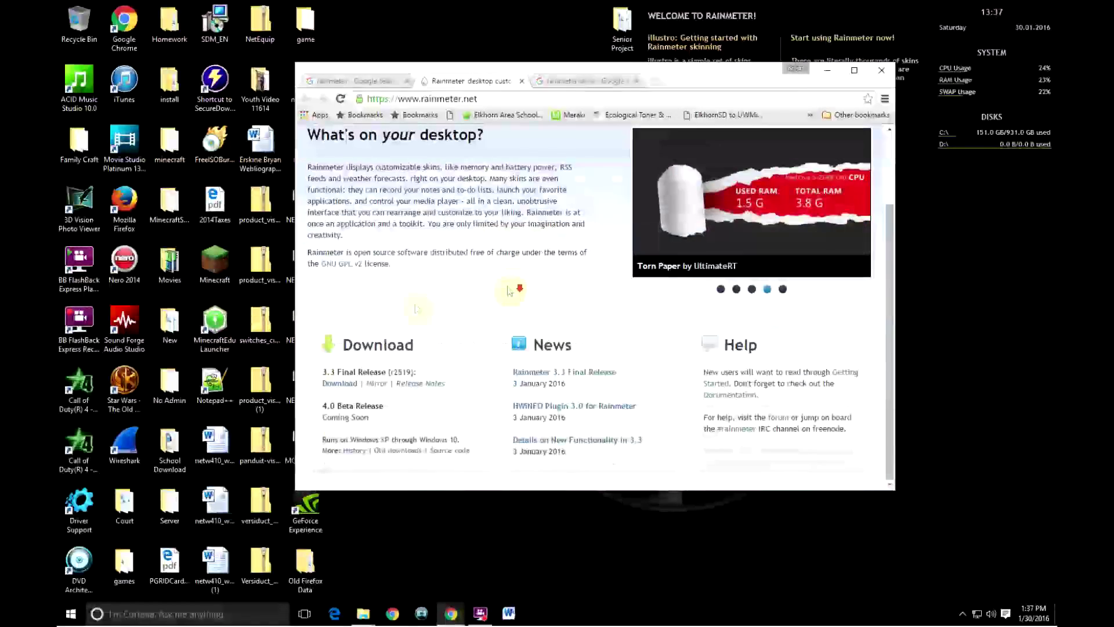
{"action": "left_click", "coordinate": [339, 385]}
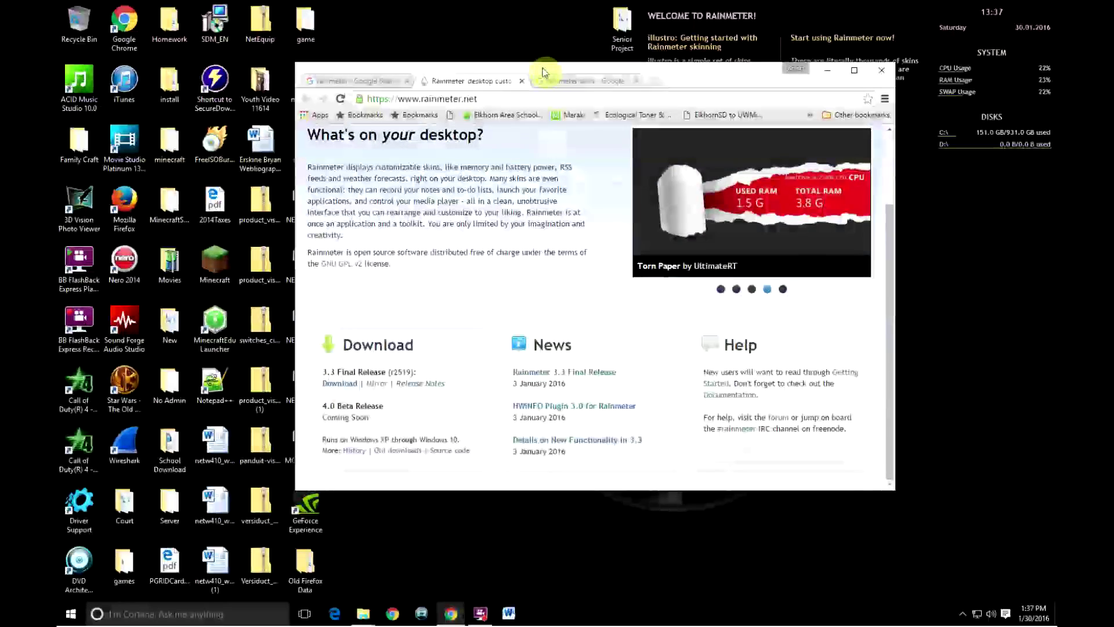
Show the desktop and move the illustro welcome skin slightly lower
{"action": "key", "text": "super+d"}
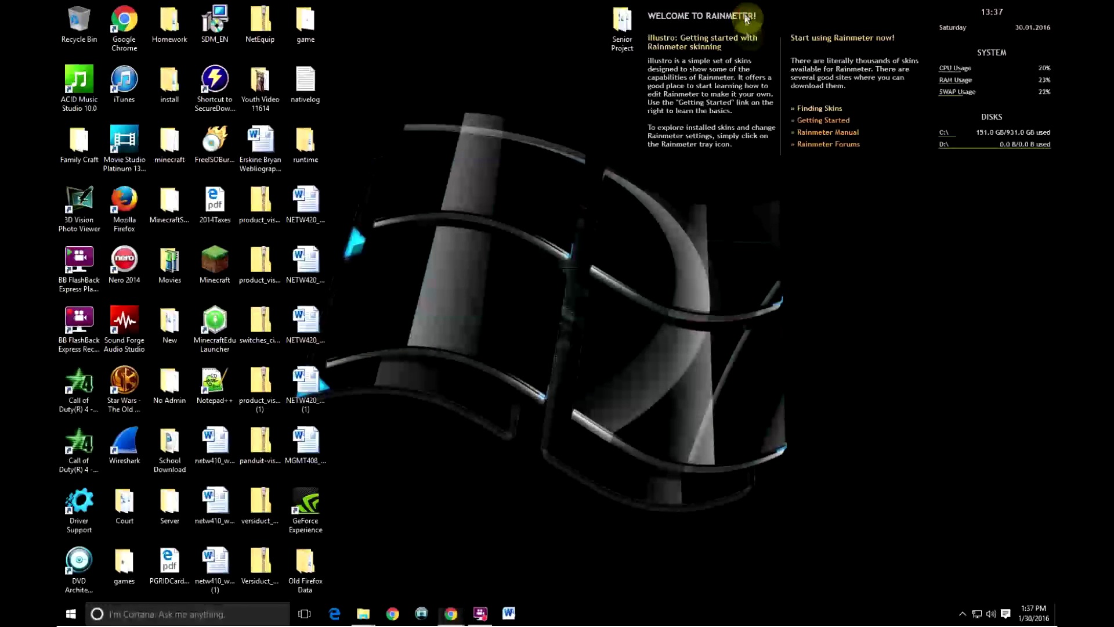
{"action": "left_click_drag", "start_coordinate": [752, 19], "coordinate": [747, 50]}
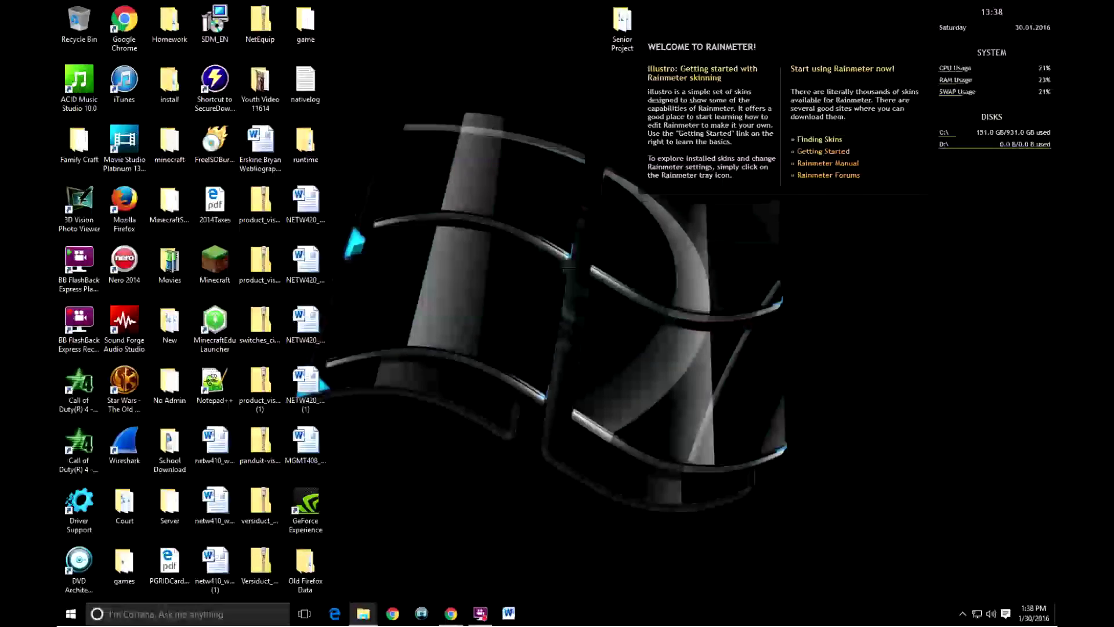
In File Explorer, open the Documents folder of the current user's profile on Local Disk (C:)
{"action": "key", "text": "super+e"}
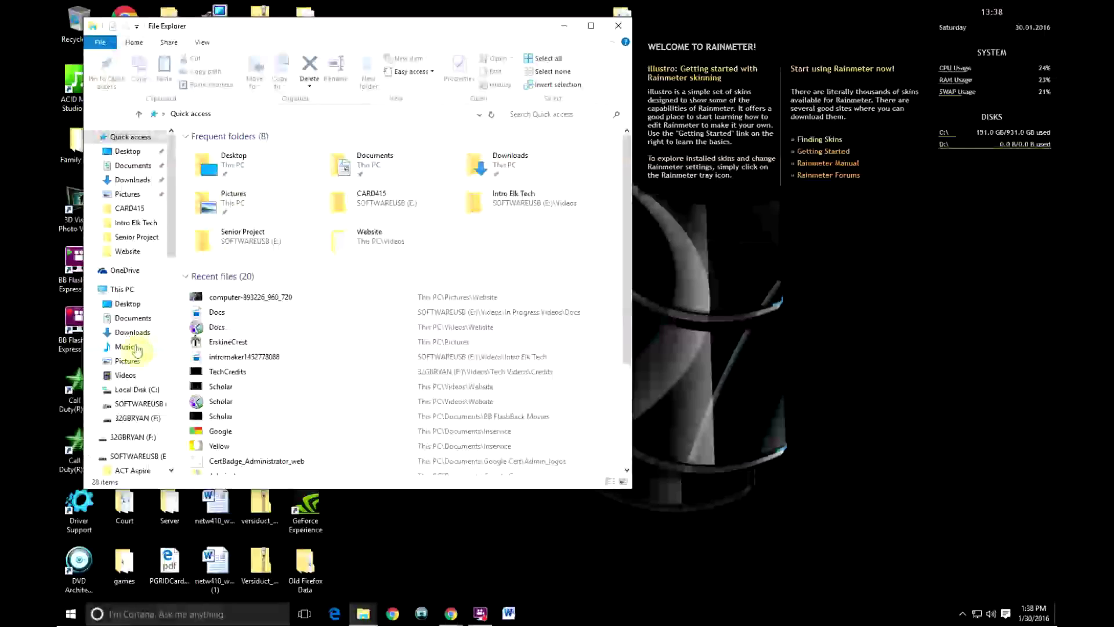
{"action": "left_click", "coordinate": [138, 391]}
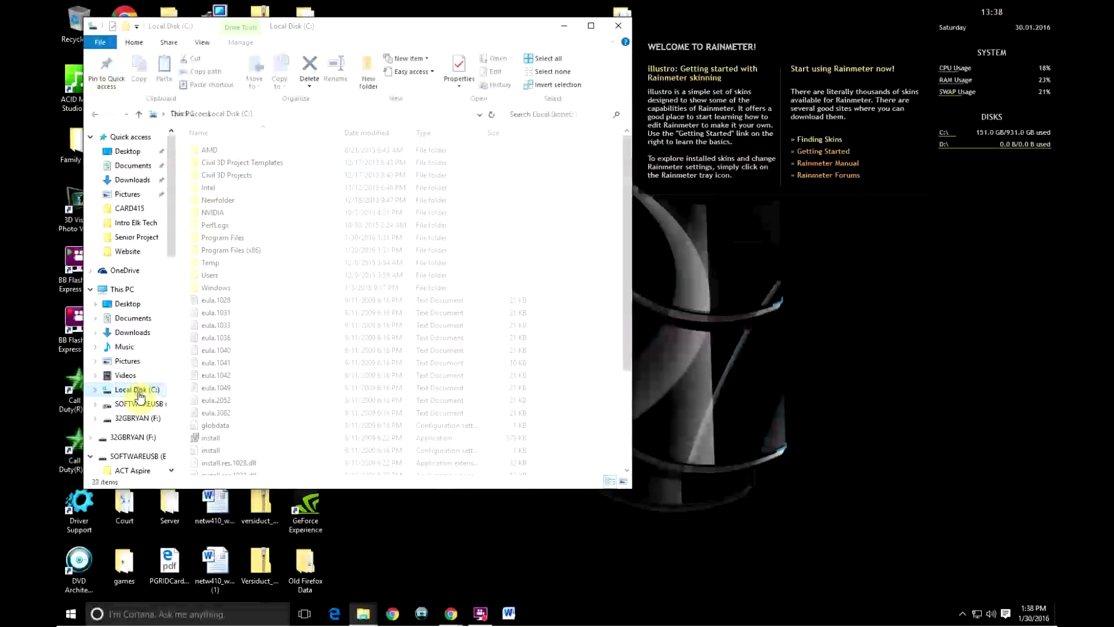
{"action": "double_click", "coordinate": [210, 275]}
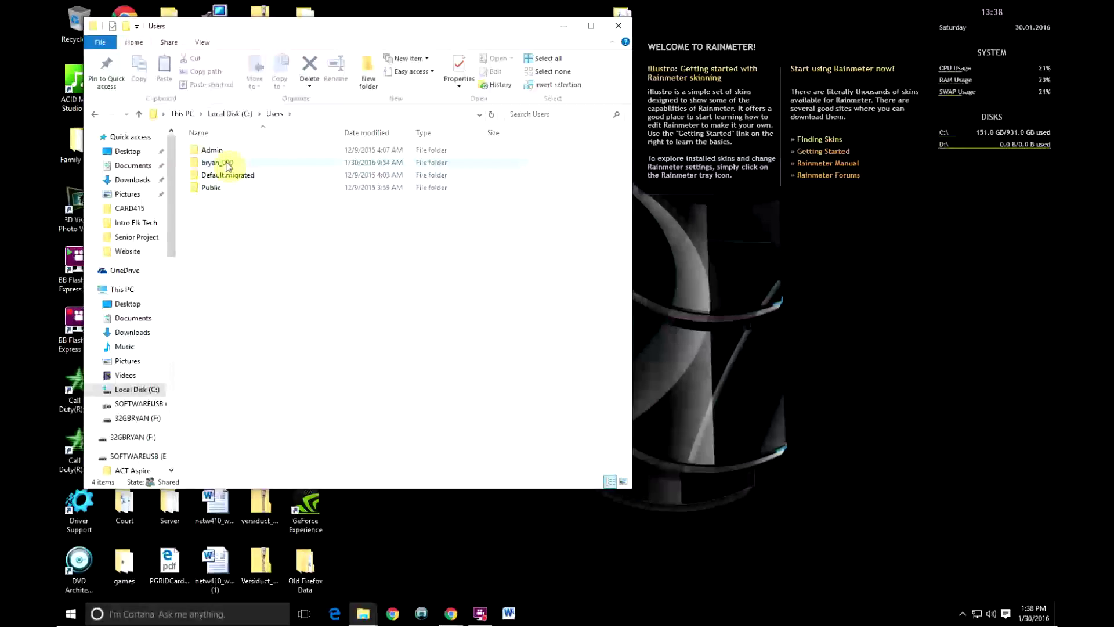
{"action": "double_click", "coordinate": [218, 163]}
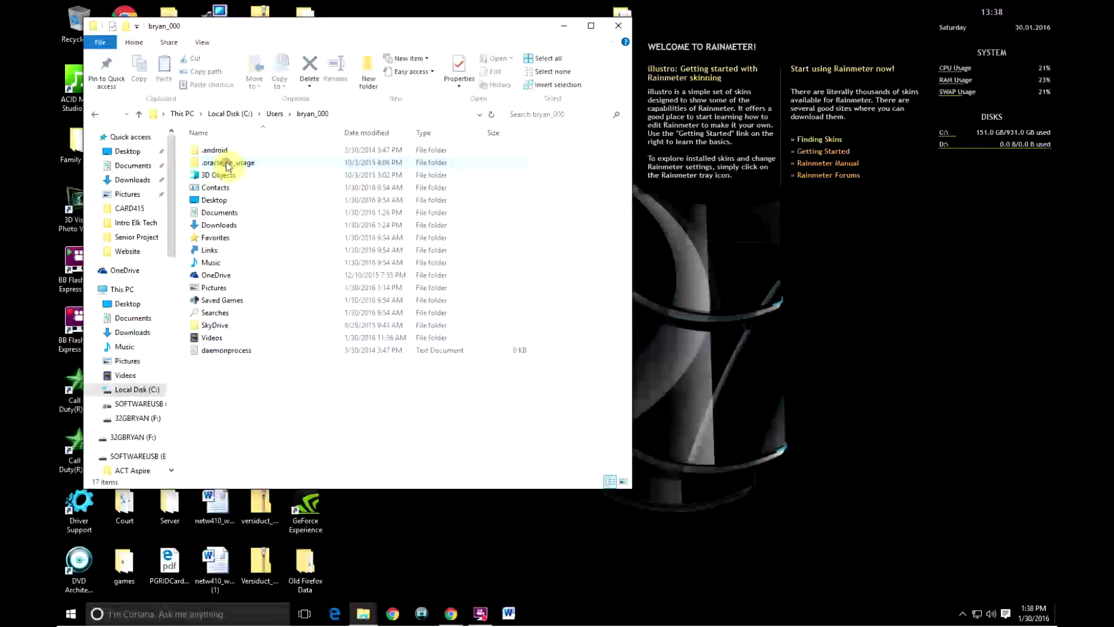
{"action": "double_click", "coordinate": [224, 212]}
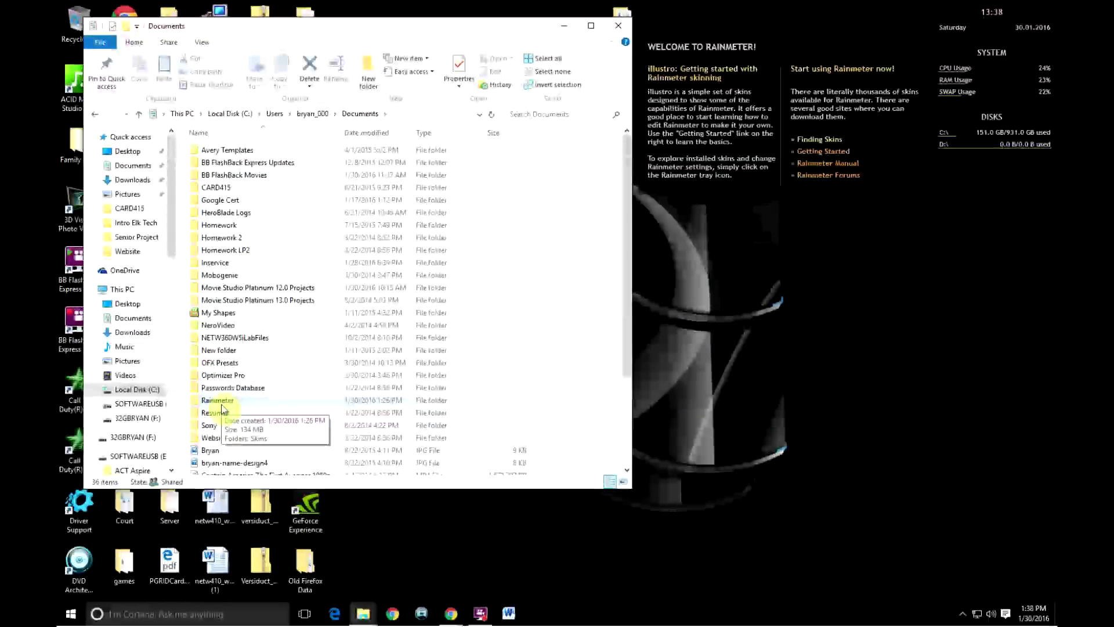
Go to the Rainmeter\Skins subfolder of Documents and look through its skin folders
{"action": "left_click", "coordinate": [412, 116]}
{"action": "left_click", "coordinate": [413, 116]}
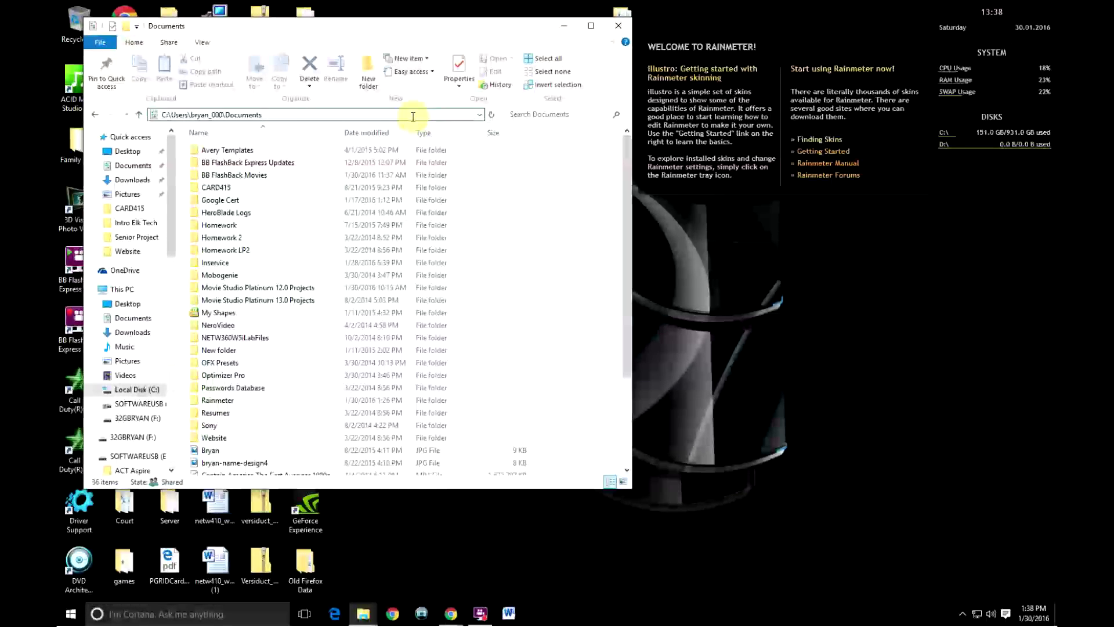
{"action": "type", "text": "\\"}
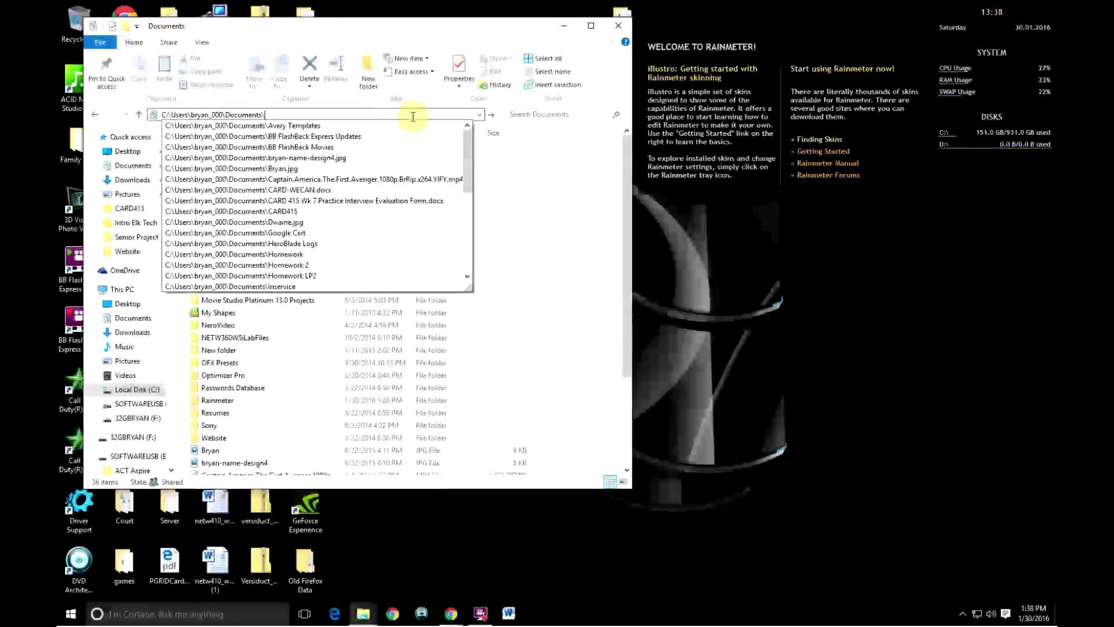
{"action": "type", "text": "rain"}
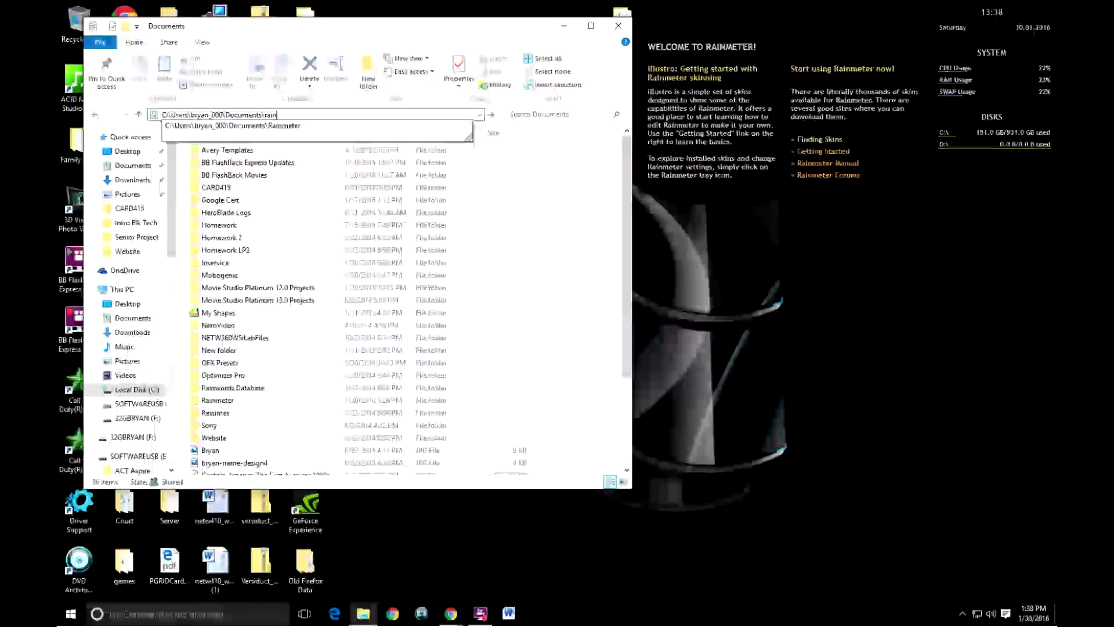
{"action": "type", "text": "meter"}
{"action": "key", "text": "Return"}
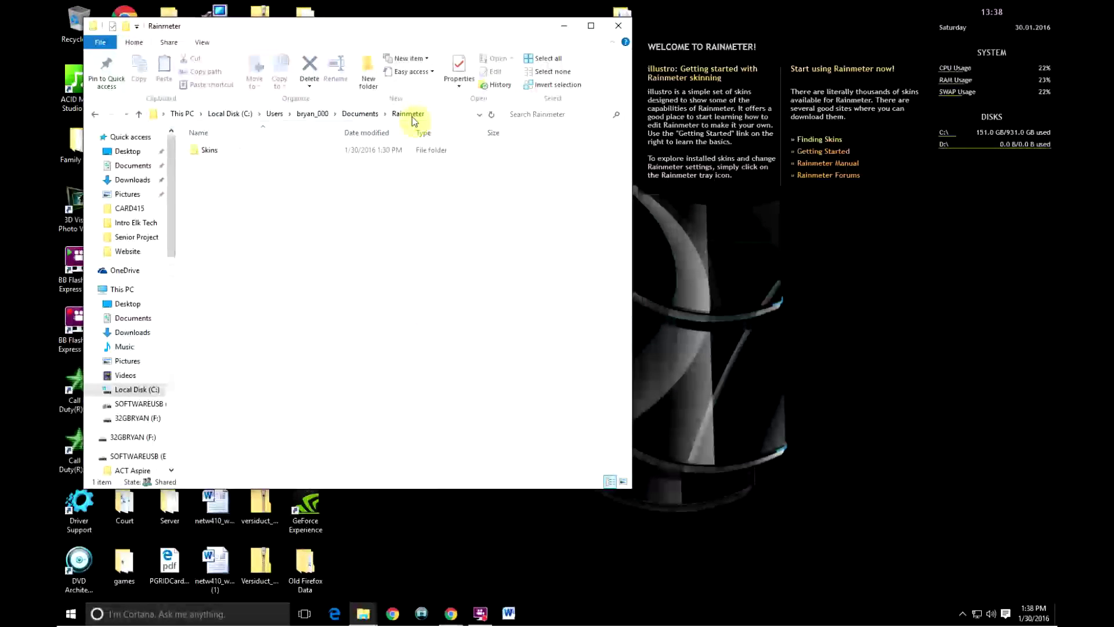
{"action": "double_click", "coordinate": [210, 152]}
{"action": "scroll", "coordinate": [423, 291], "scroll_direction": "down", "scroll_amount": 1}
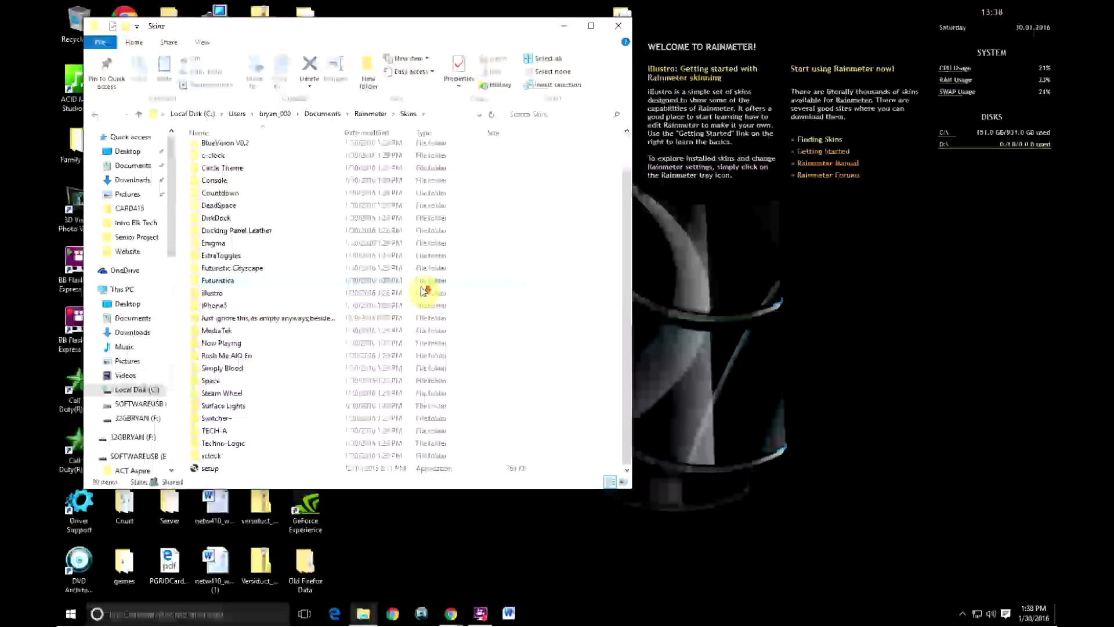
{"action": "scroll", "coordinate": [488, 283], "scroll_direction": "up", "scroll_amount": 1}
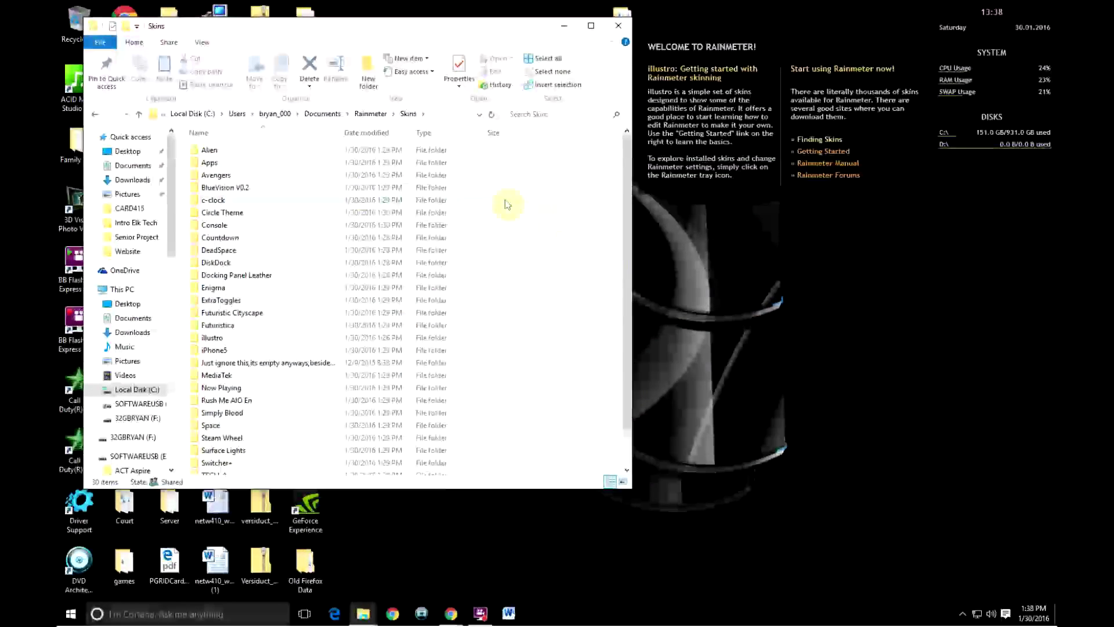
{"action": "scroll", "coordinate": [289, 356], "scroll_direction": "down", "scroll_amount": 1}
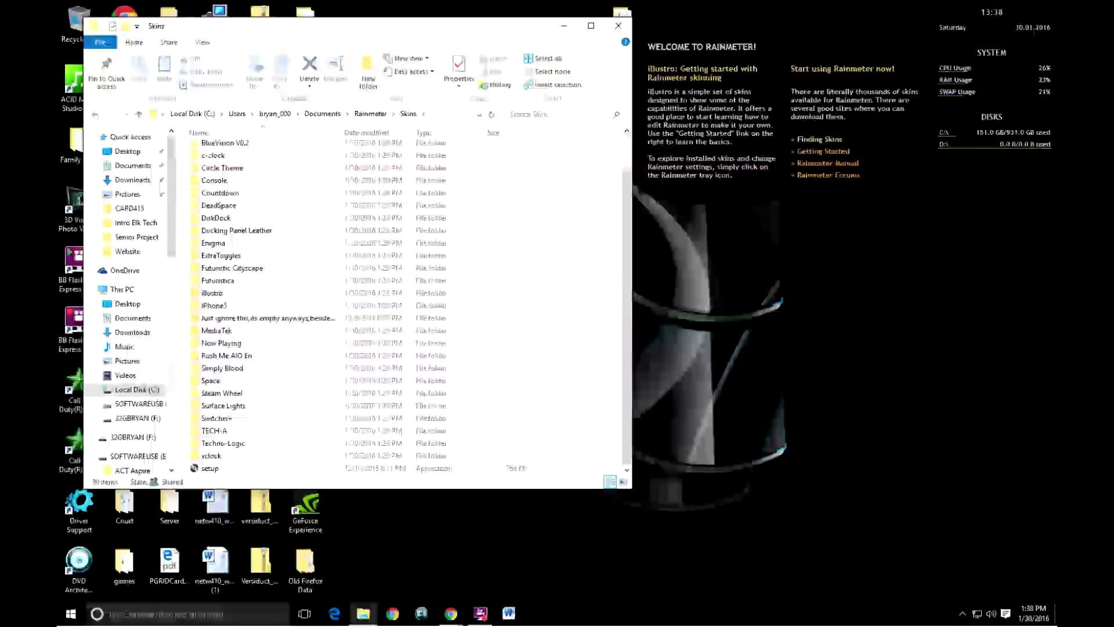
Add the S.H.I.E.L.D OS package files to the Skins folder and install S.H.I.E.L.D OS 1.1 with its included layout
{"action": "left_click", "coordinate": [819, 139]}
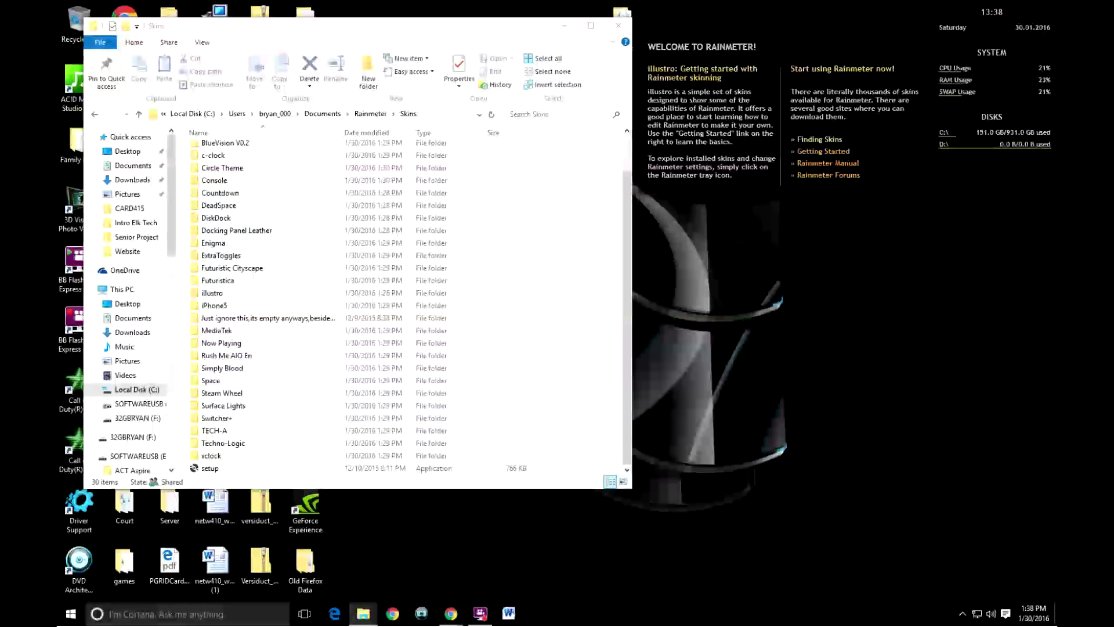
{"action": "left_click_drag", "start_coordinate": [798, 364], "coordinate": [552, 366]}
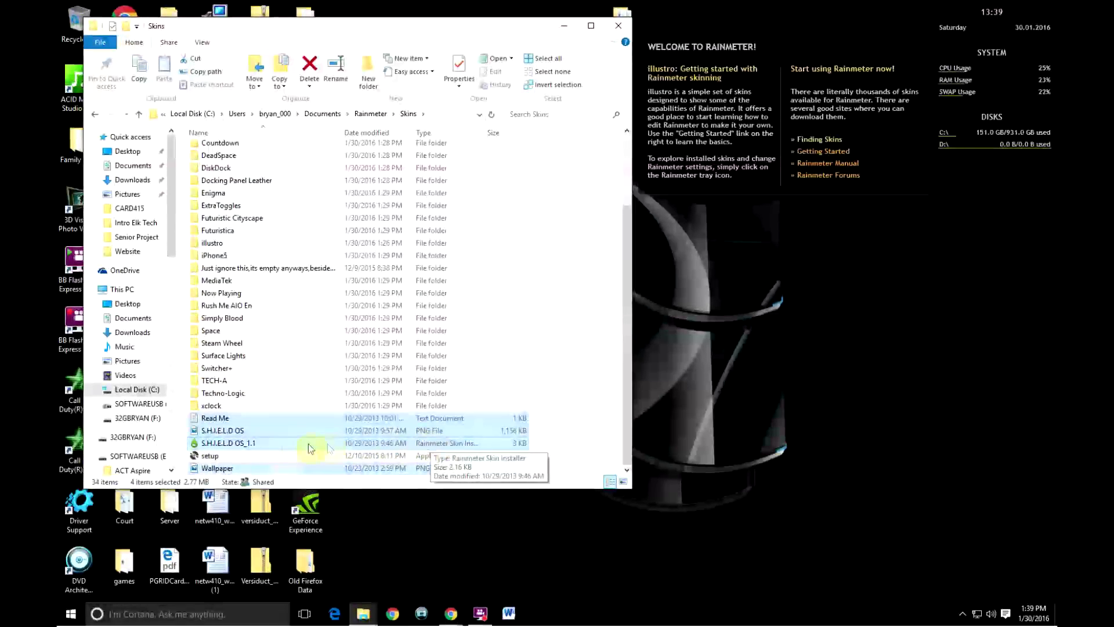
{"action": "left_click", "coordinate": [218, 443]}
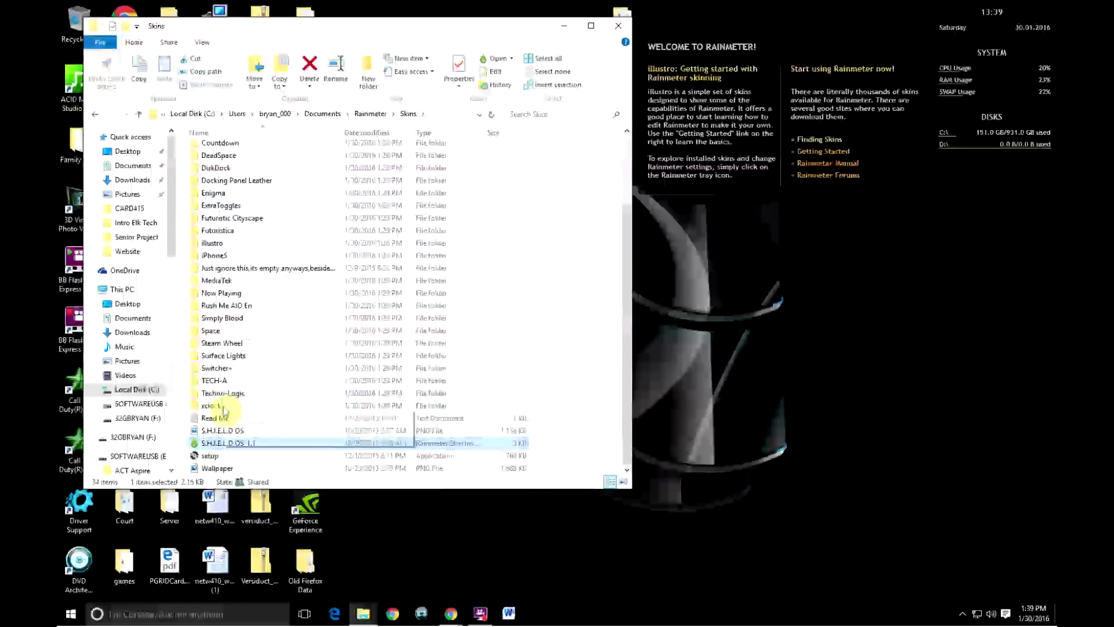
{"action": "double_click", "coordinate": [221, 442]}
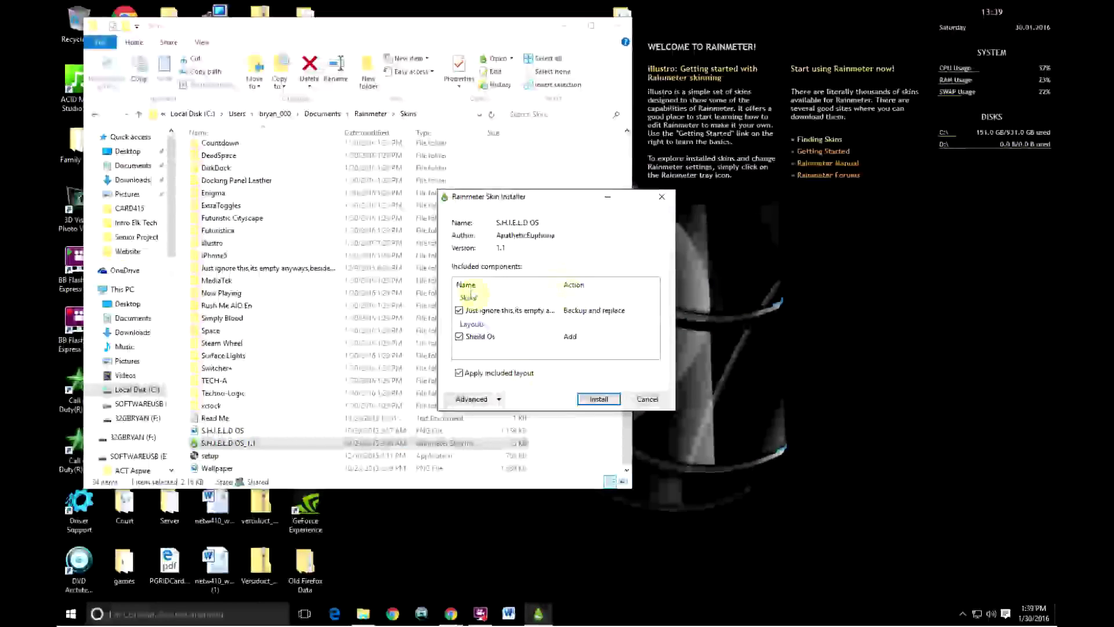
{"action": "left_click", "coordinate": [611, 403]}
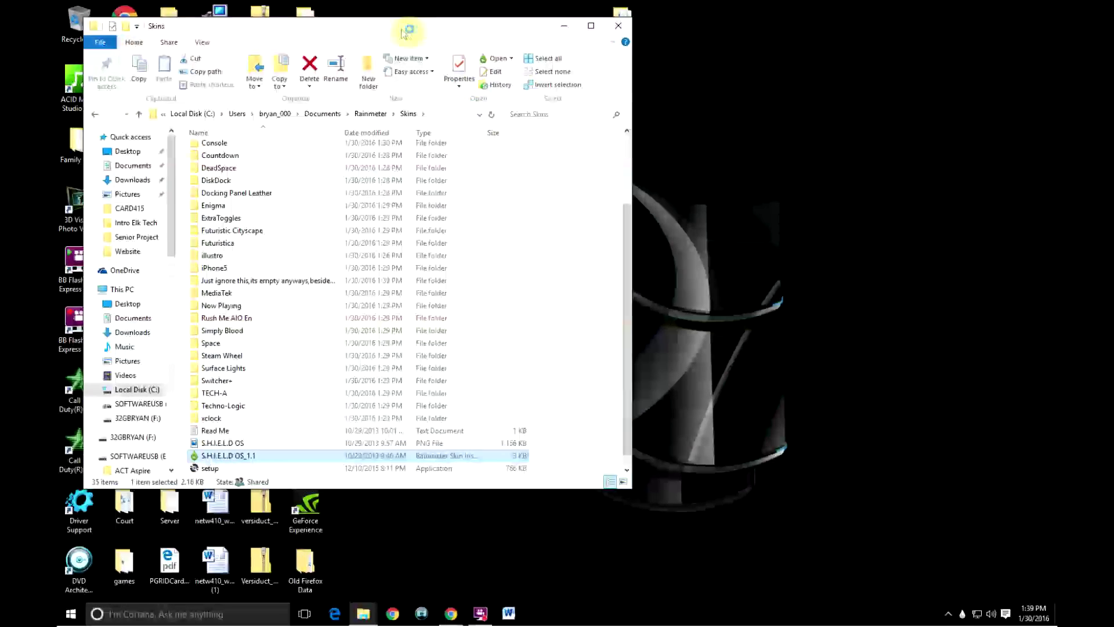
Clear File Explorer off the desktop, then move the app launcher skin to the upper right and the media player skin to the lower right
{"action": "left_click_drag", "start_coordinate": [334, 35], "coordinate": [1057, 118]}
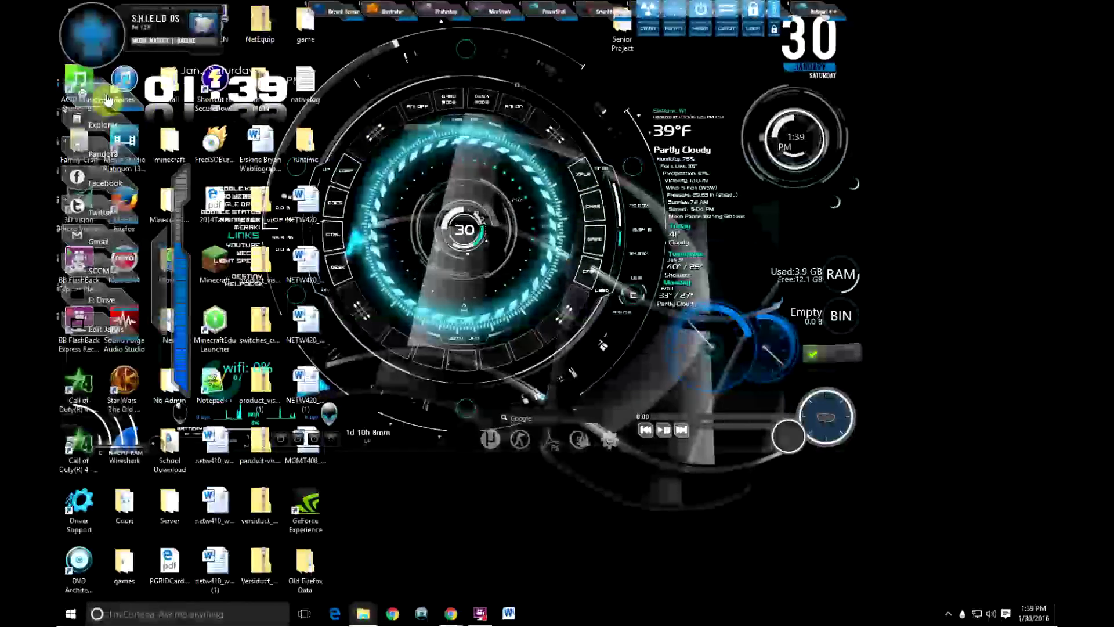
{"action": "left_click_drag", "start_coordinate": [90, 97], "coordinate": [993, 23]}
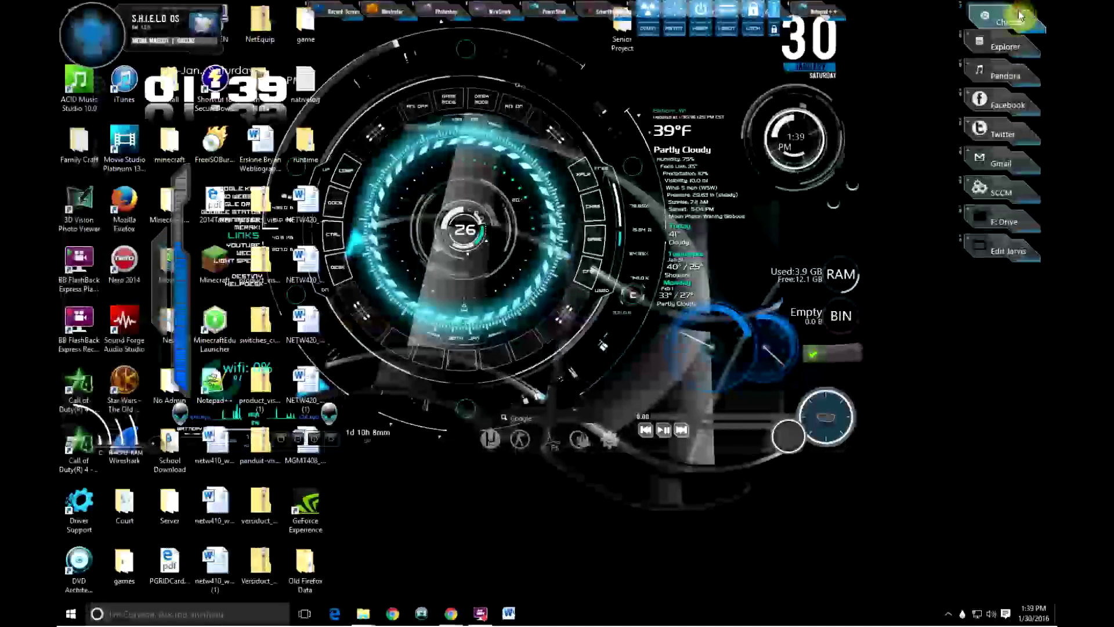
{"action": "left_click_drag", "start_coordinate": [843, 435], "coordinate": [1044, 578]}
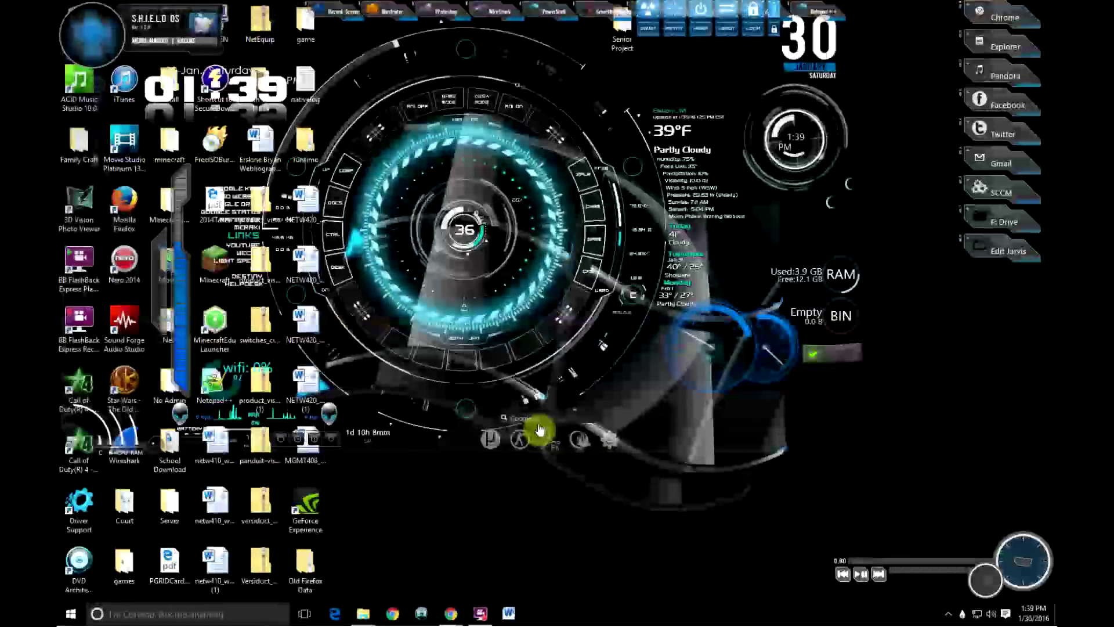
Unload the Avengers Shield Tag skin and move the blue vertical bar skin to the desktop's right edge below the launcher
{"action": "right_click", "coordinate": [112, 39]}
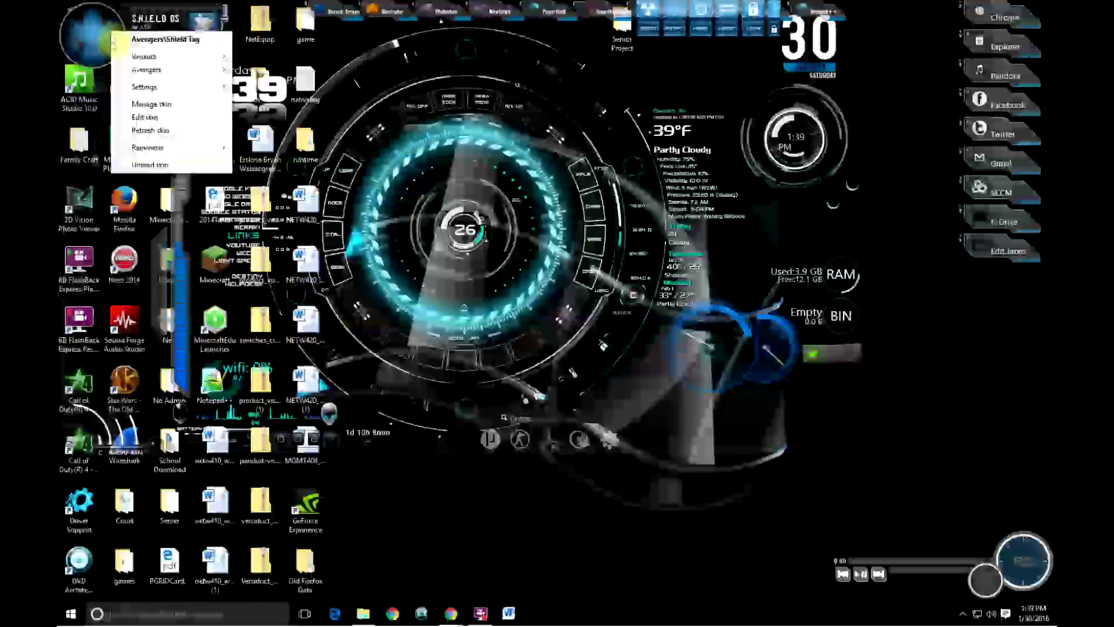
{"action": "left_click", "coordinate": [149, 164]}
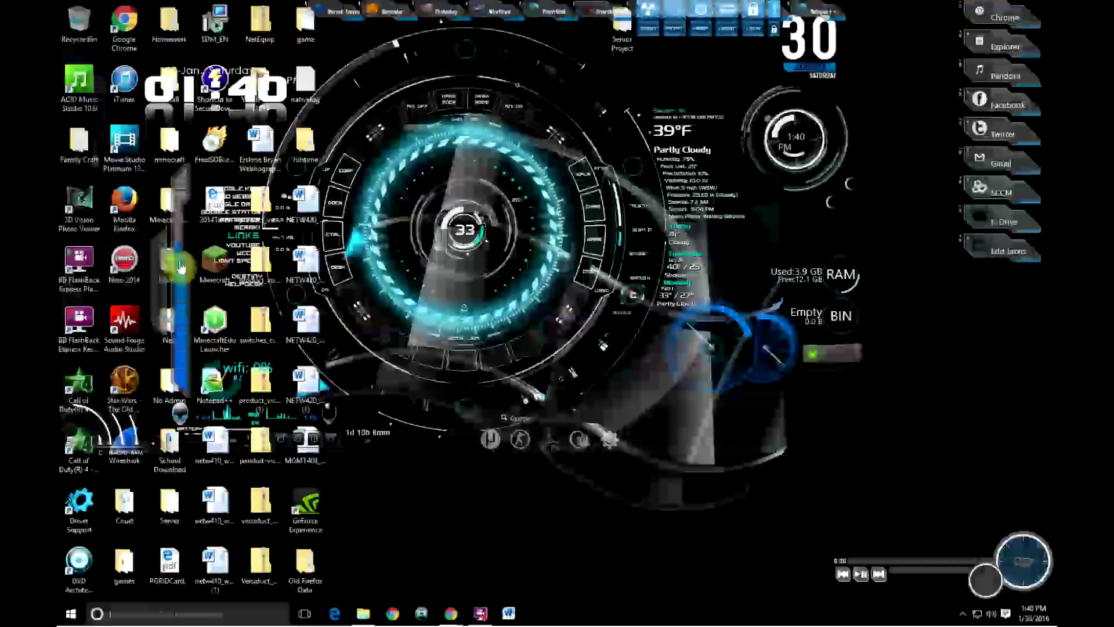
{"action": "left_click_drag", "start_coordinate": [157, 290], "coordinate": [1039, 366]}
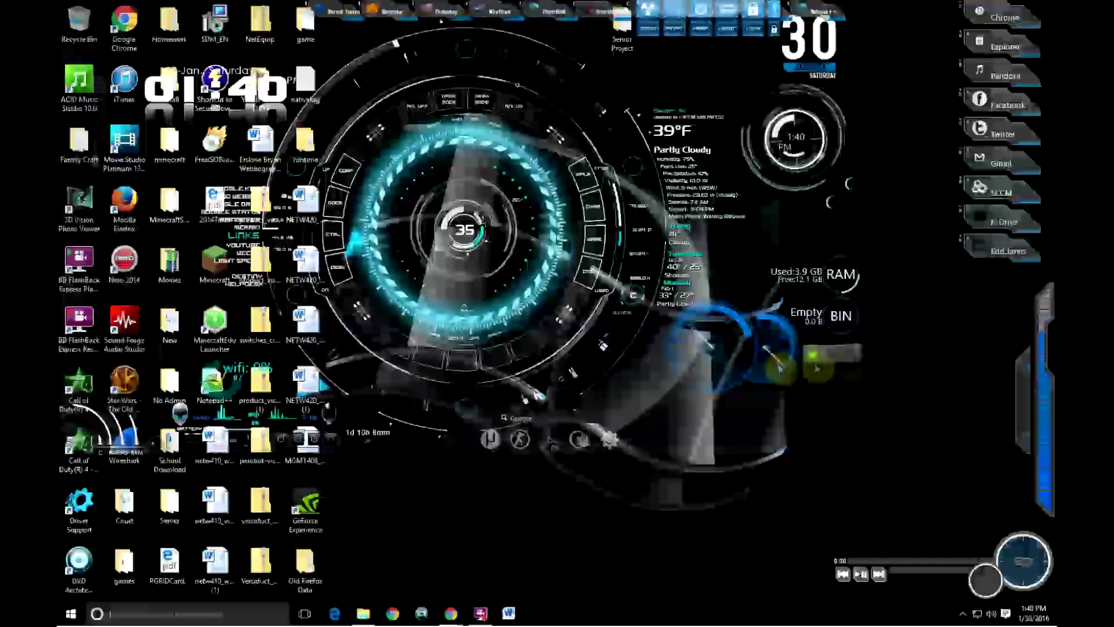
Test the toggle skin by hiding all Rainmeter skins and showing them again
{"action": "left_click", "coordinate": [850, 360]}
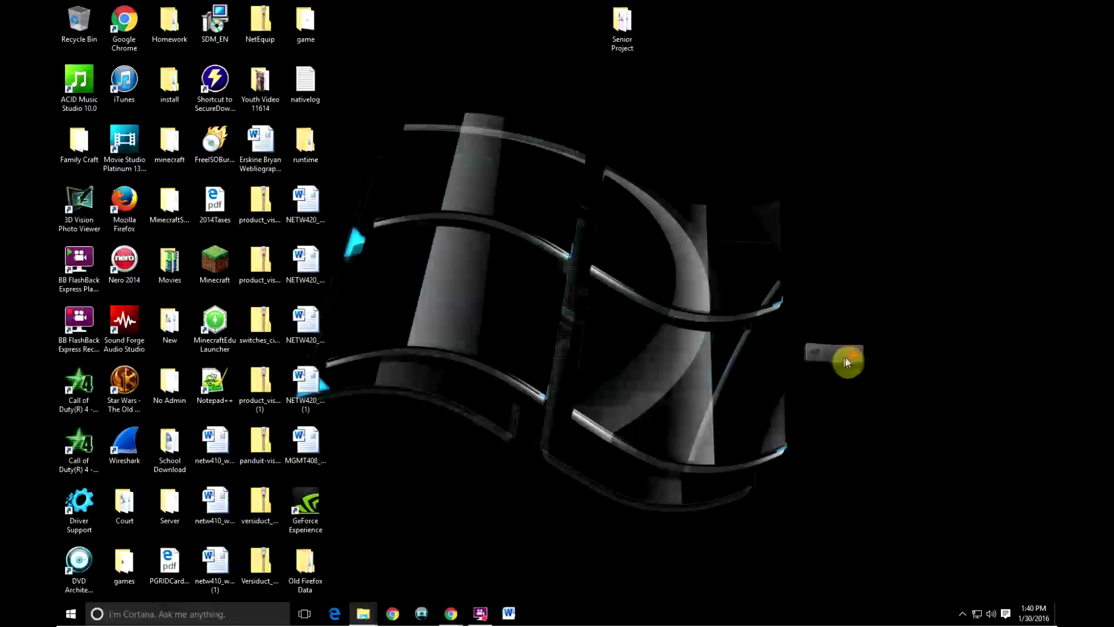
{"action": "left_click", "coordinate": [813, 362]}
{"action": "left_click", "coordinate": [839, 360]}
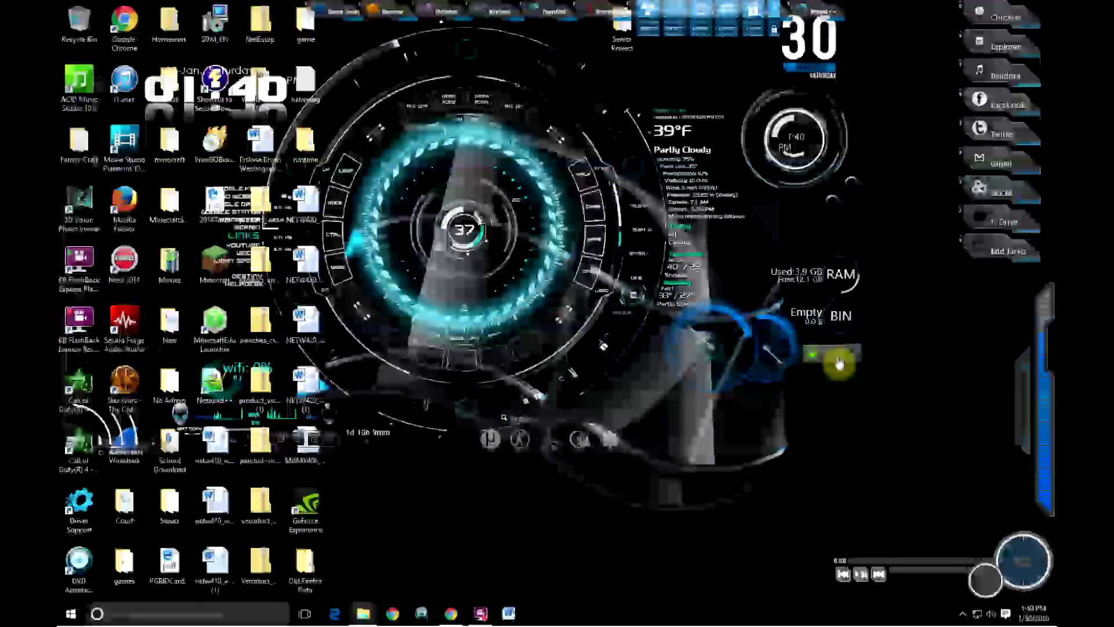
{"action": "left_click", "coordinate": [810, 355]}
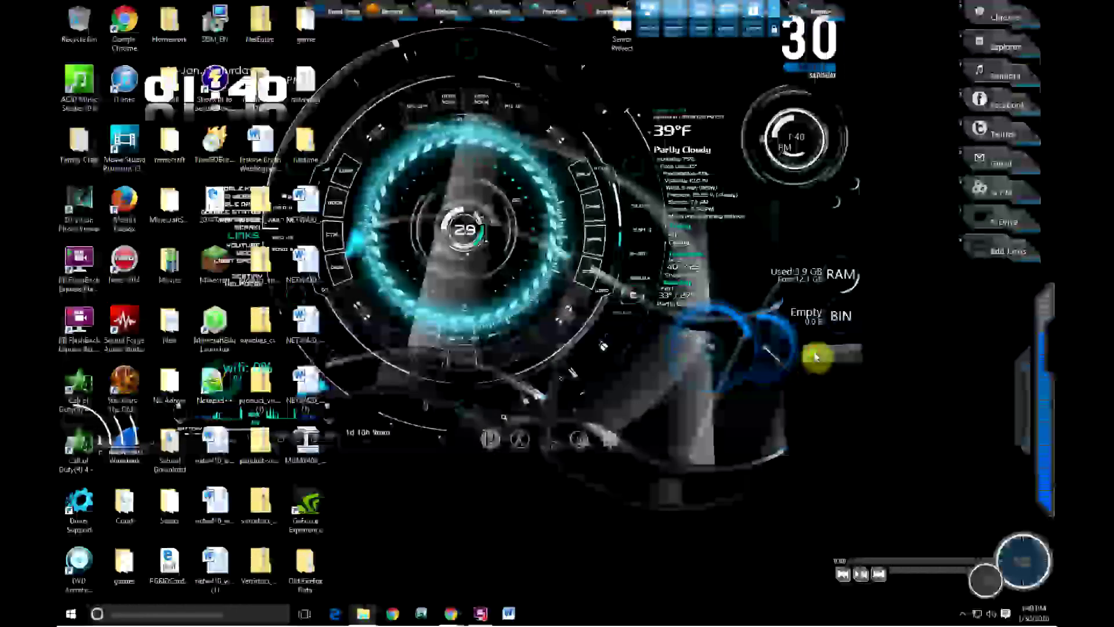
Move the toggle skin above the media player, and the RAM and recycle bin skins below the app launcher
{"action": "left_click_drag", "start_coordinate": [803, 520], "coordinate": [945, 543]}
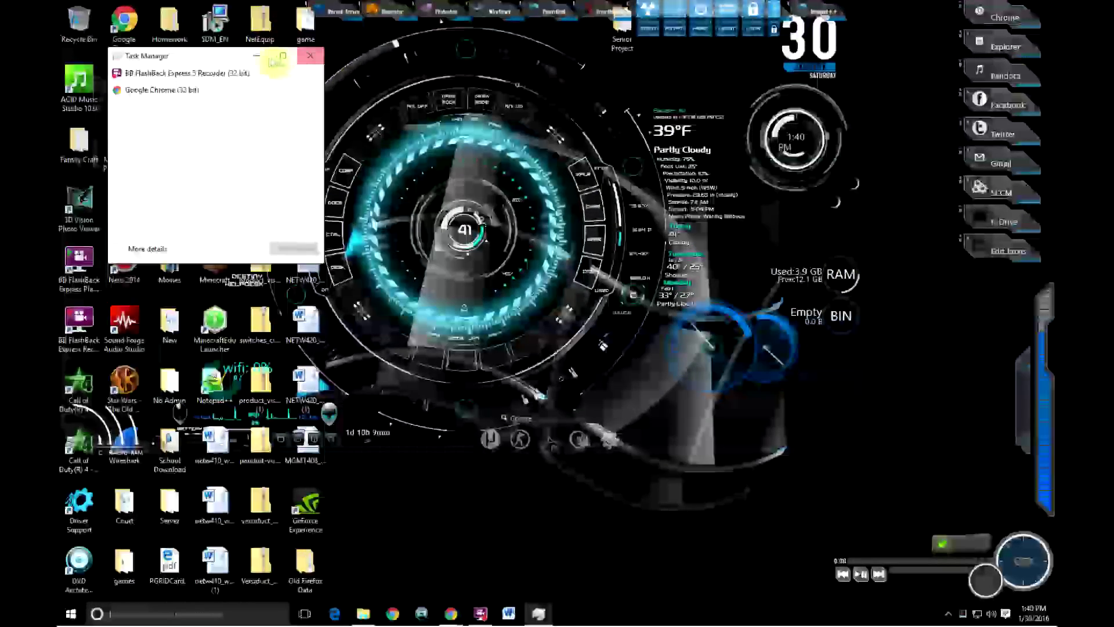
{"action": "left_click_drag", "start_coordinate": [814, 278], "coordinate": [978, 300]}
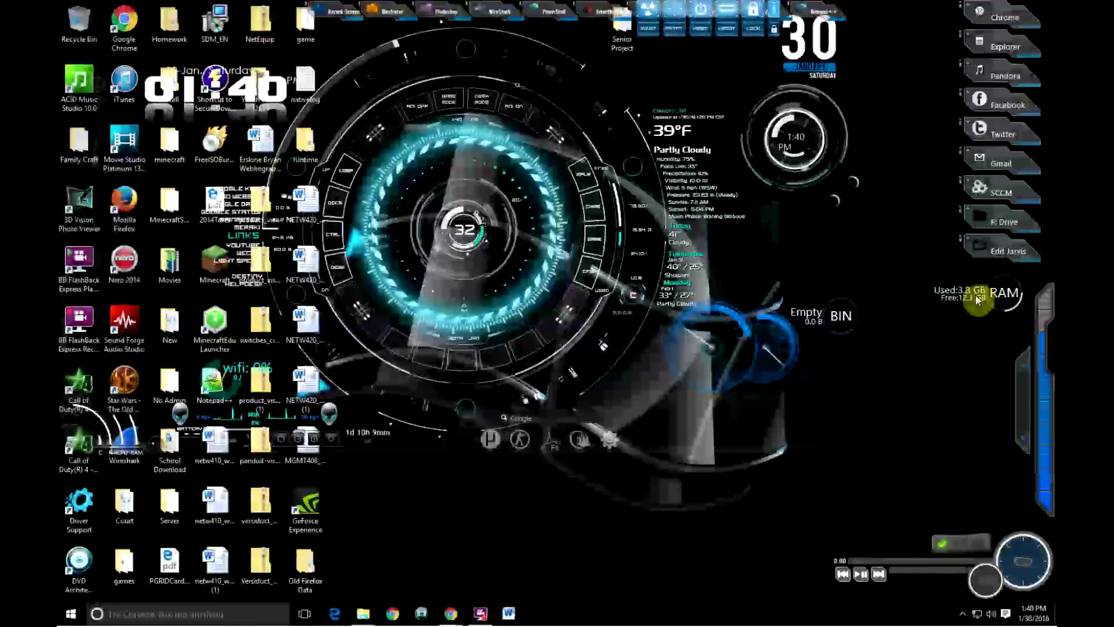
{"action": "left_click_drag", "start_coordinate": [838, 314], "coordinate": [986, 332]}
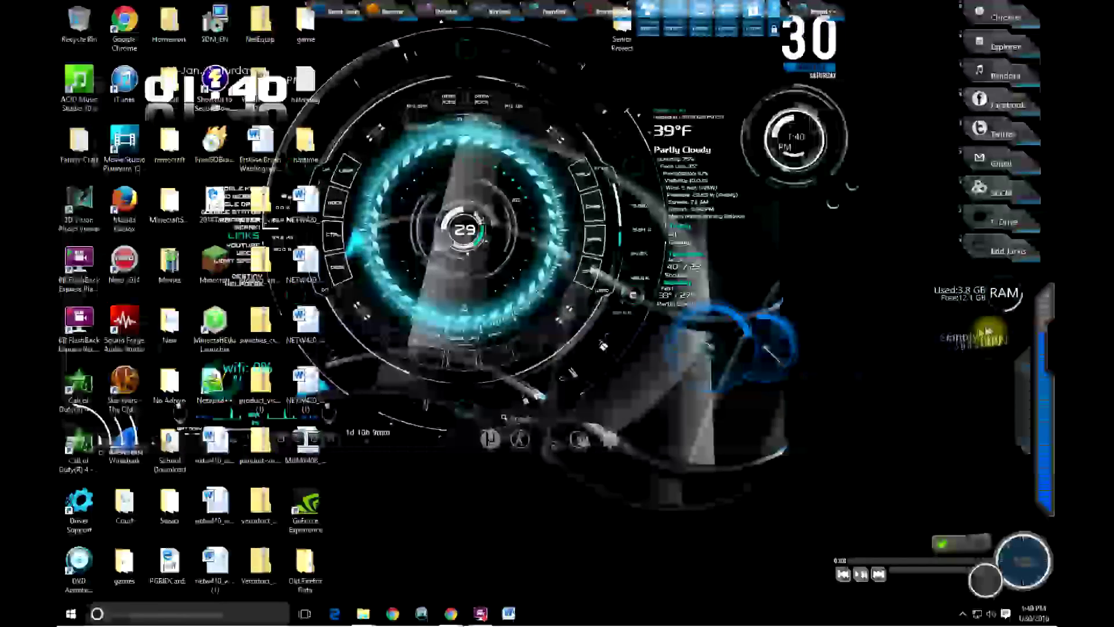
{"action": "right_click", "coordinate": [833, 425]}
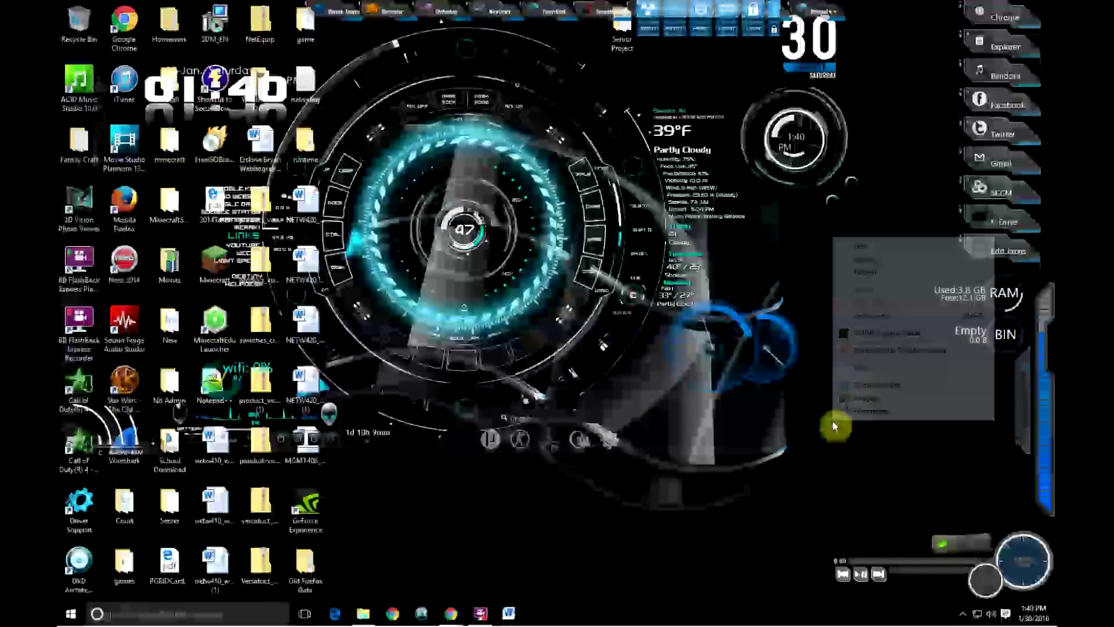
{"action": "right_click", "coordinate": [814, 440]}
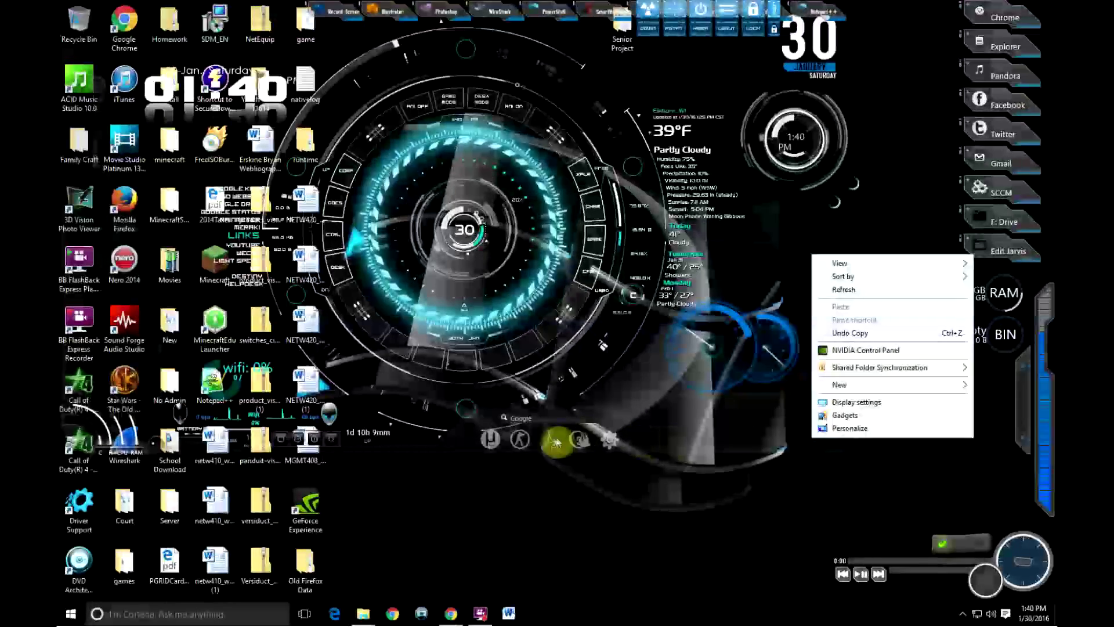
{"action": "left_click", "coordinate": [846, 290]}
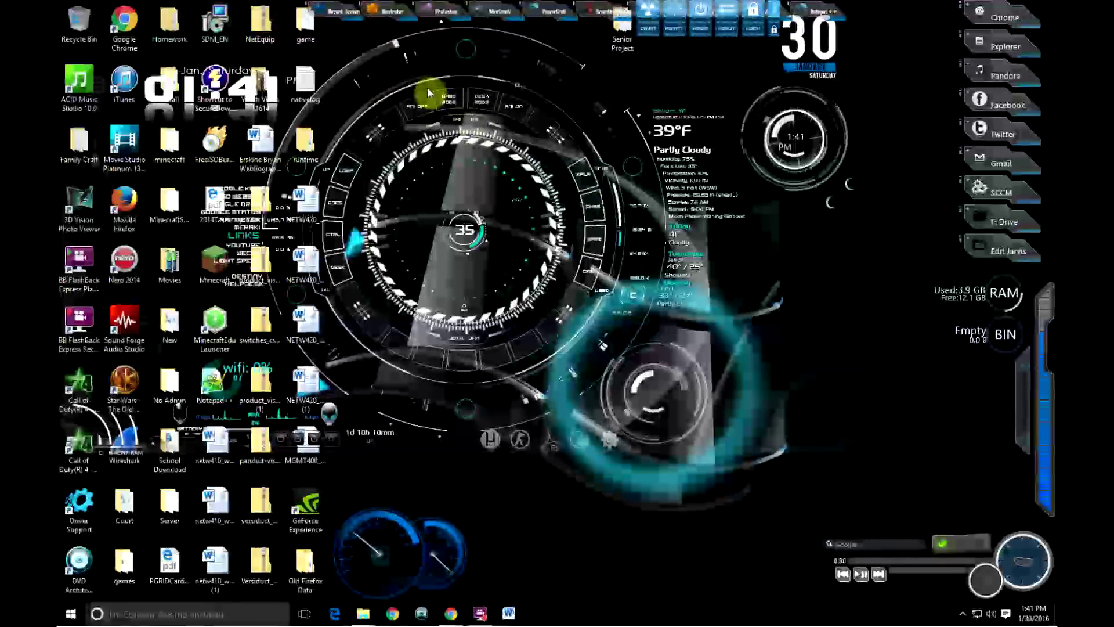
Review the TECH-A rotator skin's management details, then its position and dragging settings
{"action": "right_click", "coordinate": [441, 137]}
{"action": "right_click", "coordinate": [439, 137]}
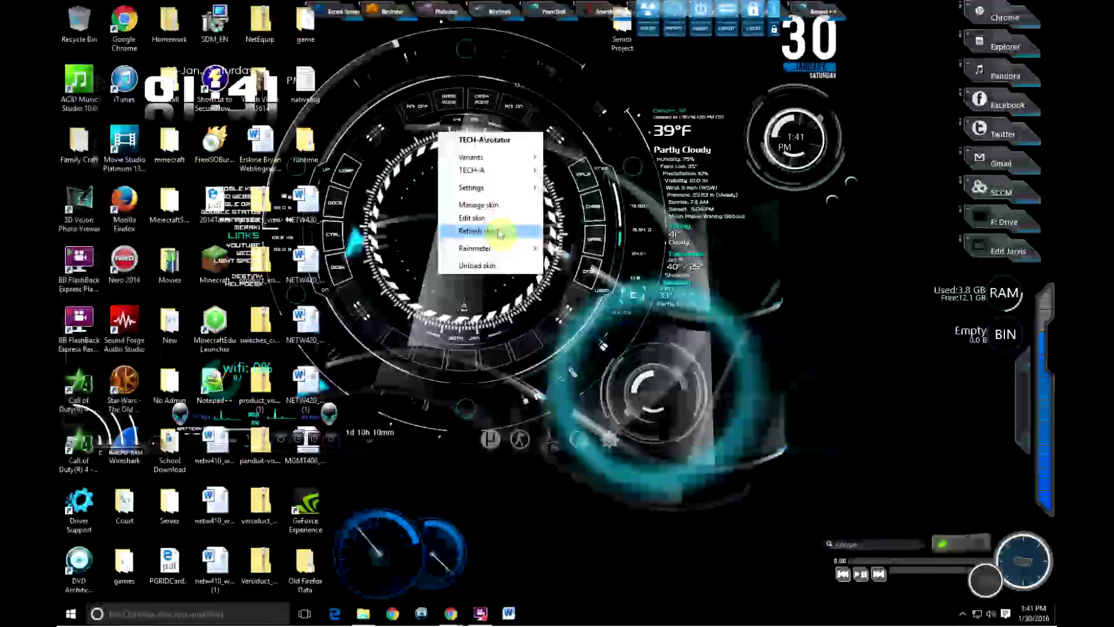
{"action": "left_click", "coordinate": [491, 216]}
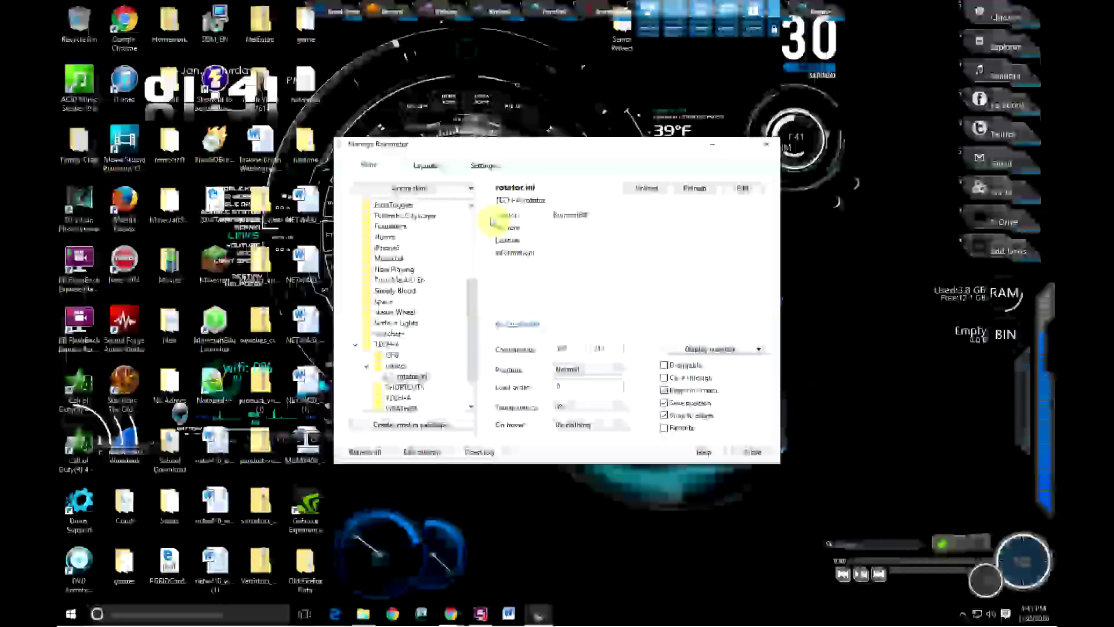
{"action": "left_click", "coordinate": [754, 454]}
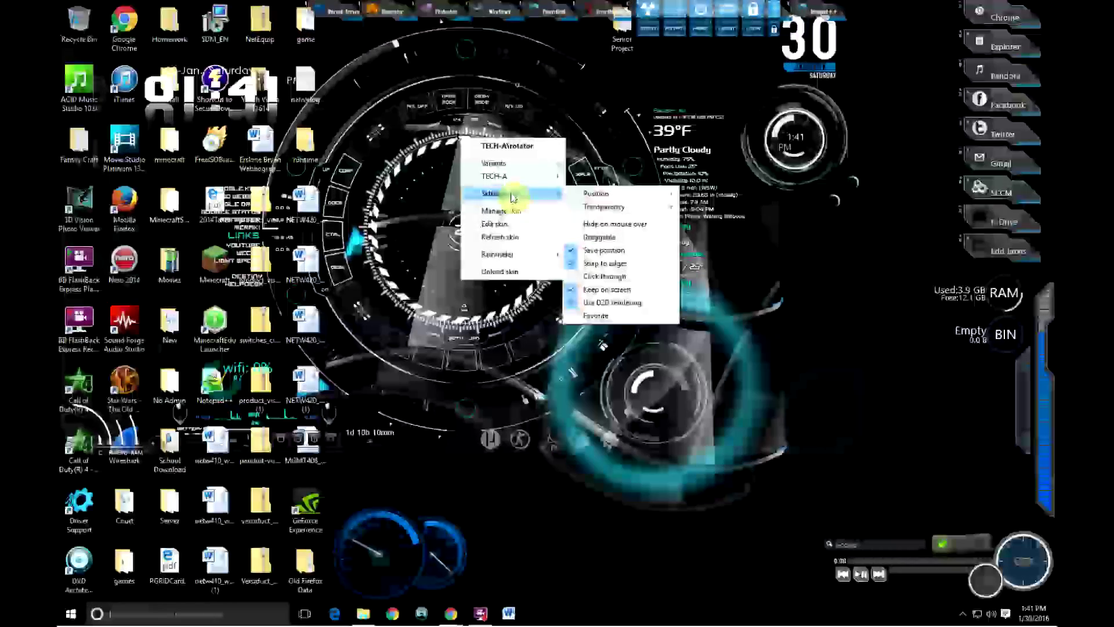
{"action": "left_click", "coordinate": [596, 251]}
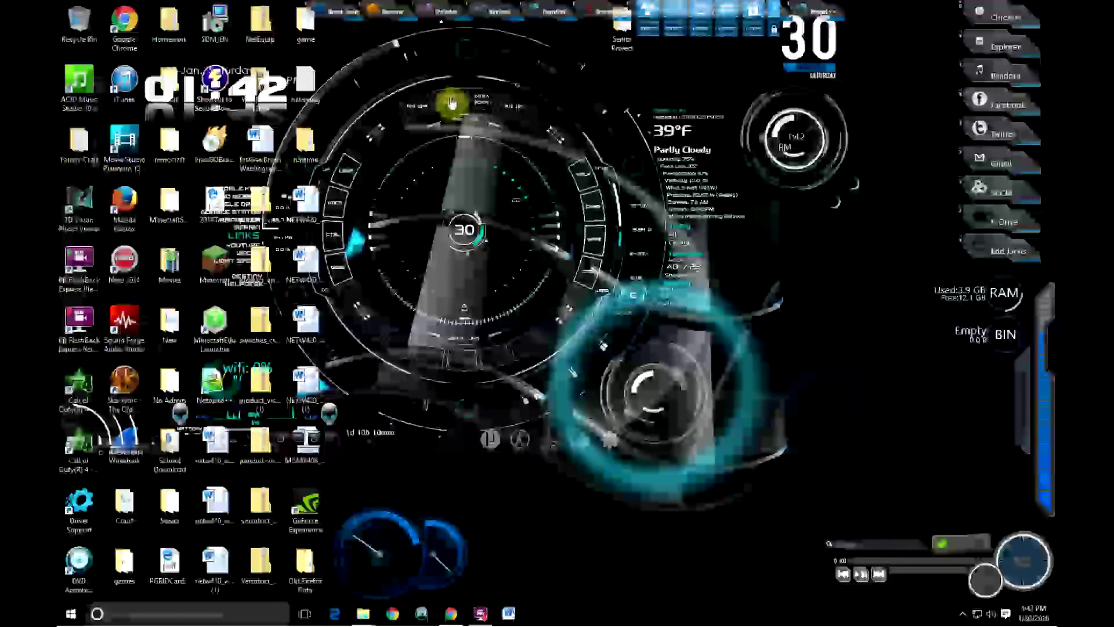
Make the main TECH-A skin draggable and move it onto the glowing cyan ring near the middle of the desktop
{"action": "right_click", "coordinate": [450, 103]}
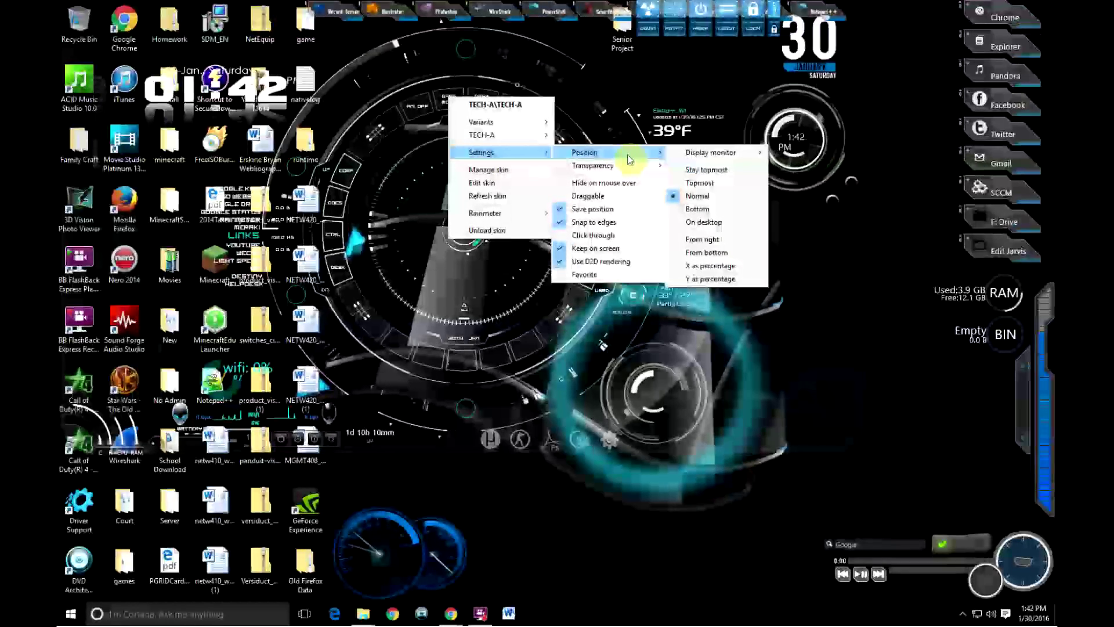
{"action": "mouse_move", "coordinate": [720, 159]}
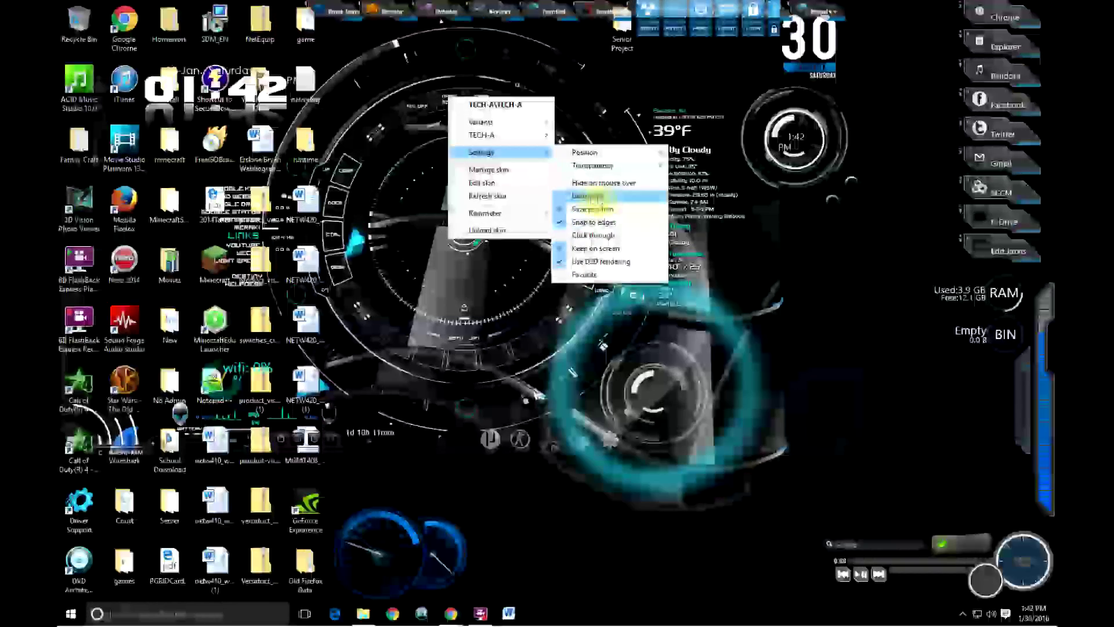
{"action": "left_click", "coordinate": [591, 197]}
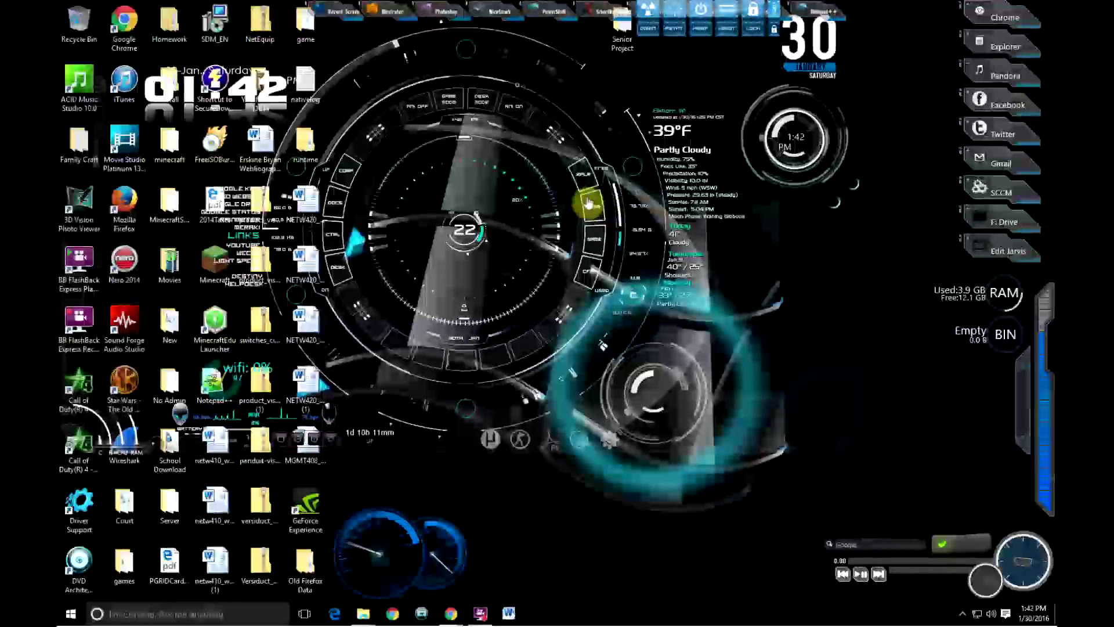
{"action": "left_click_drag", "start_coordinate": [579, 182], "coordinate": [643, 266]}
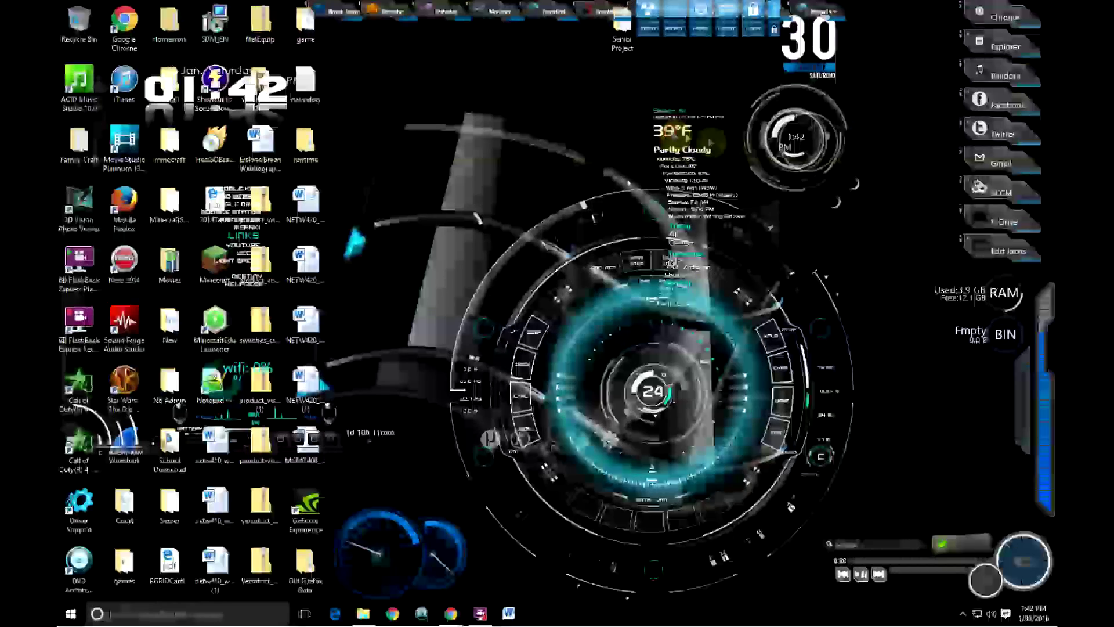
{"action": "right_click", "coordinate": [665, 131]}
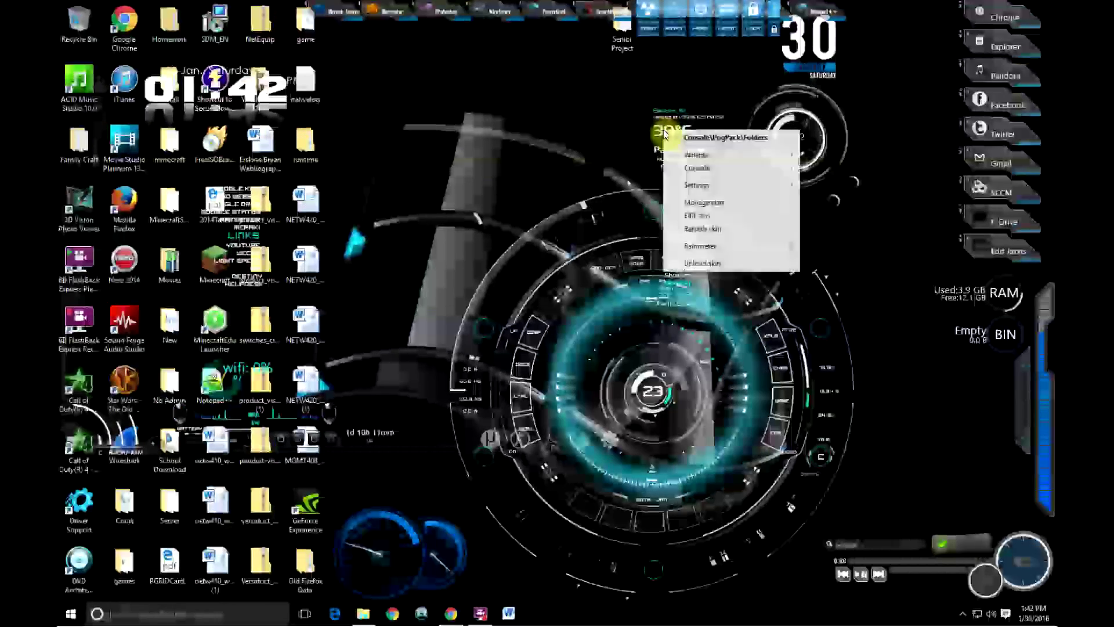
{"action": "mouse_move", "coordinate": [699, 248]}
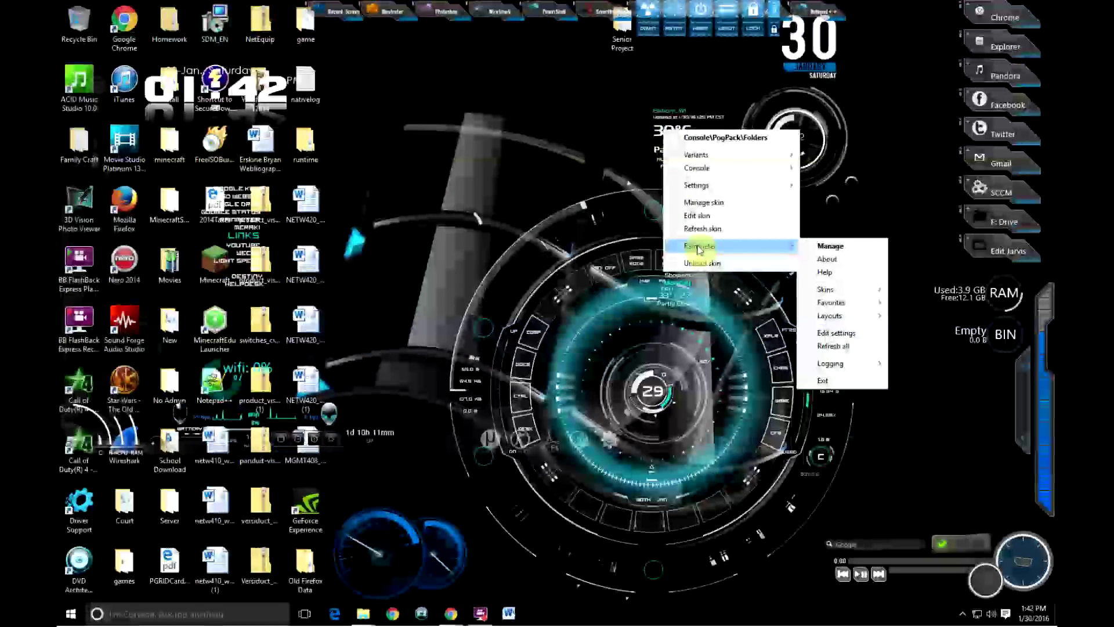
{"action": "mouse_move", "coordinate": [711, 188]}
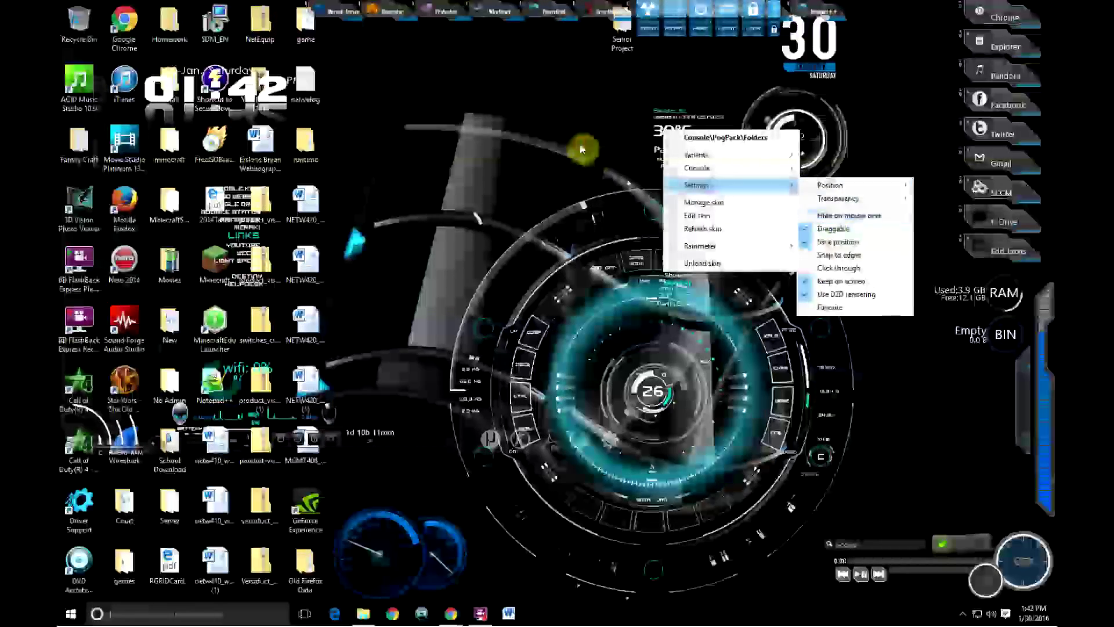
{"action": "left_click", "coordinate": [582, 150]}
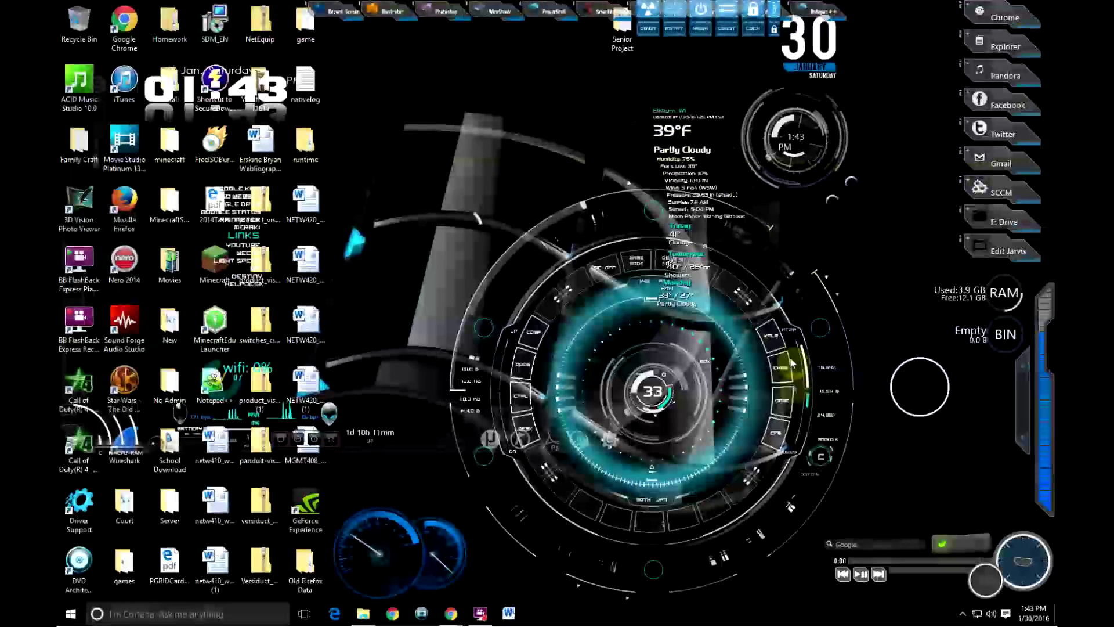
Make the weather skin draggable and move it beside the RAM and recycle bin skins
{"action": "left_click", "coordinate": [674, 133]}
{"action": "mouse_move", "coordinate": [718, 189]}
{"action": "left_click", "coordinate": [822, 231]}
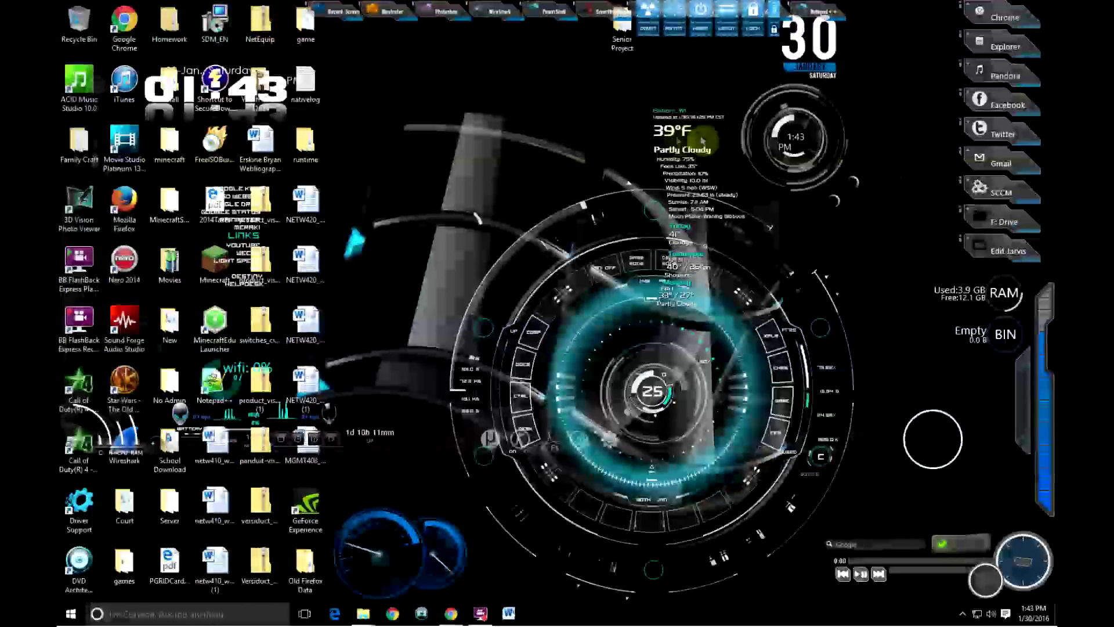
{"action": "left_click_drag", "start_coordinate": [672, 138], "coordinate": [864, 310]}
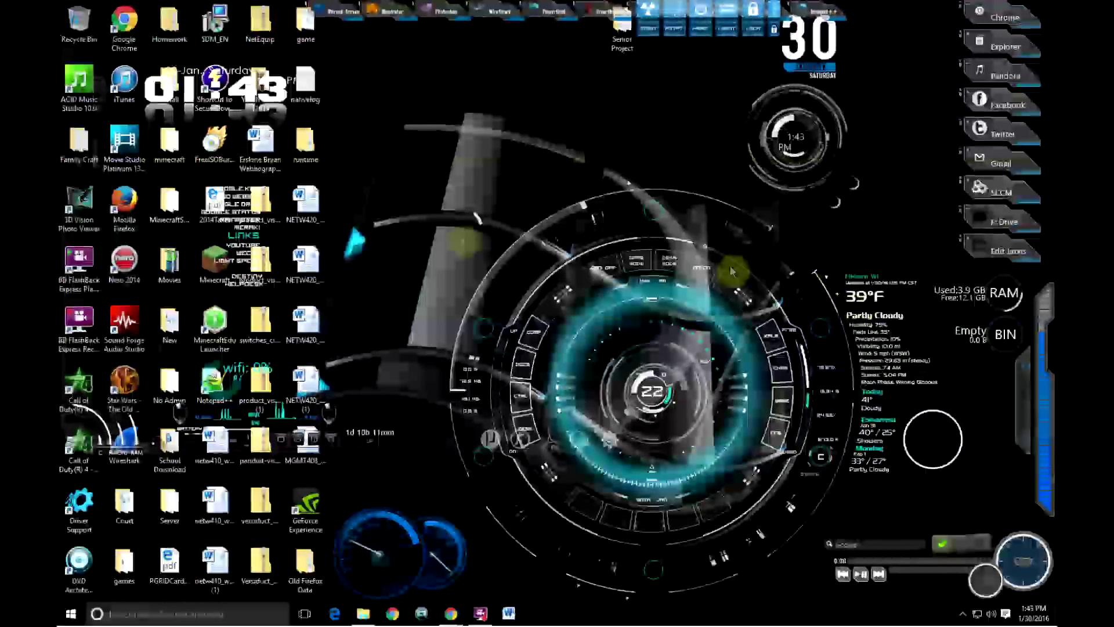
Make the TECH-A LINKS shortcuts skin draggable and move it off the desktop icons to the left edge of the circular TECH-A skin
{"action": "right_click", "coordinate": [244, 238]}
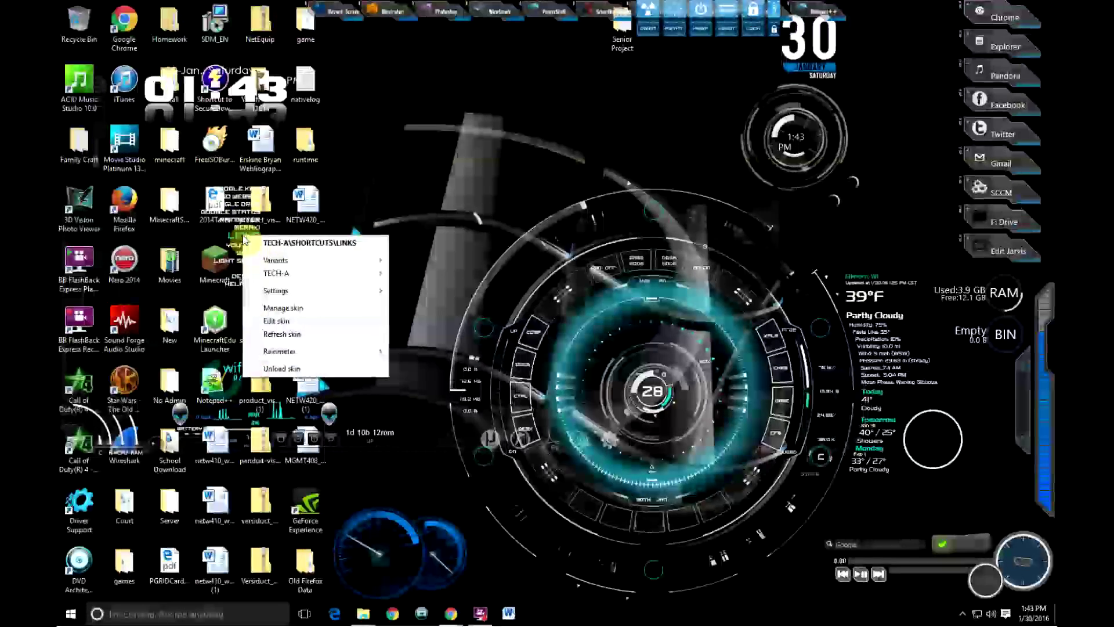
{"action": "mouse_move", "coordinate": [296, 291]}
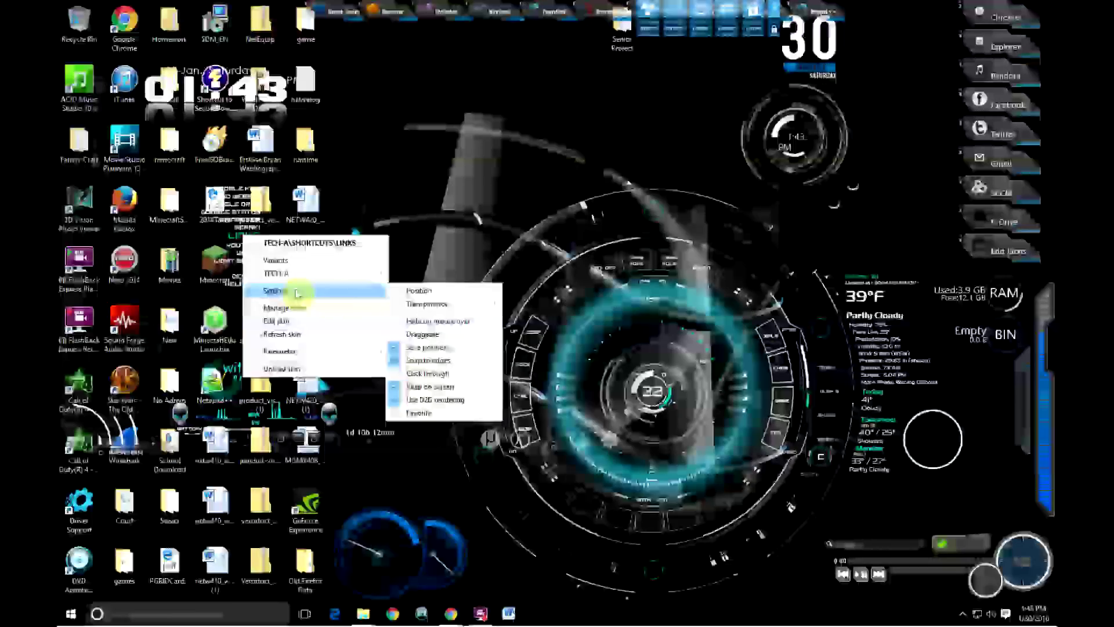
{"action": "left_click", "coordinate": [423, 342]}
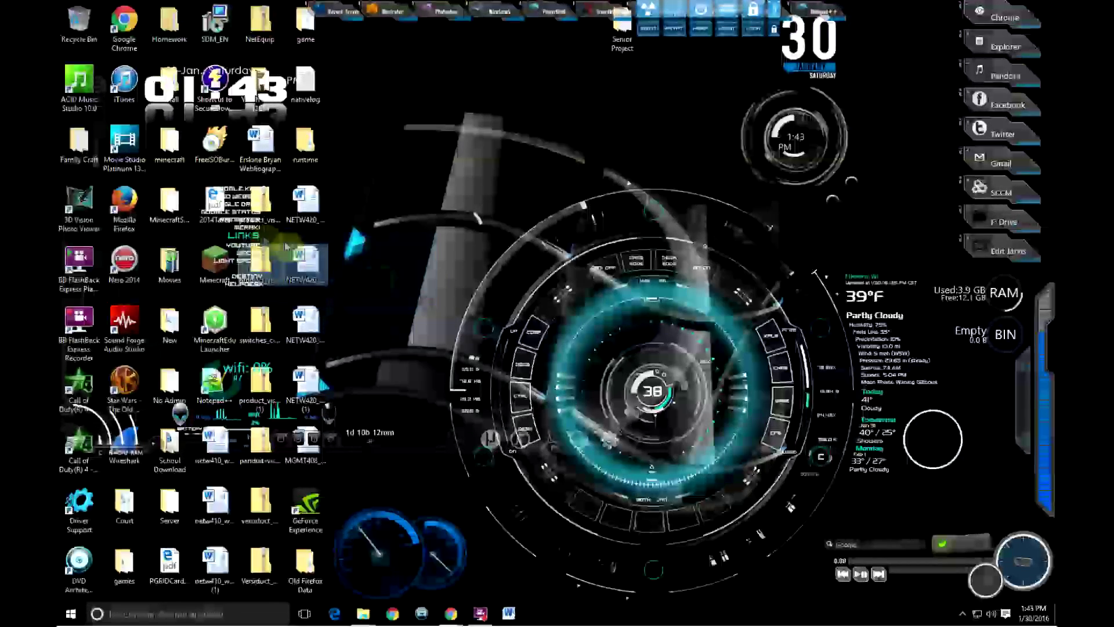
{"action": "left_click_drag", "start_coordinate": [244, 238], "coordinate": [429, 391]}
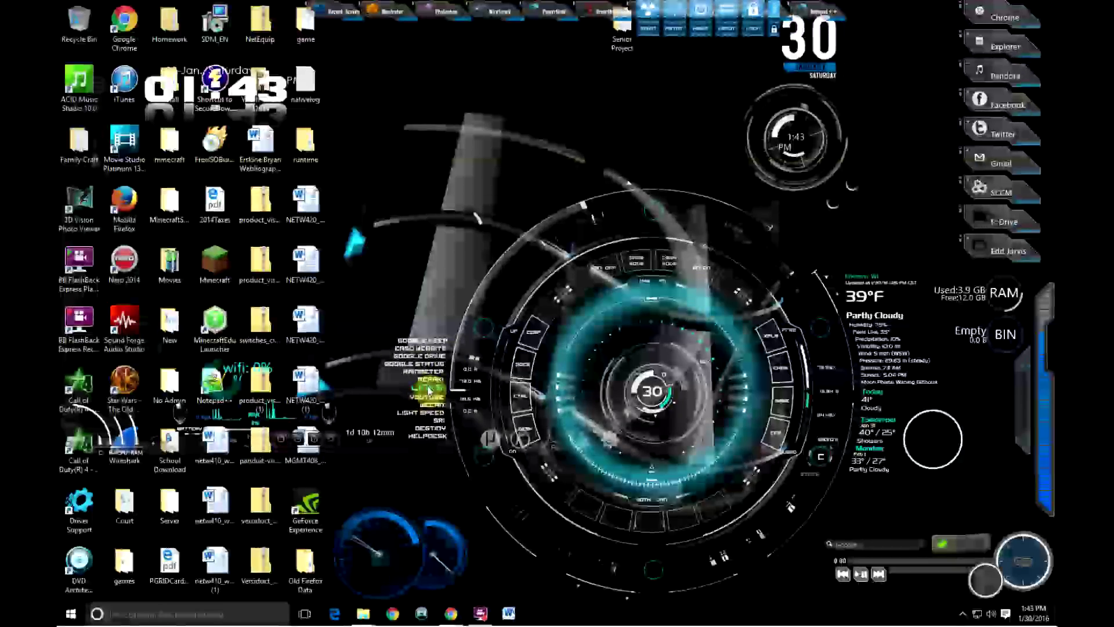
{"action": "right_click", "coordinate": [438, 393]}
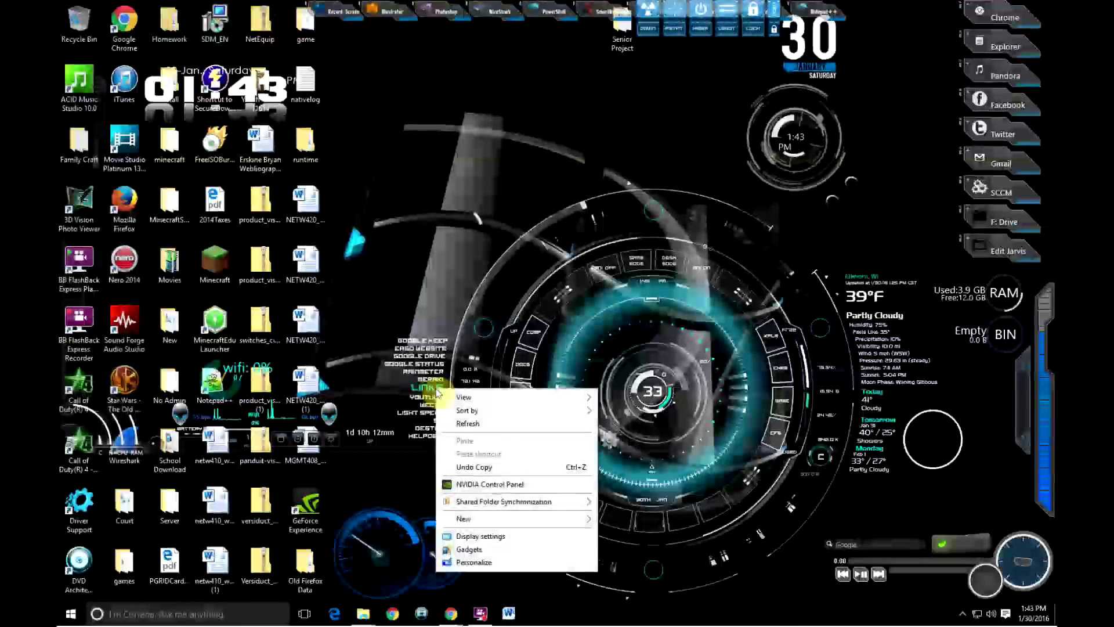
{"action": "left_click", "coordinate": [430, 392]}
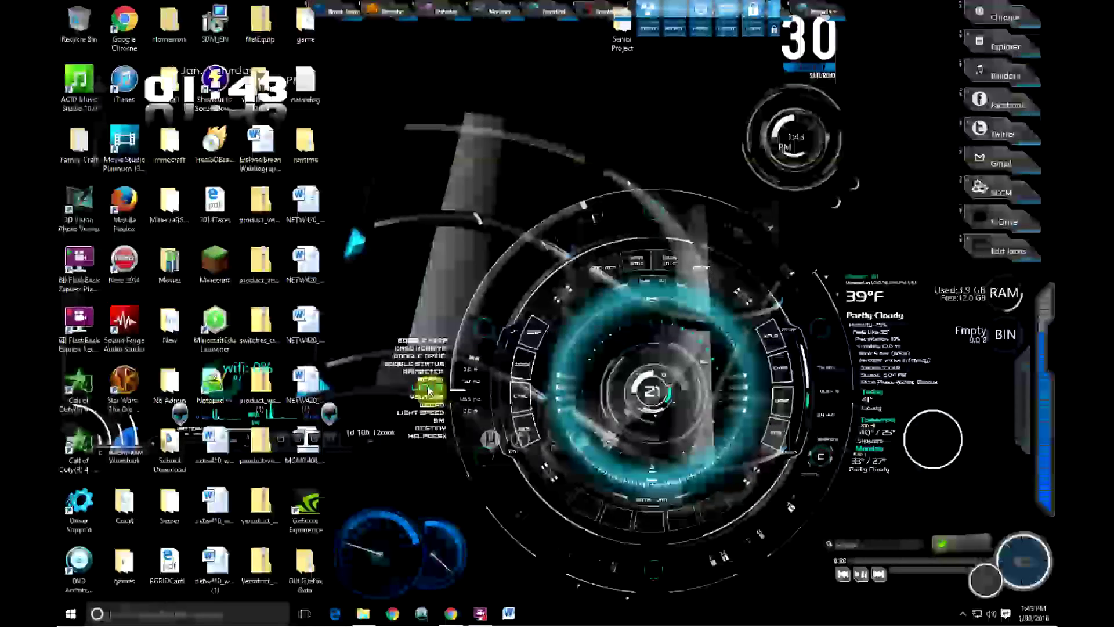
{"action": "right_click", "coordinate": [429, 391]}
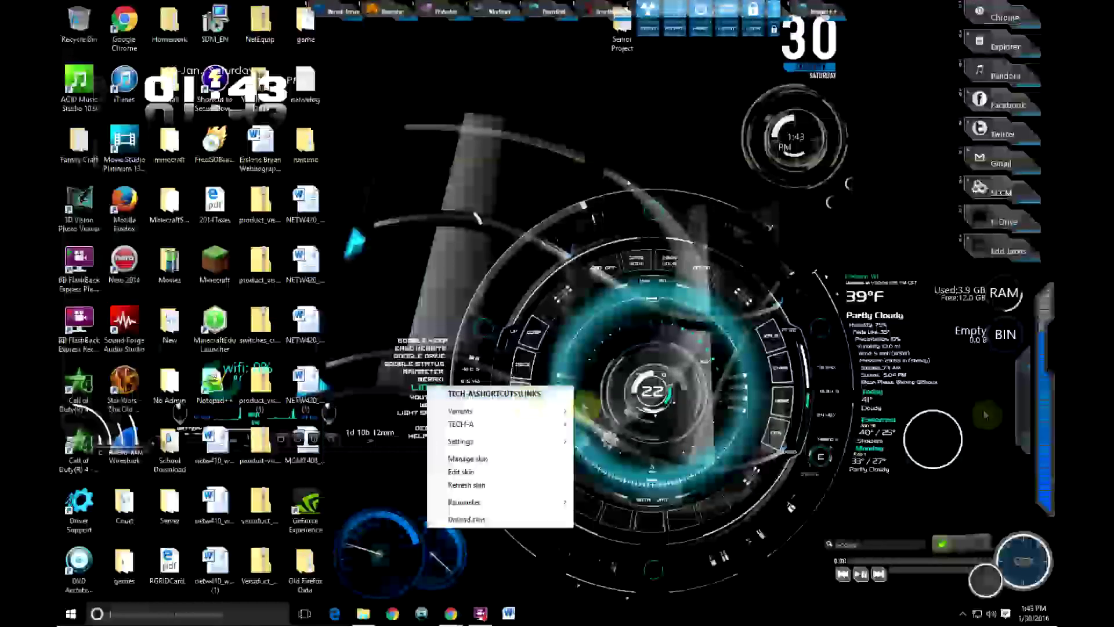
Bring the Rainmeter Skins folder window onto the main desktop and open the LINKS configuration file from TECH-A\SHORTCUTS\LINKS for editing
{"action": "left_click_drag", "start_coordinate": [1111, 152], "coordinate": [576, 77]}
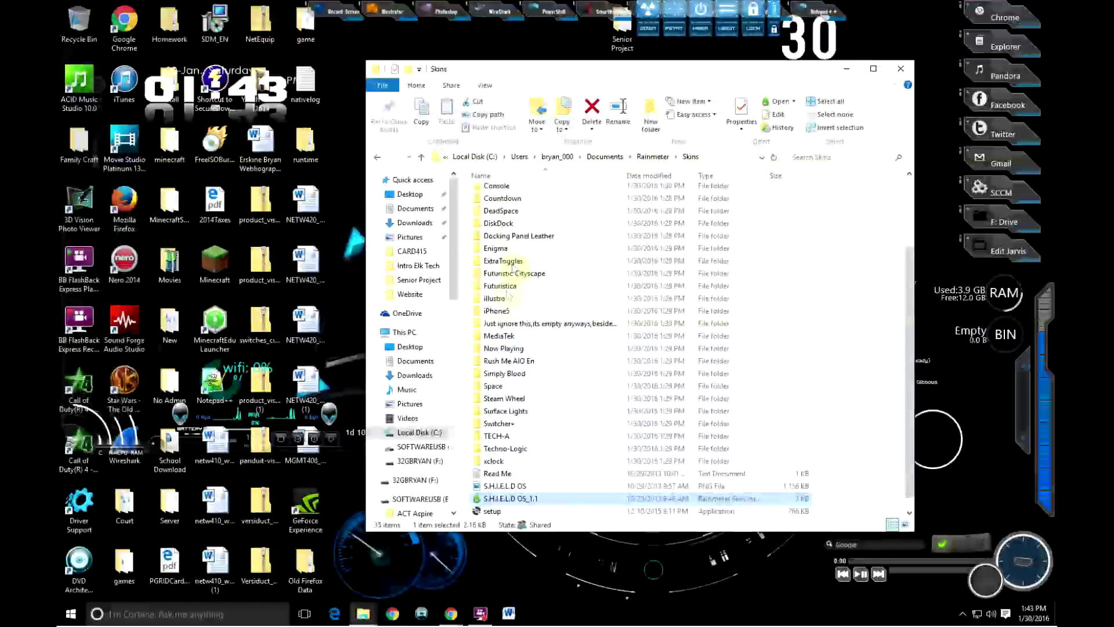
{"action": "double_click", "coordinate": [503, 437]}
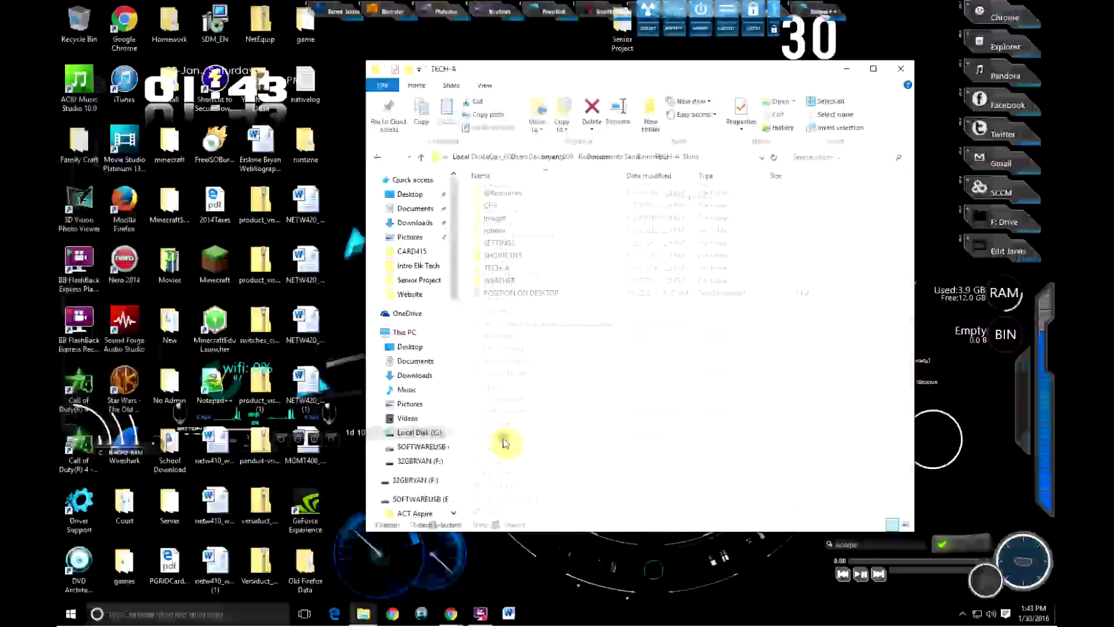
{"action": "left_click", "coordinate": [497, 256]}
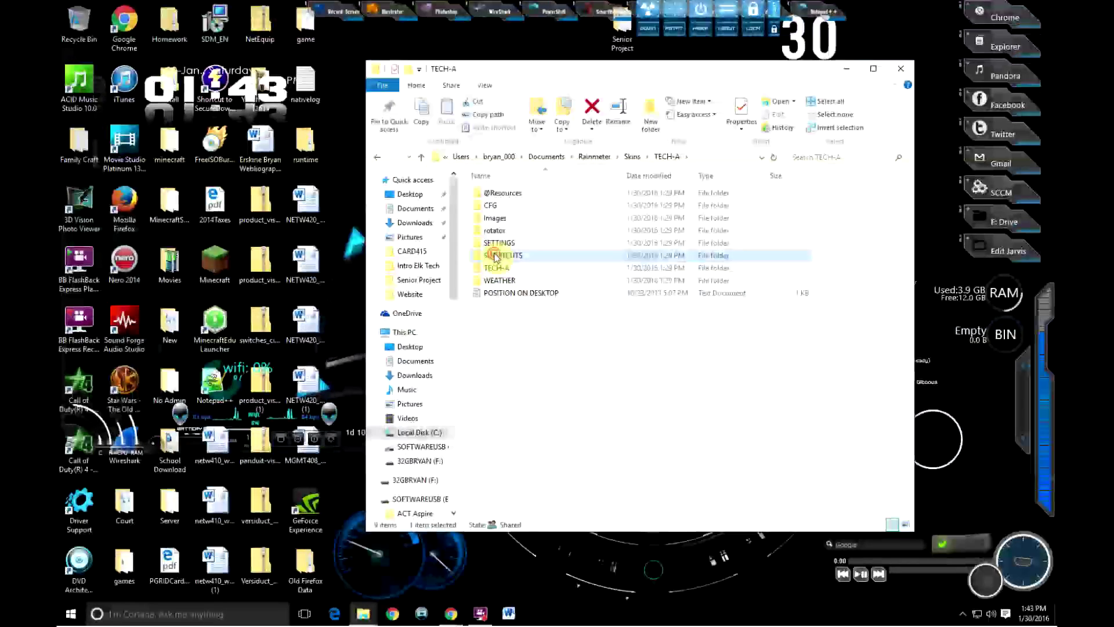
{"action": "double_click", "coordinate": [496, 256]}
{"action": "double_click", "coordinate": [494, 194]}
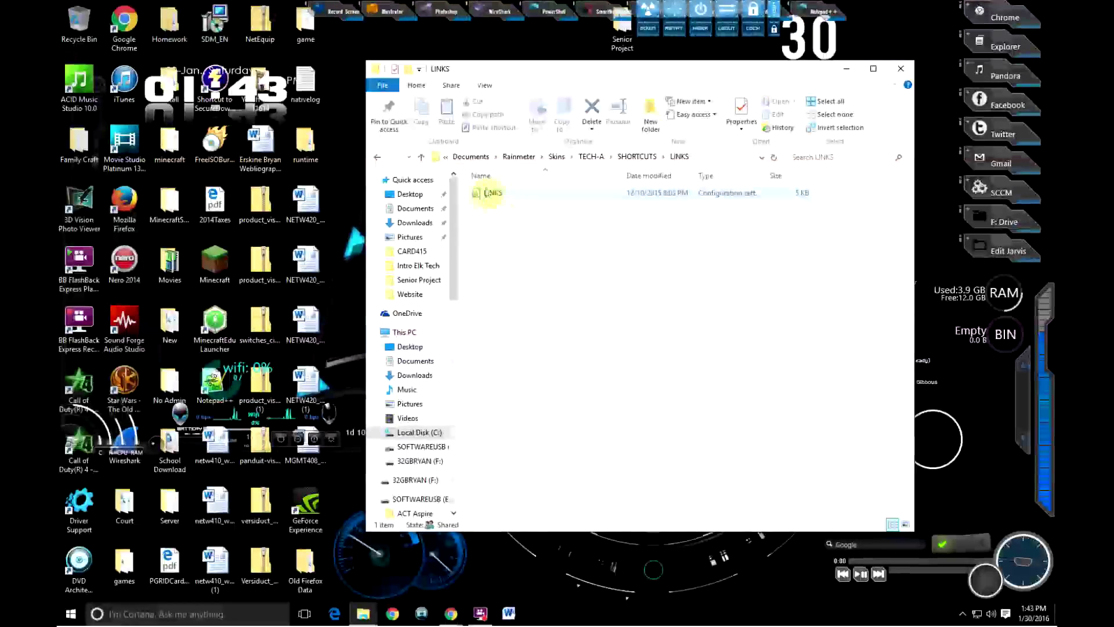
{"action": "right_click", "coordinate": [489, 193]}
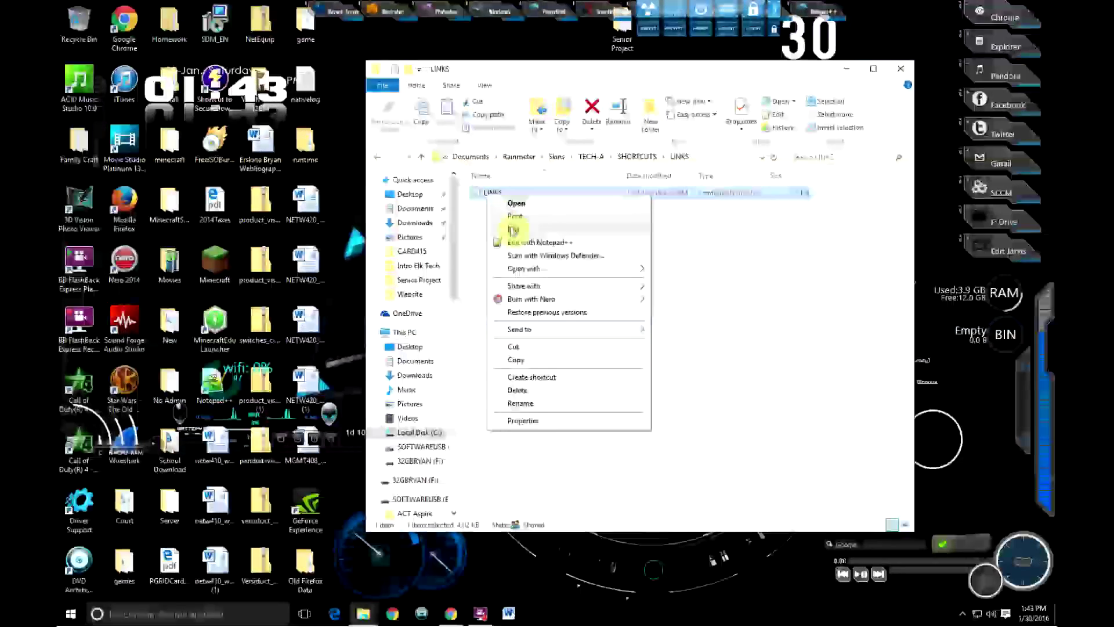
{"action": "left_click", "coordinate": [513, 230]}
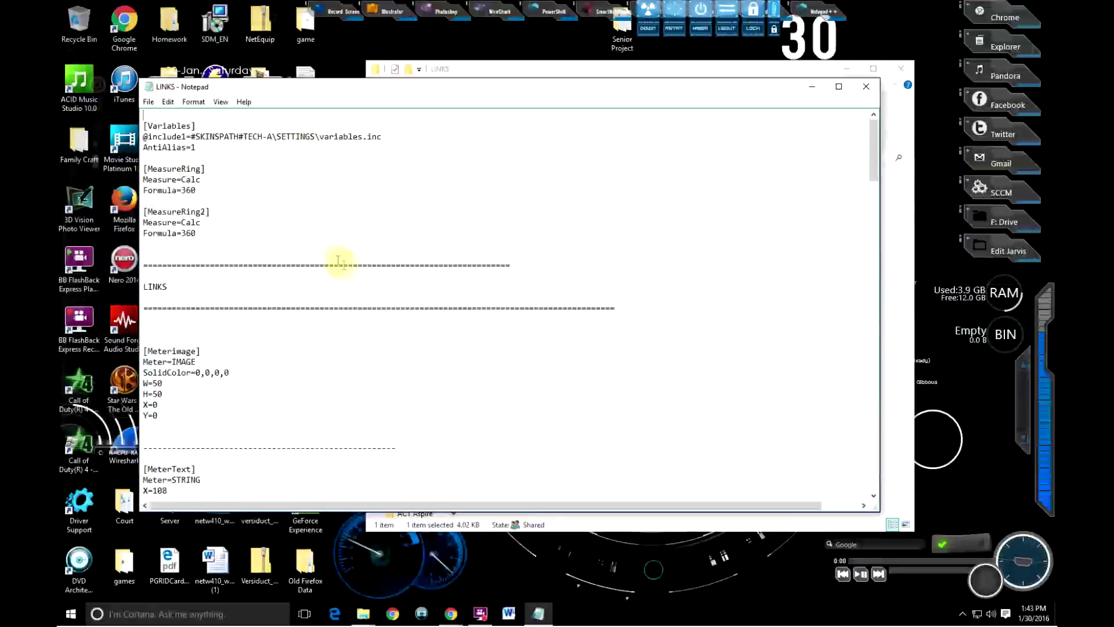
Examine the MeterText entries in the LINKS file, noting each link's Prefix label and the web address in its LeftMouseDownAction
{"action": "scroll", "coordinate": [386, 260], "scroll_direction": "down", "scroll_amount": 8}
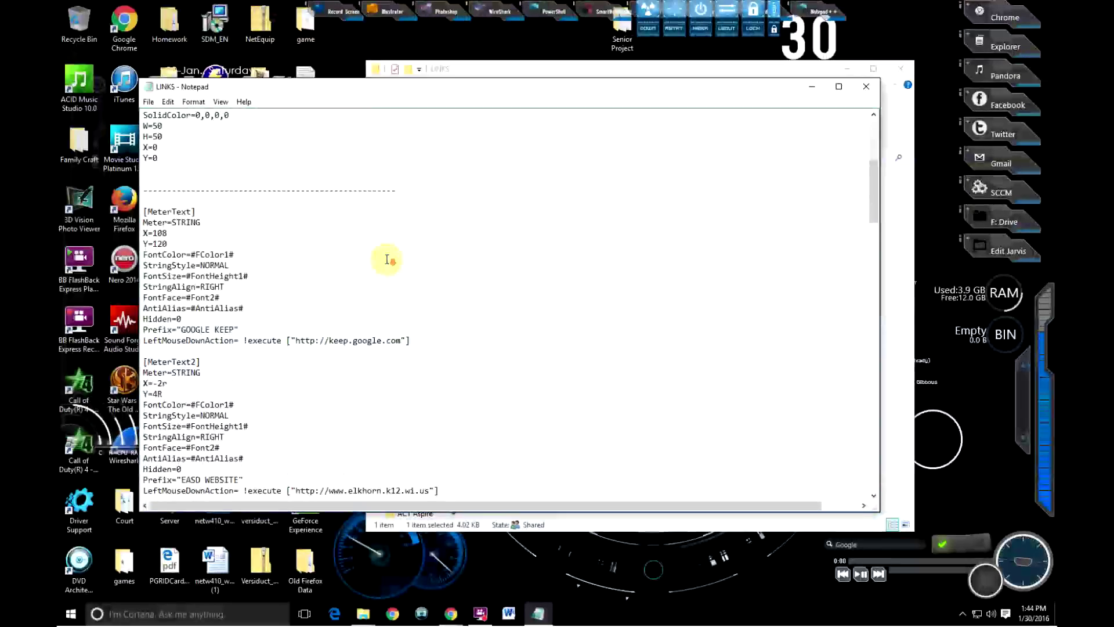
{"action": "scroll", "coordinate": [387, 259], "scroll_direction": "down", "scroll_amount": 1}
{"action": "scroll", "coordinate": [387, 259], "scroll_direction": "down", "scroll_amount": 6}
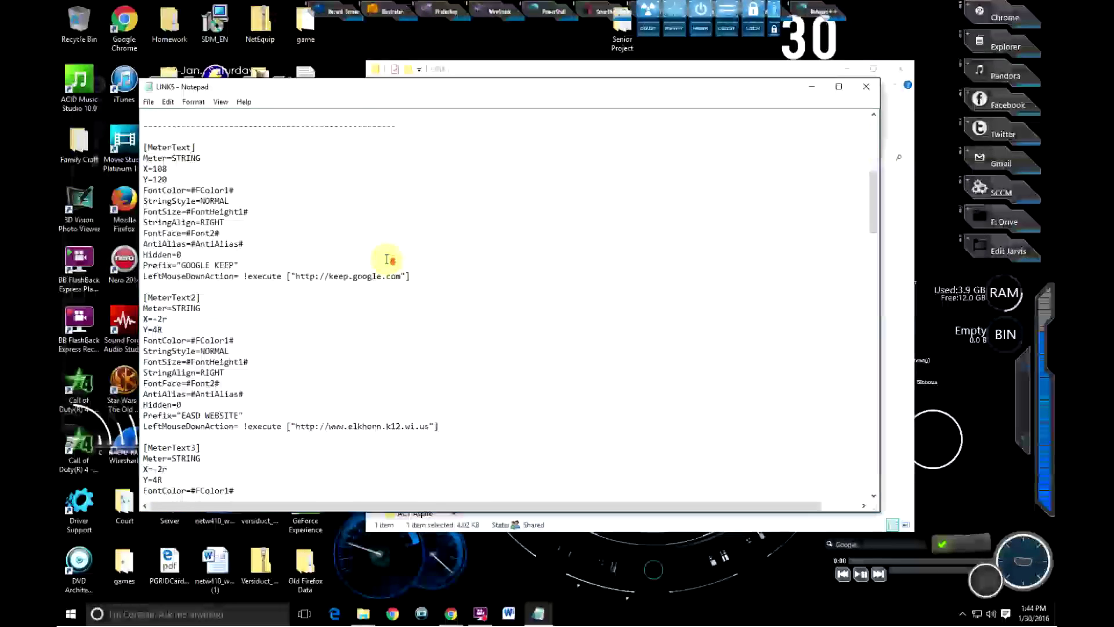
{"action": "scroll", "coordinate": [385, 256], "scroll_direction": "up", "scroll_amount": 4}
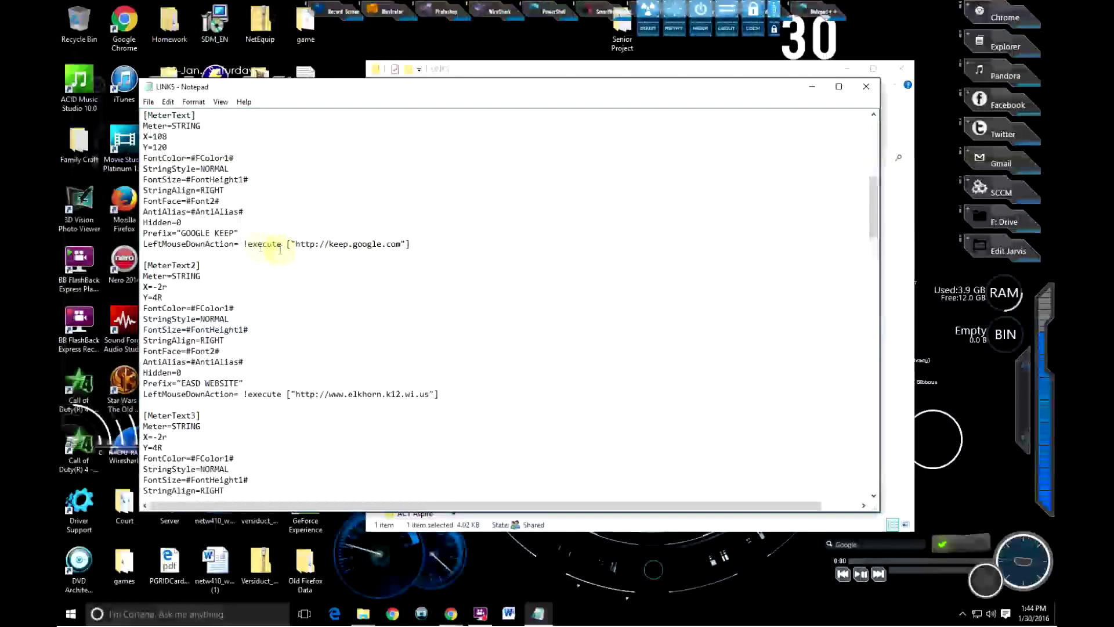
{"action": "scroll", "coordinate": [298, 281], "scroll_direction": "down", "scroll_amount": 3}
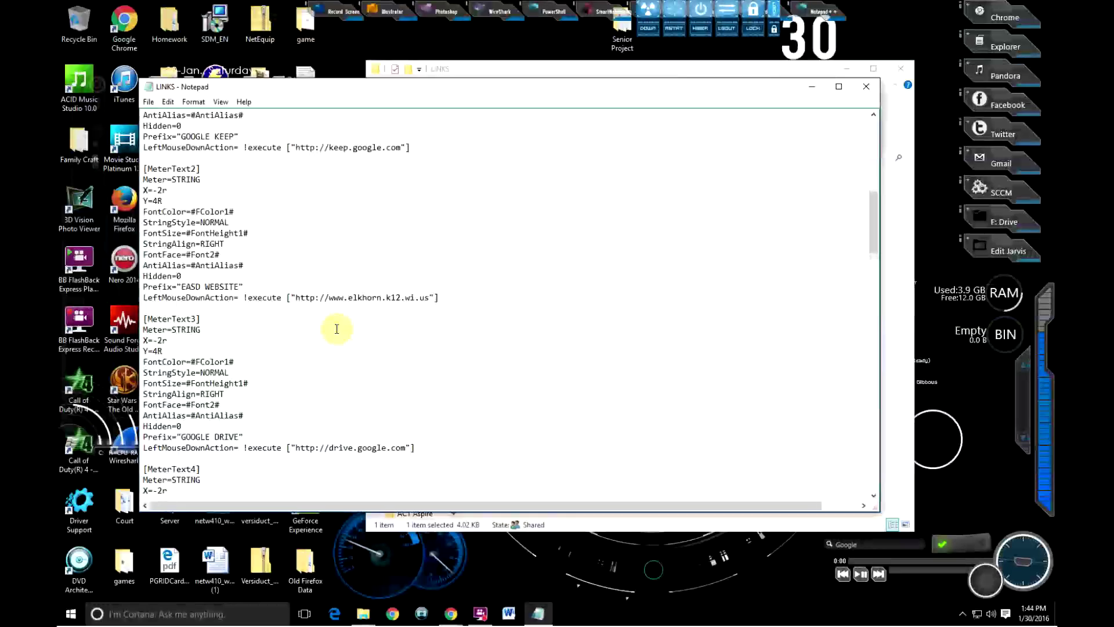
{"action": "scroll", "coordinate": [337, 329], "scroll_direction": "down", "scroll_amount": 3}
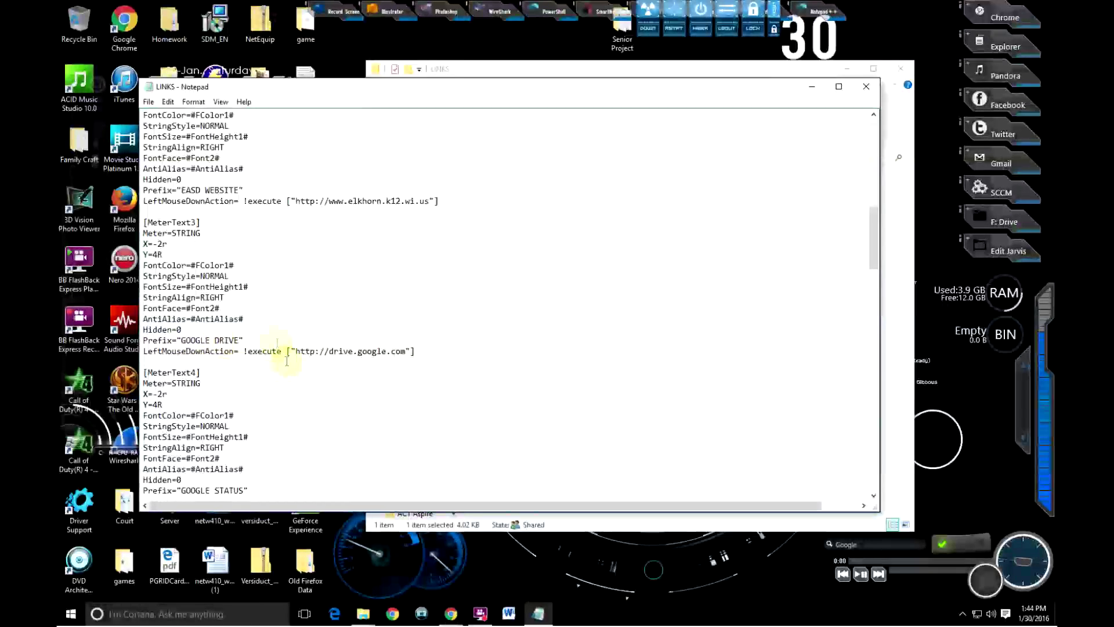
Close the LINKS file and its folder window, and refresh the TECH-A LINKS skin
{"action": "scroll", "coordinate": [249, 385], "scroll_direction": "down", "scroll_amount": 3}
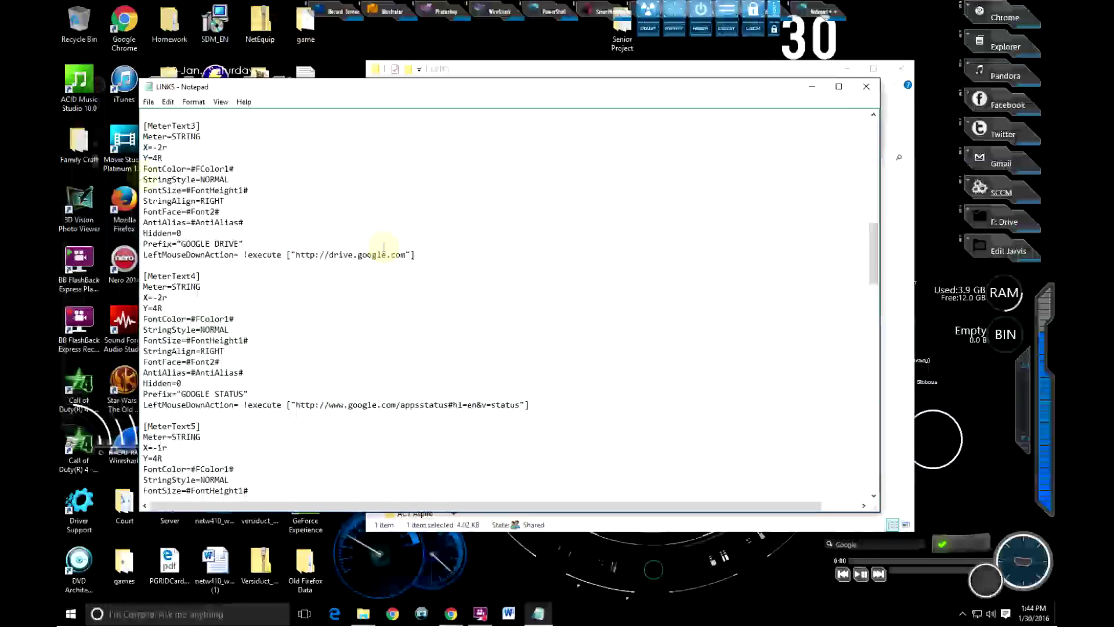
{"action": "left_click", "coordinate": [866, 86]}
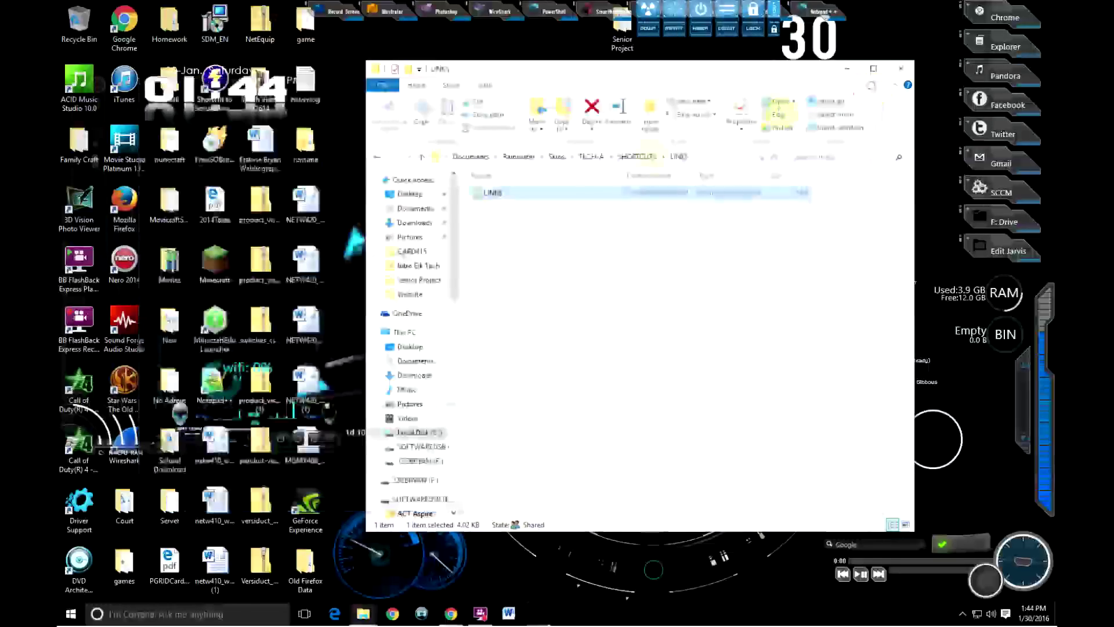
{"action": "left_click", "coordinate": [900, 68]}
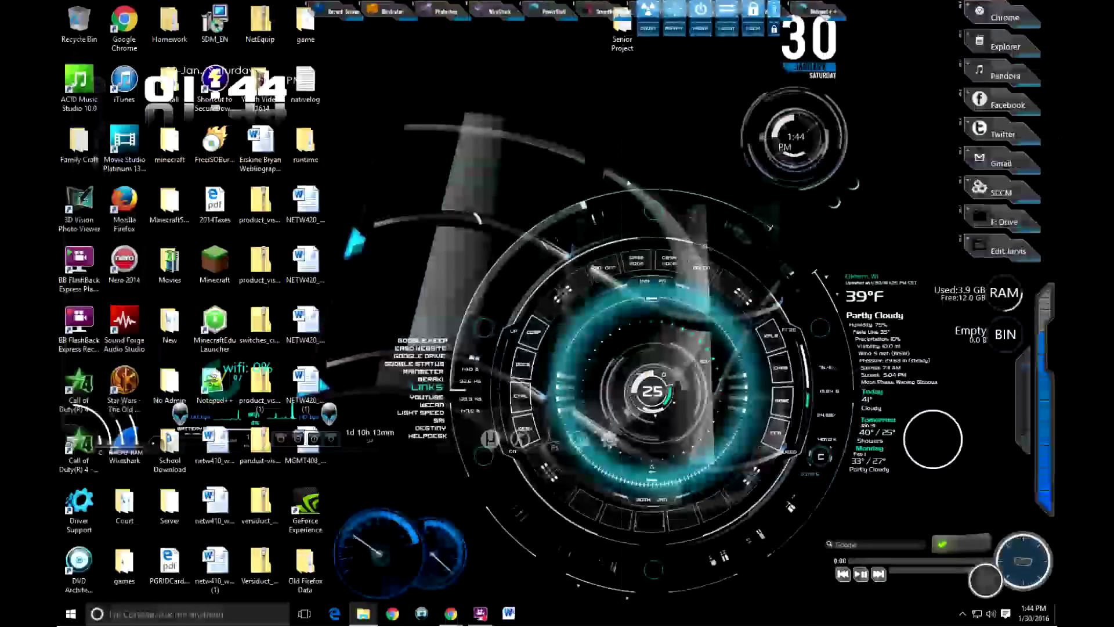
{"action": "right_click", "coordinate": [423, 392]}
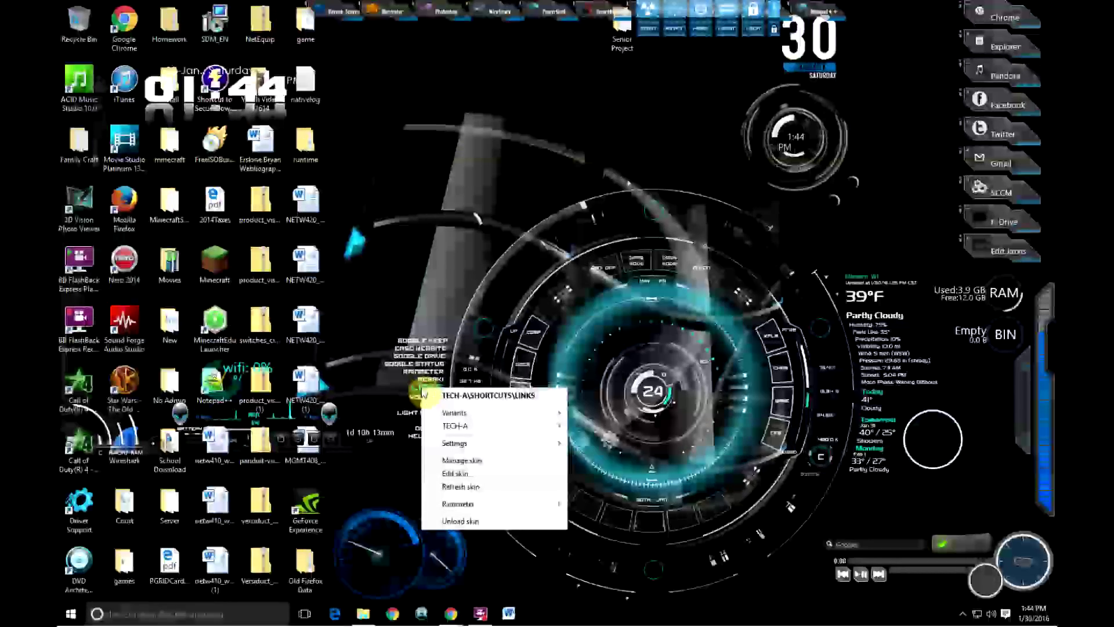
{"action": "left_click", "coordinate": [468, 486]}
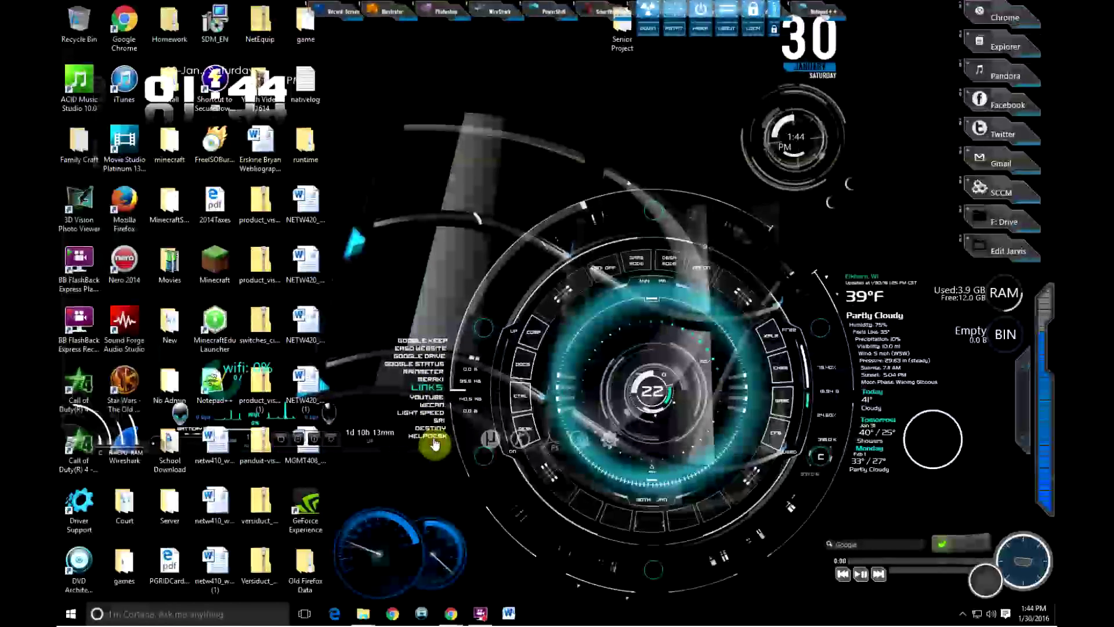
Launch the HELPDESK shortcut from the LINKS skin, set Google Chrome as the app always used, and close the browser window
{"action": "left_click", "coordinate": [435, 443]}
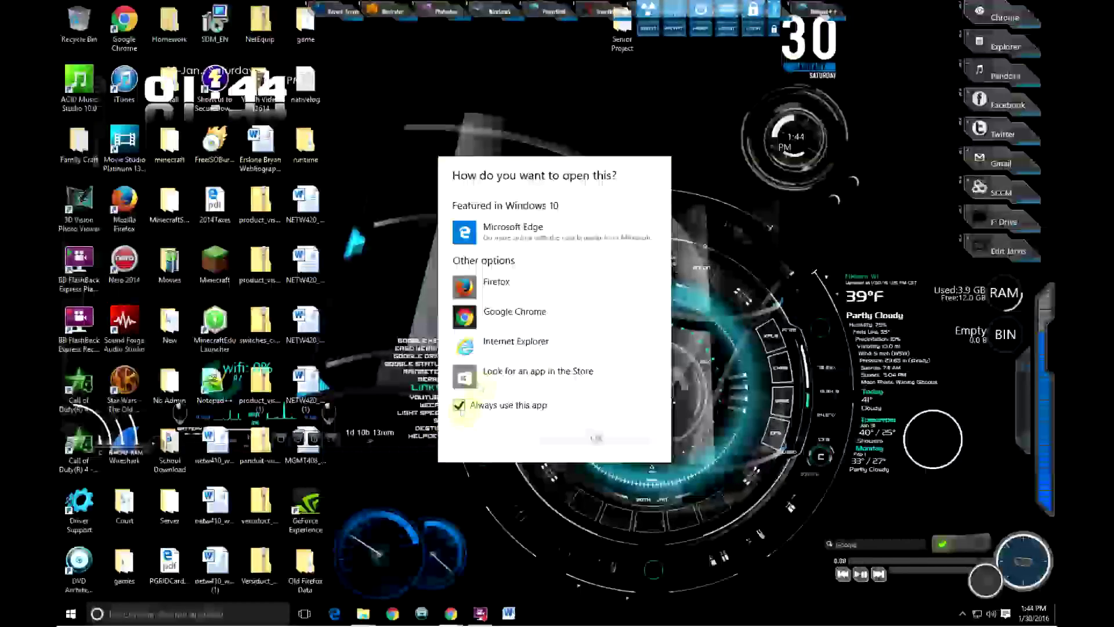
{"action": "left_click", "coordinate": [554, 325]}
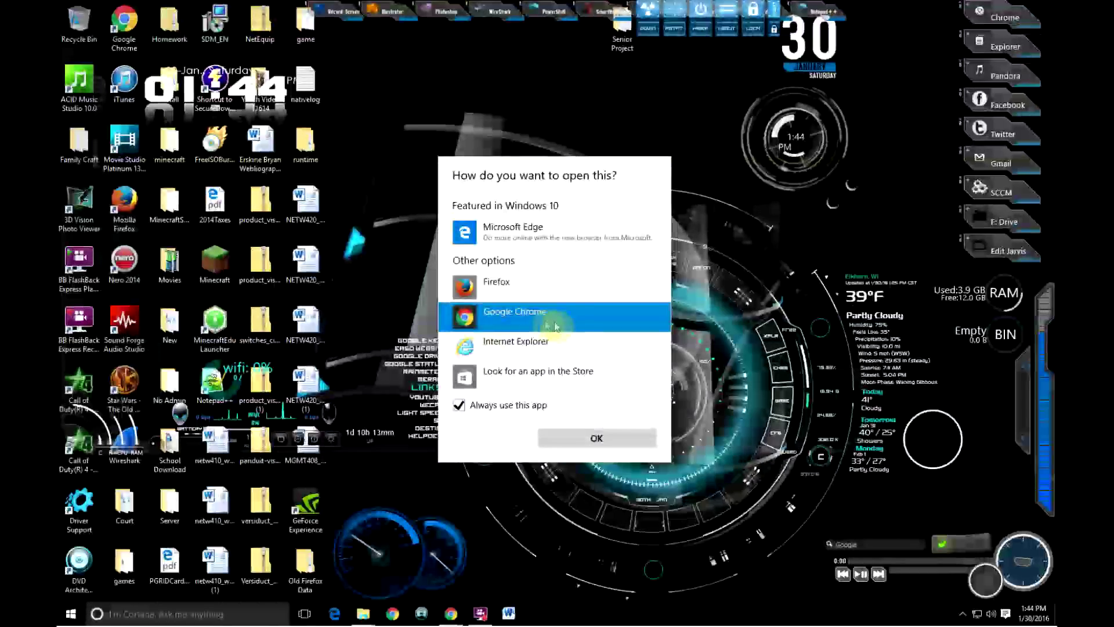
{"action": "left_click", "coordinate": [567, 439]}
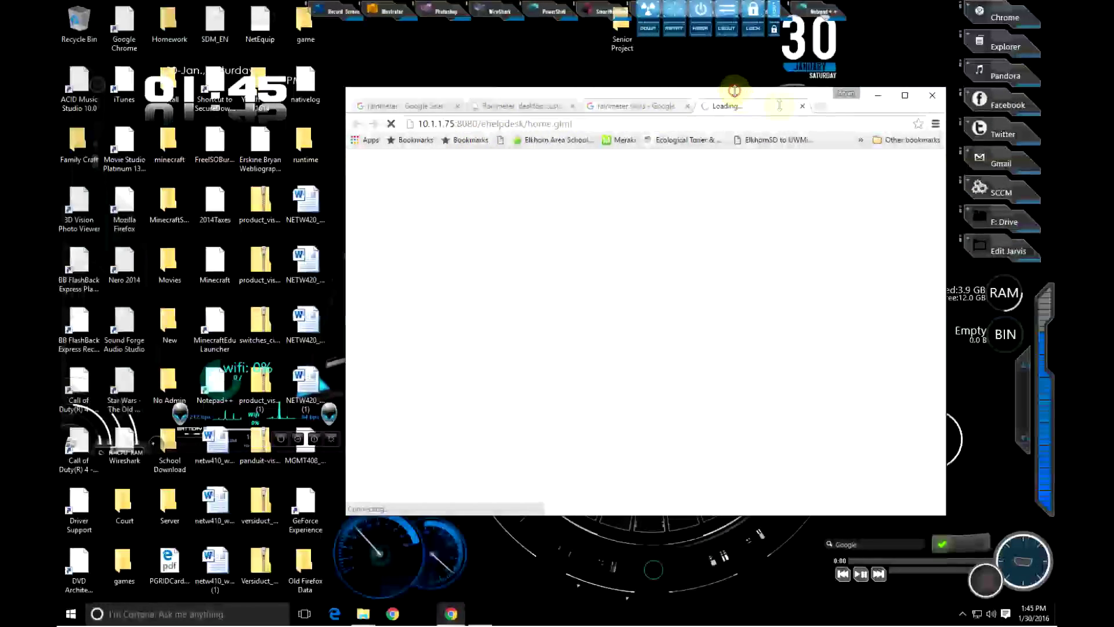
{"action": "left_click_drag", "start_coordinate": [734, 91], "coordinate": [734, 135]}
{"action": "left_click", "coordinate": [932, 140]}
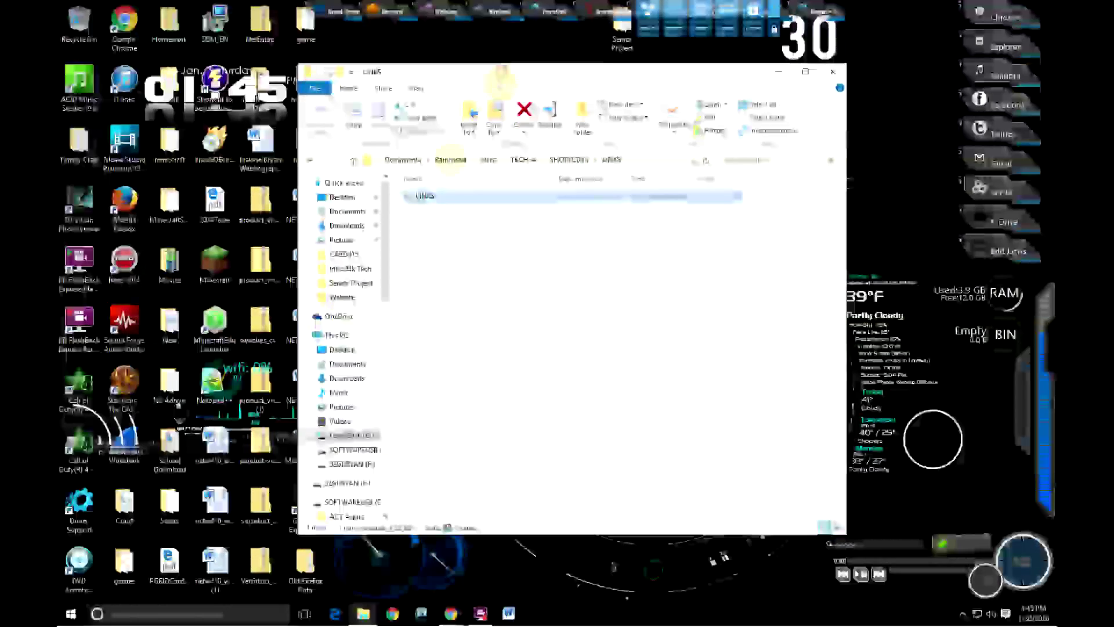
Open the LINKS configuration file for editing and go to its MeterText12 HELPDESK entry
{"action": "right_click", "coordinate": [424, 198]}
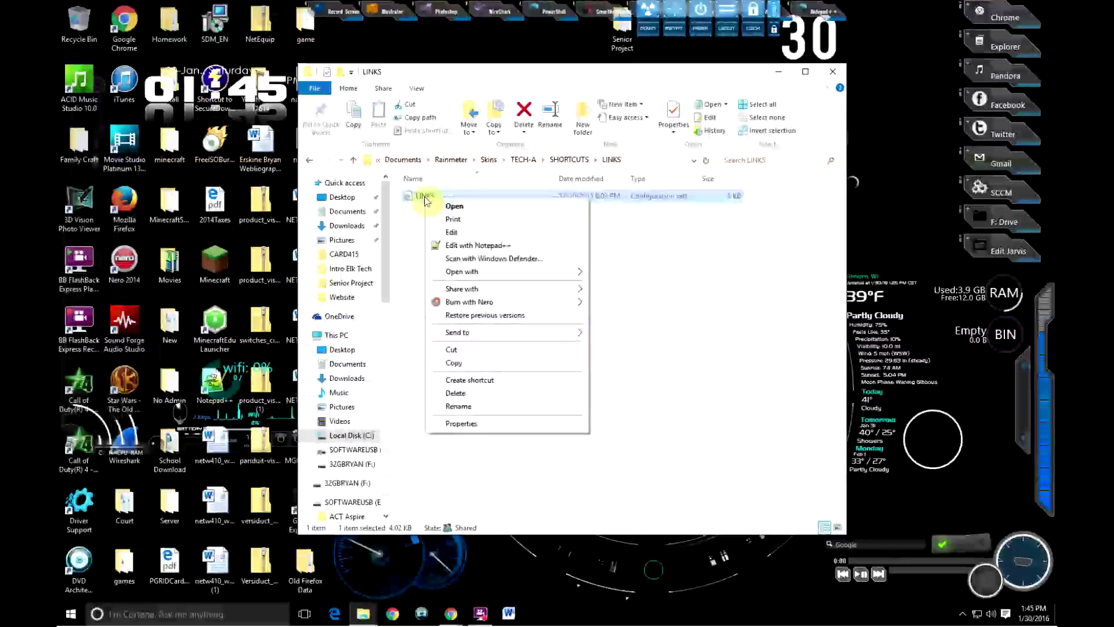
{"action": "left_click", "coordinate": [454, 232]}
{"action": "scroll", "coordinate": [495, 308], "scroll_direction": "down", "scroll_amount": 15}
{"action": "scroll", "coordinate": [494, 311], "scroll_direction": "down", "scroll_amount": 10}
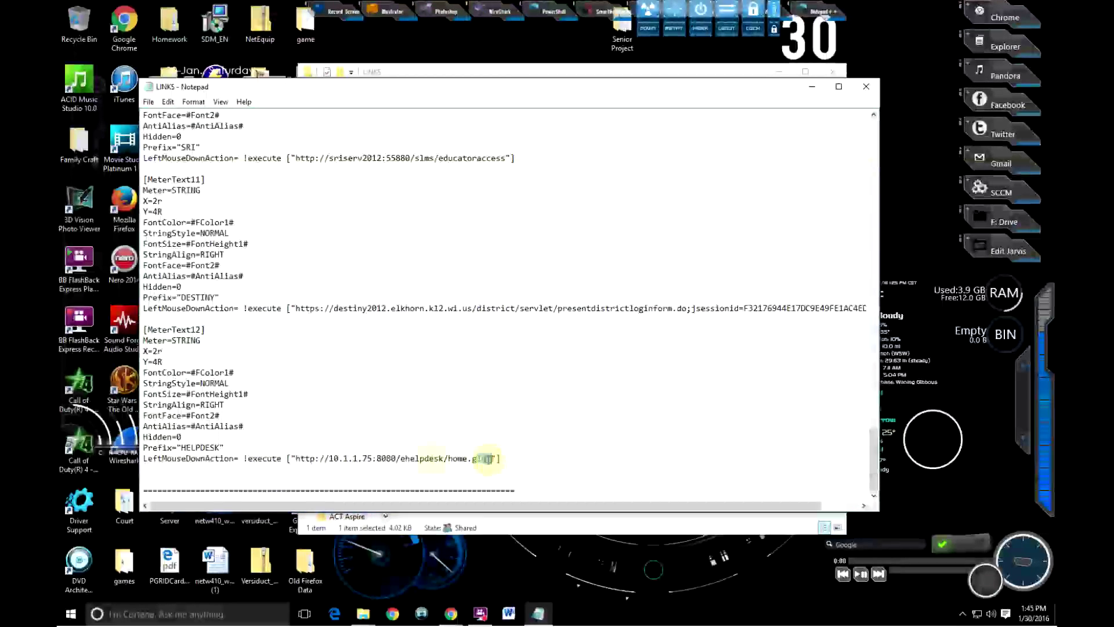
{"action": "left_click_drag", "start_coordinate": [327, 450], "coordinate": [308, 462]}
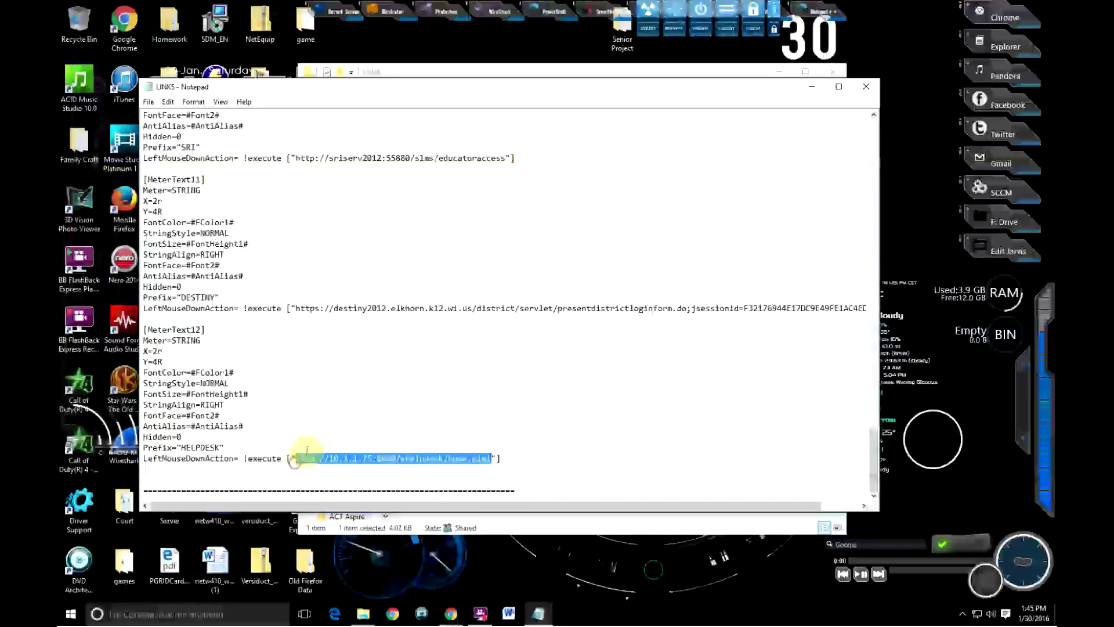
{"action": "key", "text": "BackSpace"}
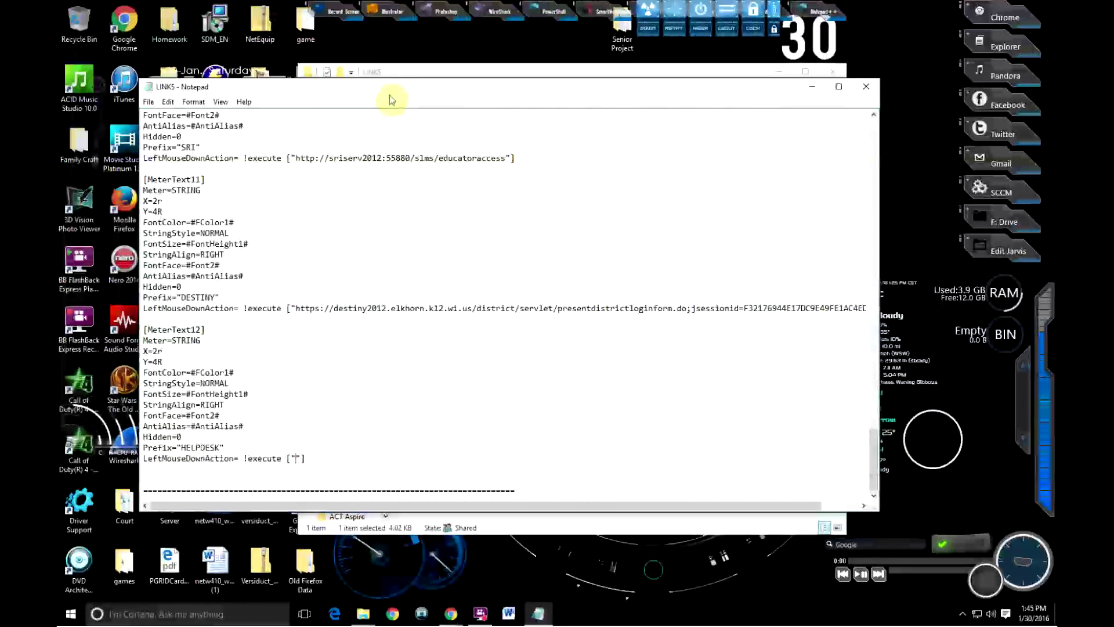
{"action": "type", "text": "www"}
{"action": "type", "text": ".ral"}
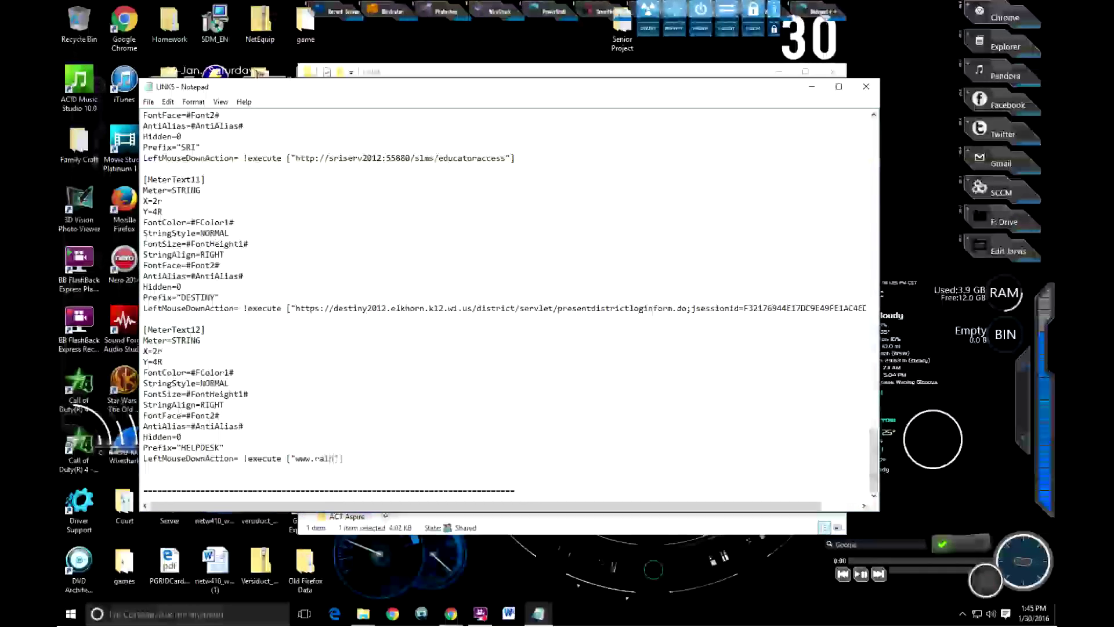
{"action": "type", "text": "nmeter.net"}
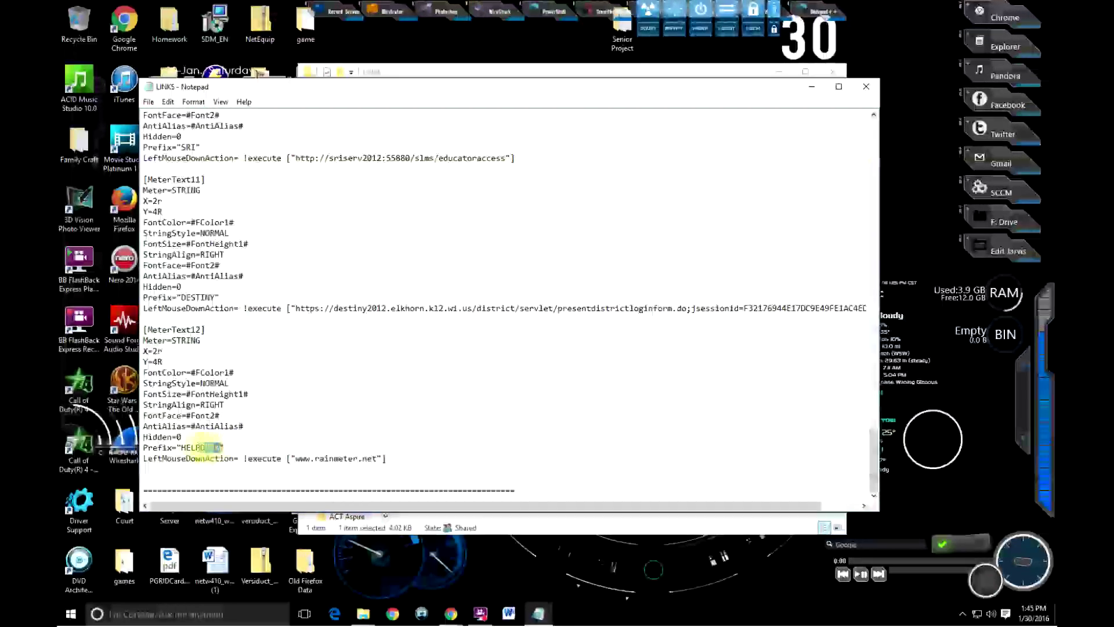
{"action": "type", "text": "RainMeter"}
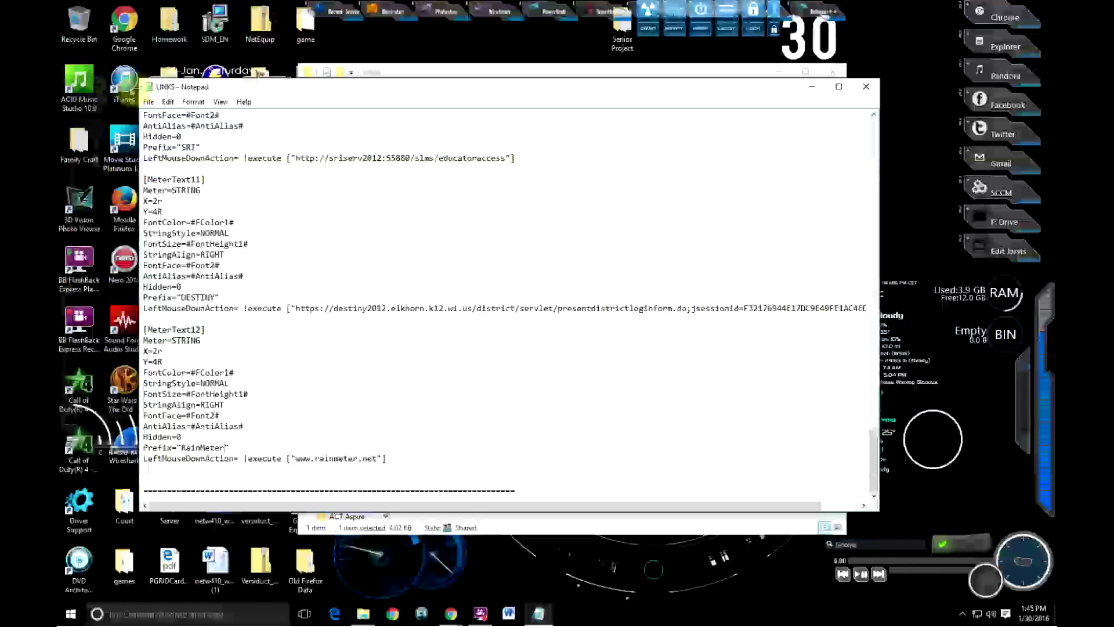
Start a Save As of the edited LINKS file and check the original's file type in its properties
{"action": "mouse_move", "coordinate": [149, 102]}
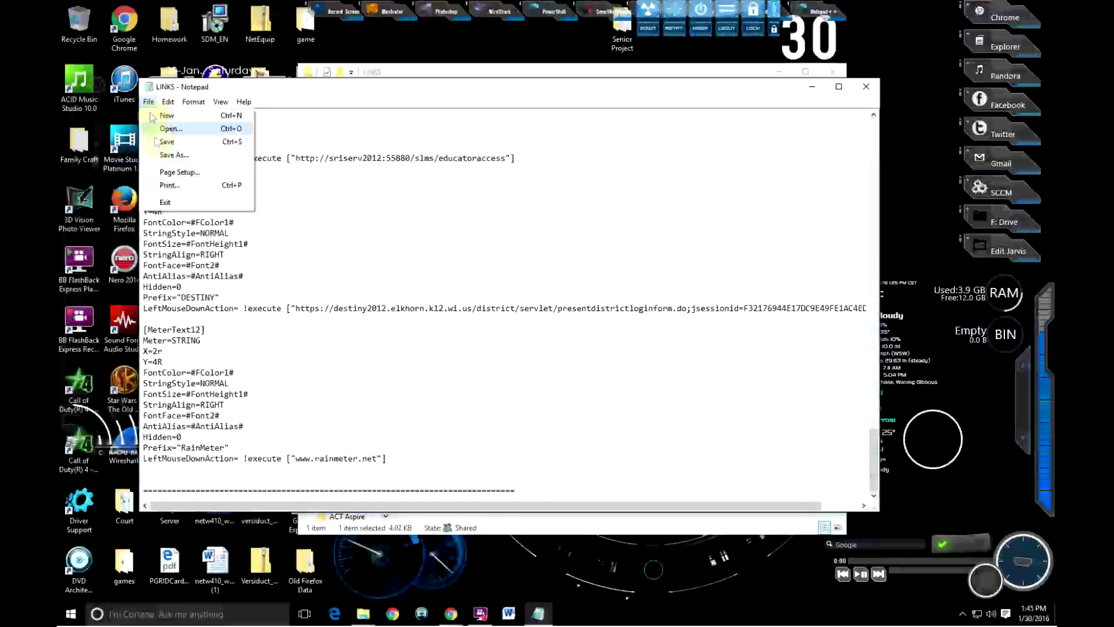
{"action": "left_click", "coordinate": [169, 155]}
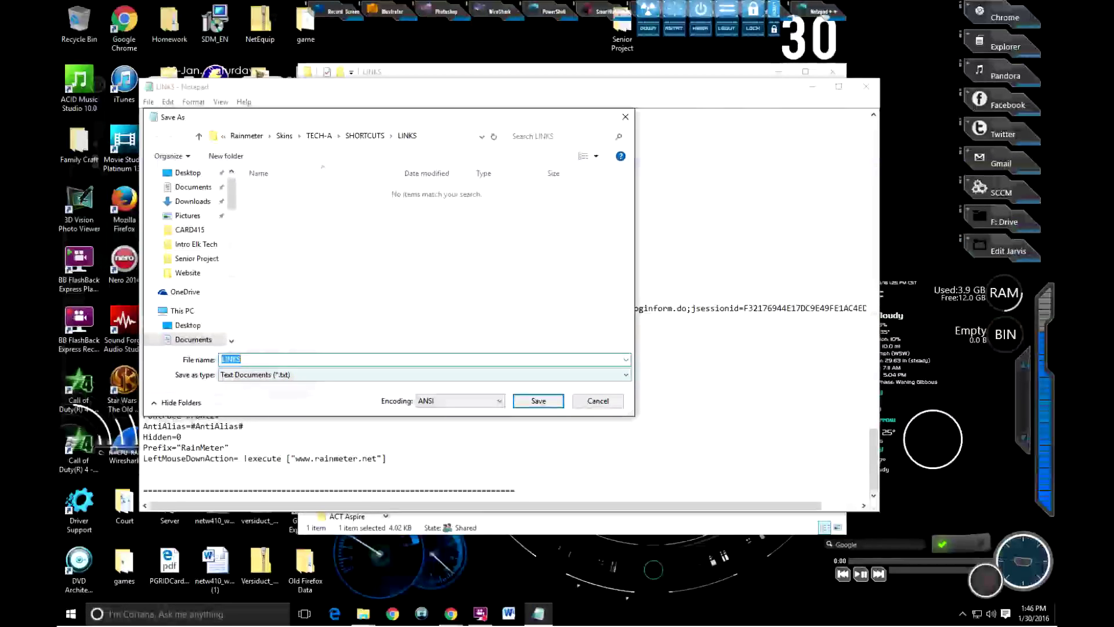
{"action": "left_click", "coordinate": [708, 73]}
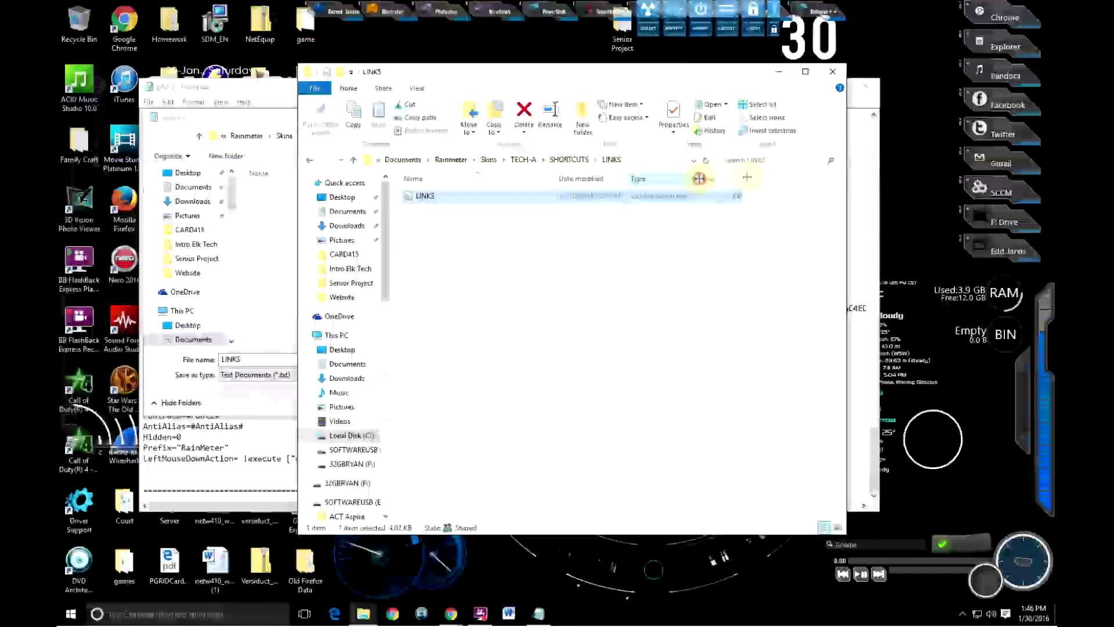
{"action": "left_click_drag", "start_coordinate": [699, 176], "coordinate": [764, 176]}
{"action": "right_click", "coordinate": [521, 200]}
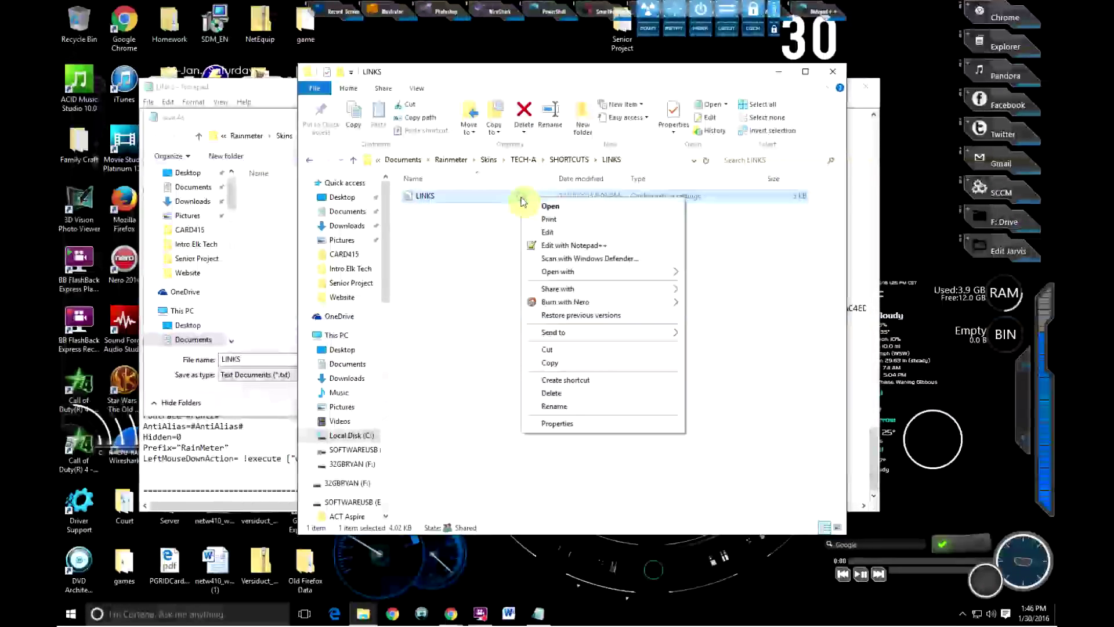
{"action": "left_click", "coordinate": [587, 423]}
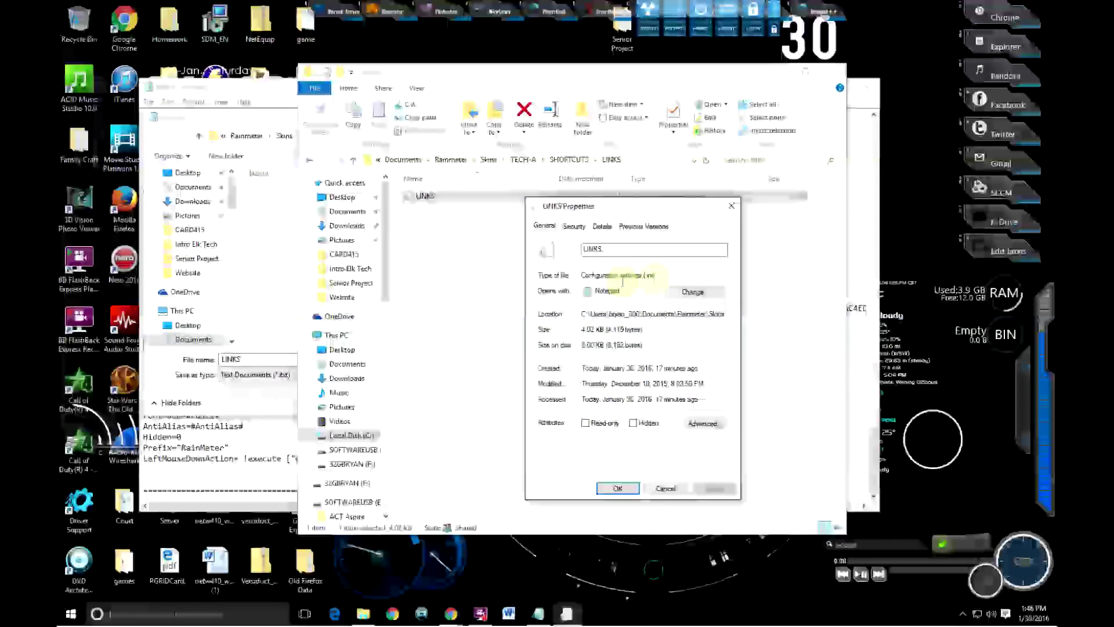
{"action": "left_click", "coordinate": [735, 210]}
{"action": "left_click", "coordinate": [832, 71]}
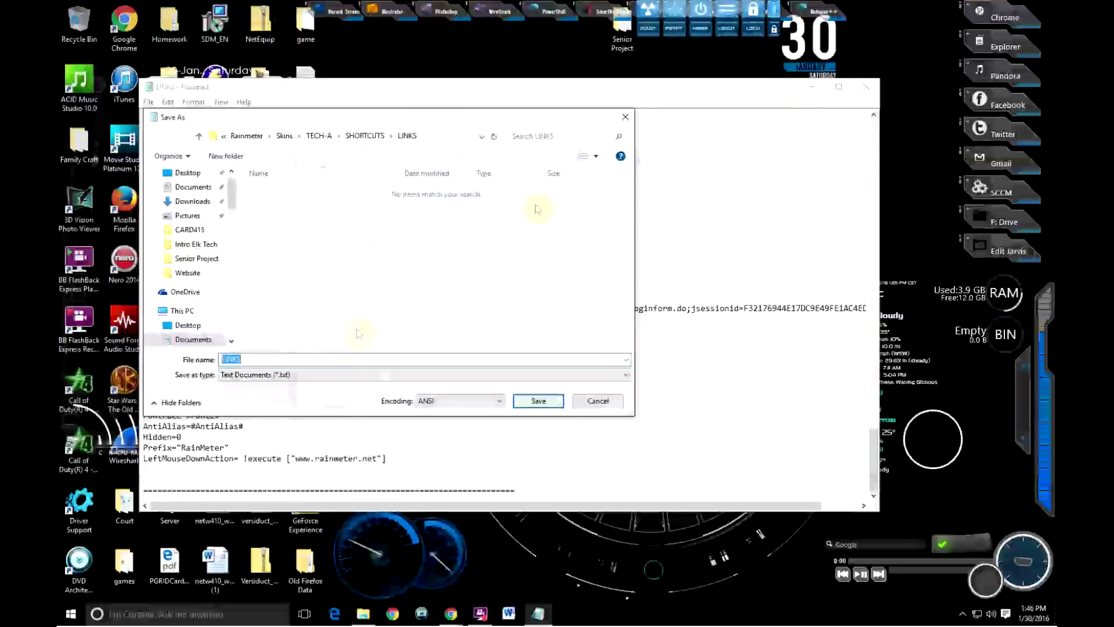
Set the save type to All Files and overwrite the existing LINKS.ini configuration file
{"action": "left_click", "coordinate": [385, 377]}
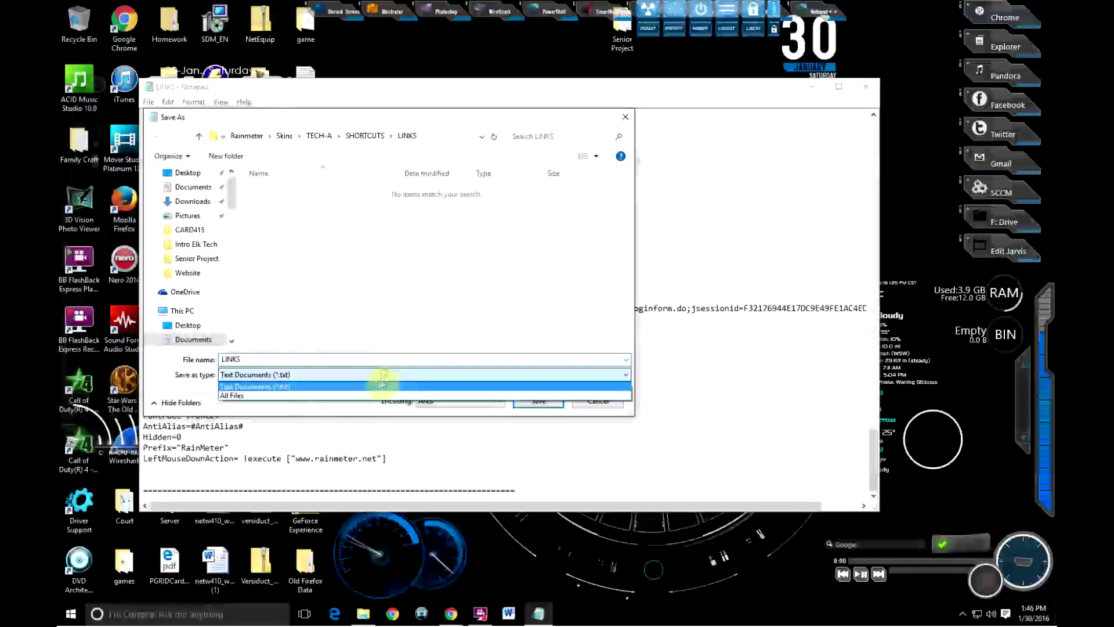
{"action": "left_click", "coordinate": [248, 389]}
{"action": "left_click", "coordinate": [266, 190]}
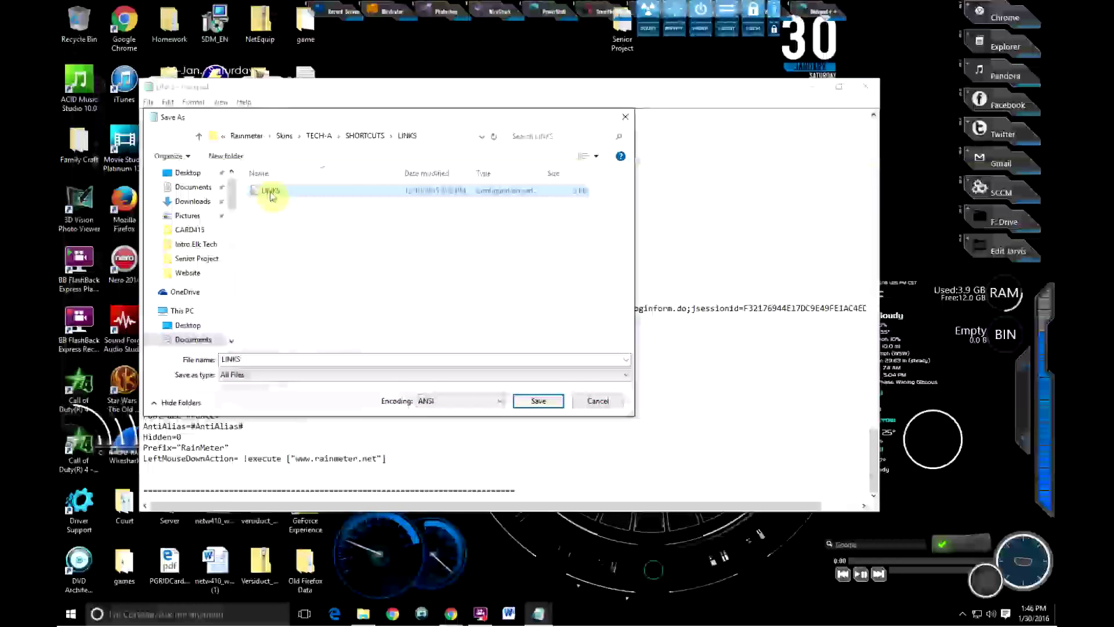
{"action": "left_click", "coordinate": [555, 402]}
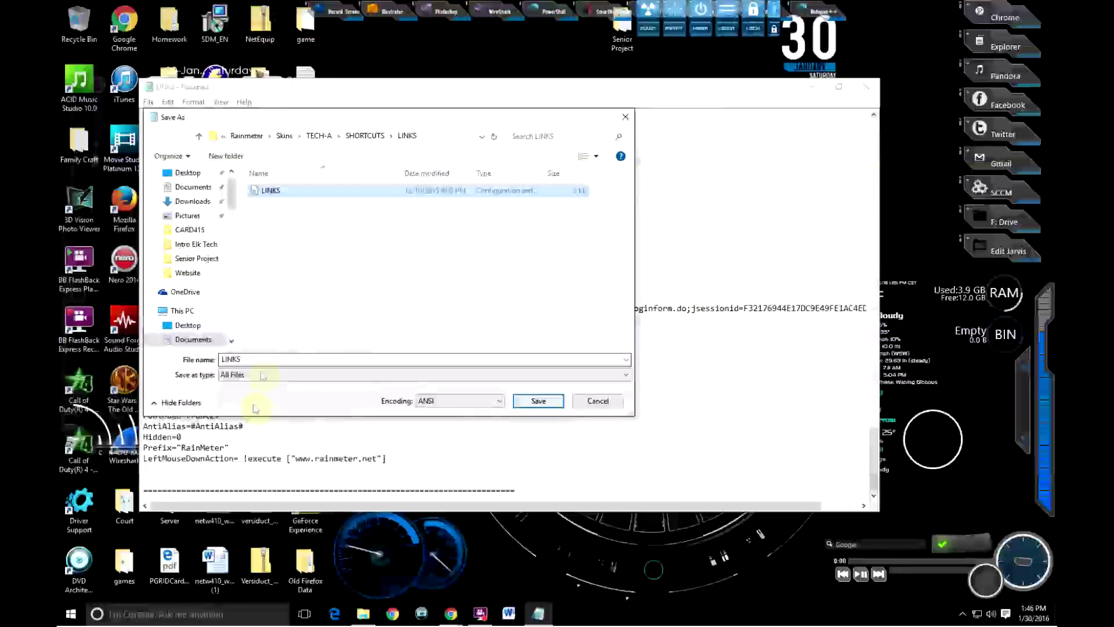
{"action": "left_click", "coordinate": [541, 402]}
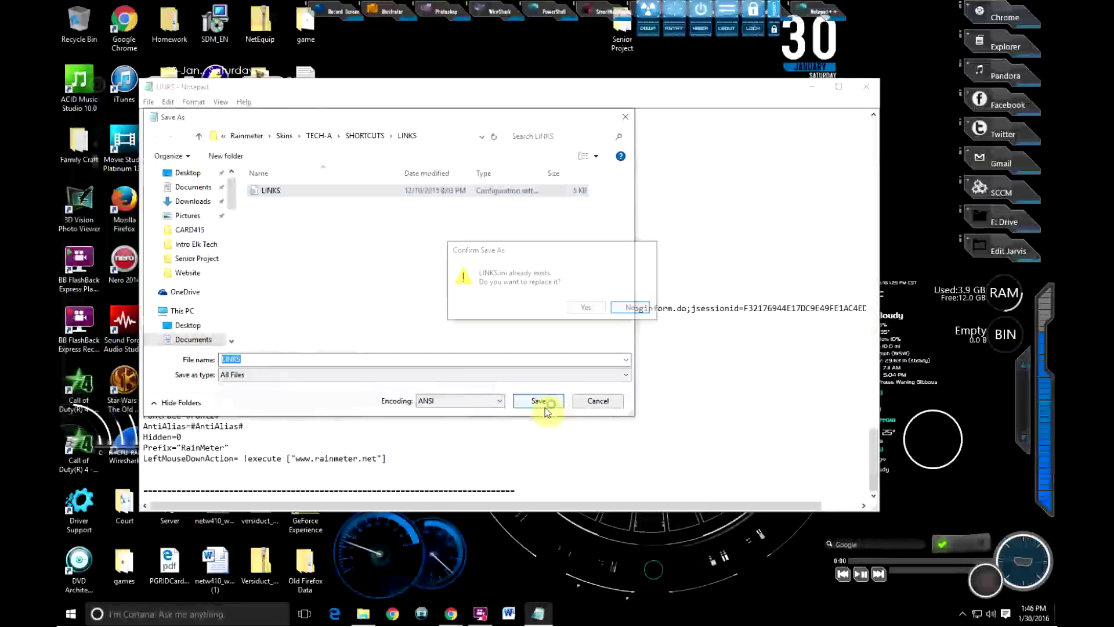
{"action": "left_click", "coordinate": [585, 307]}
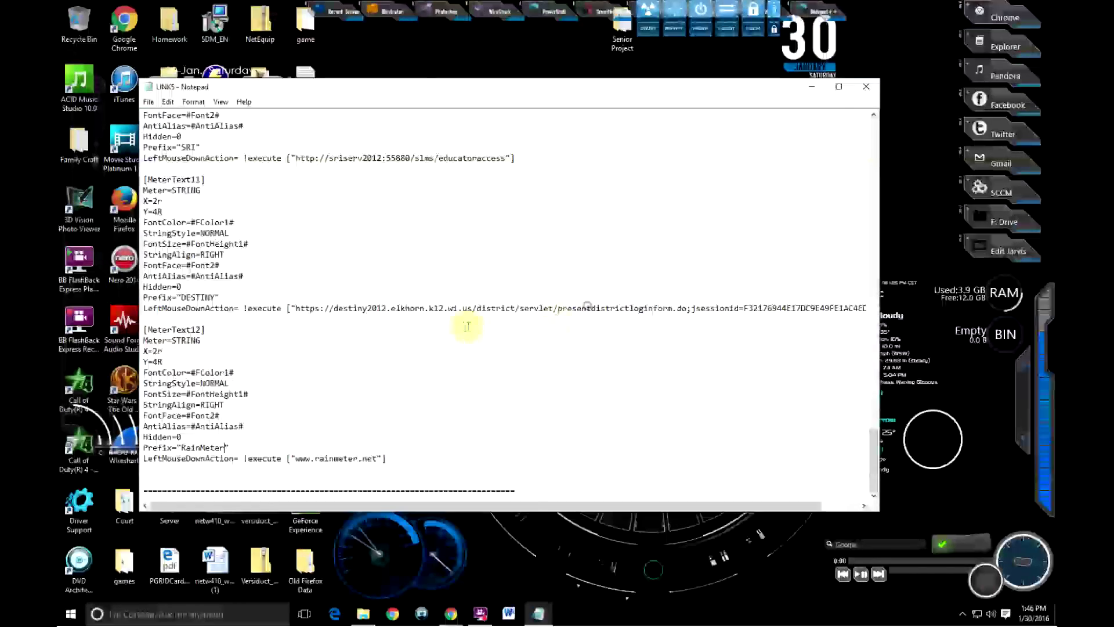
Close the LINKS file and refresh the LINKS skin to load the edited shortcut
{"action": "left_click", "coordinate": [866, 87]}
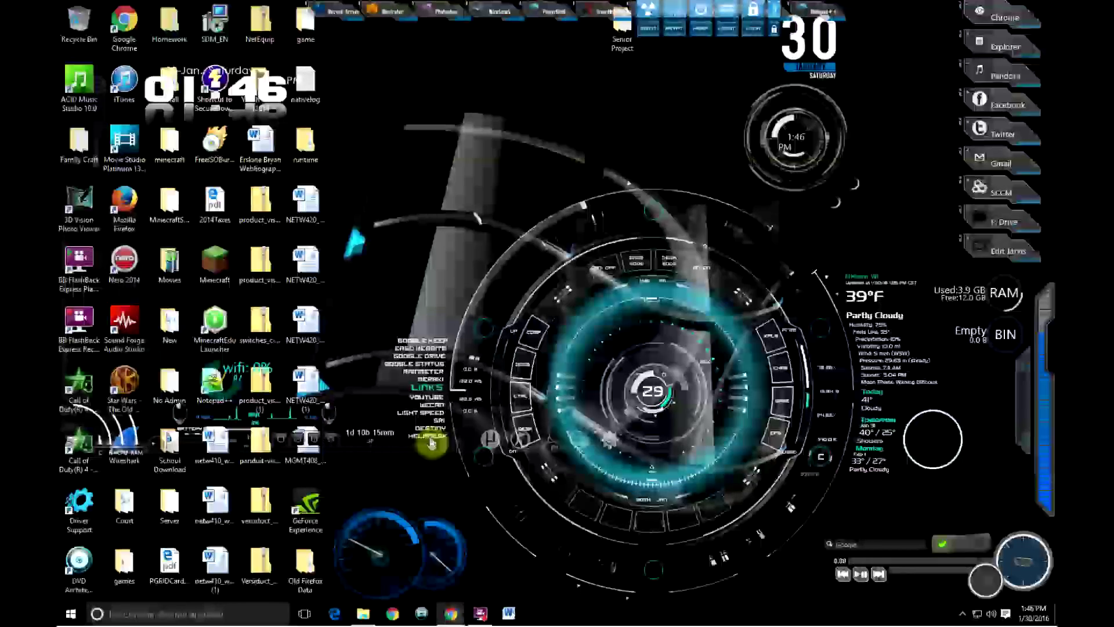
{"action": "right_click", "coordinate": [435, 390]}
{"action": "left_click", "coordinate": [472, 488]}
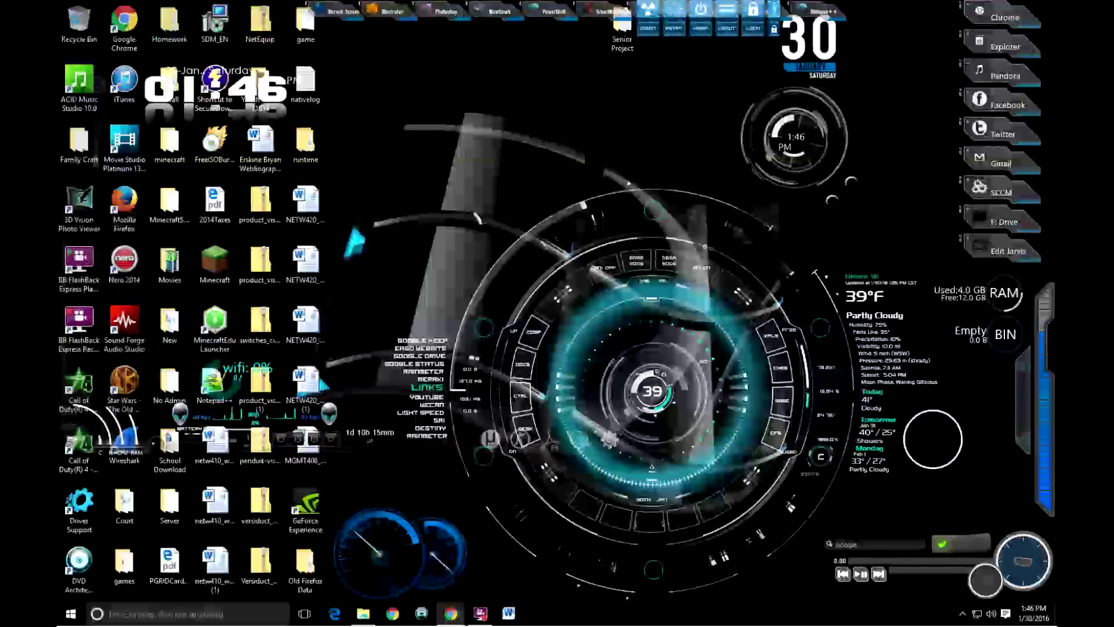
{"action": "left_click_drag", "start_coordinate": [57, 125], "coordinate": [672, 90]}
{"action": "left_click_drag", "start_coordinate": [671, 91], "coordinate": [856, 142]}
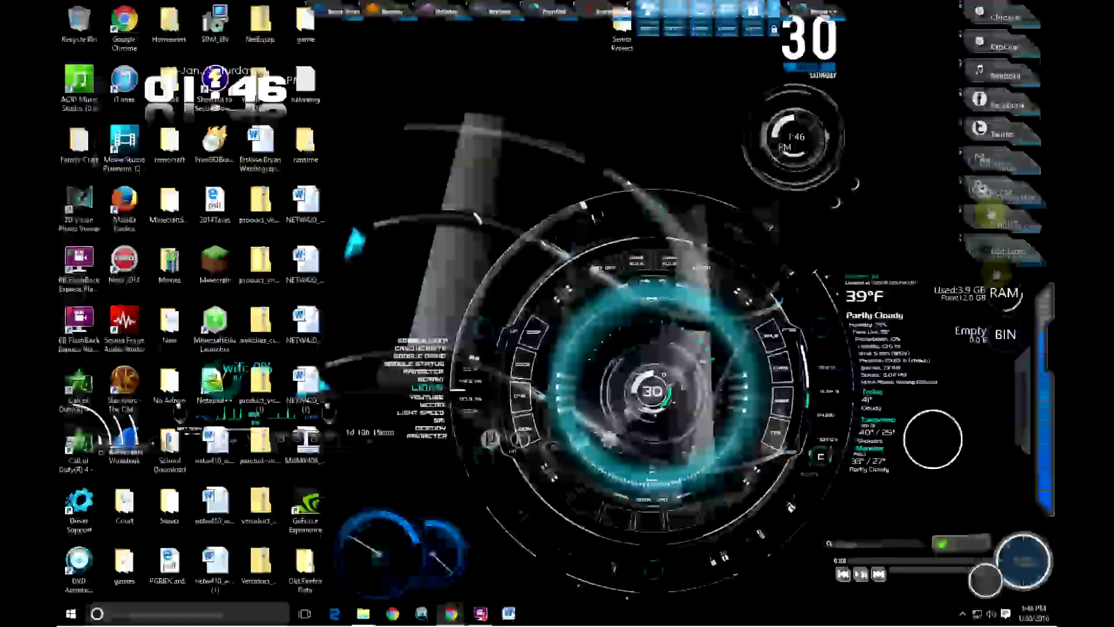
{"action": "right_click", "coordinate": [998, 141]}
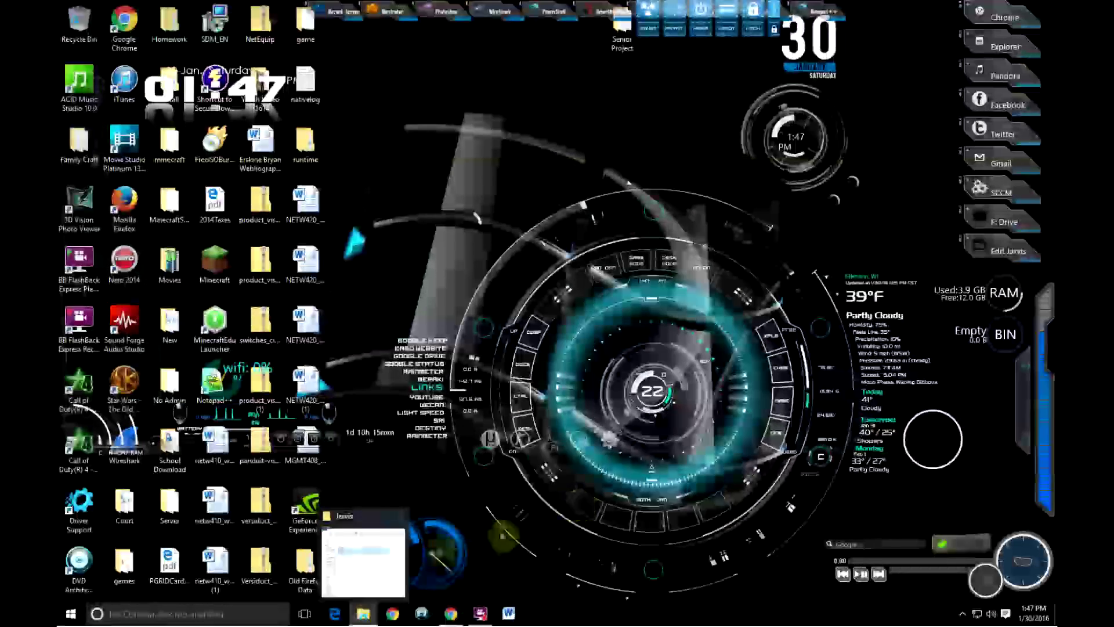
{"action": "left_click", "coordinate": [364, 614]}
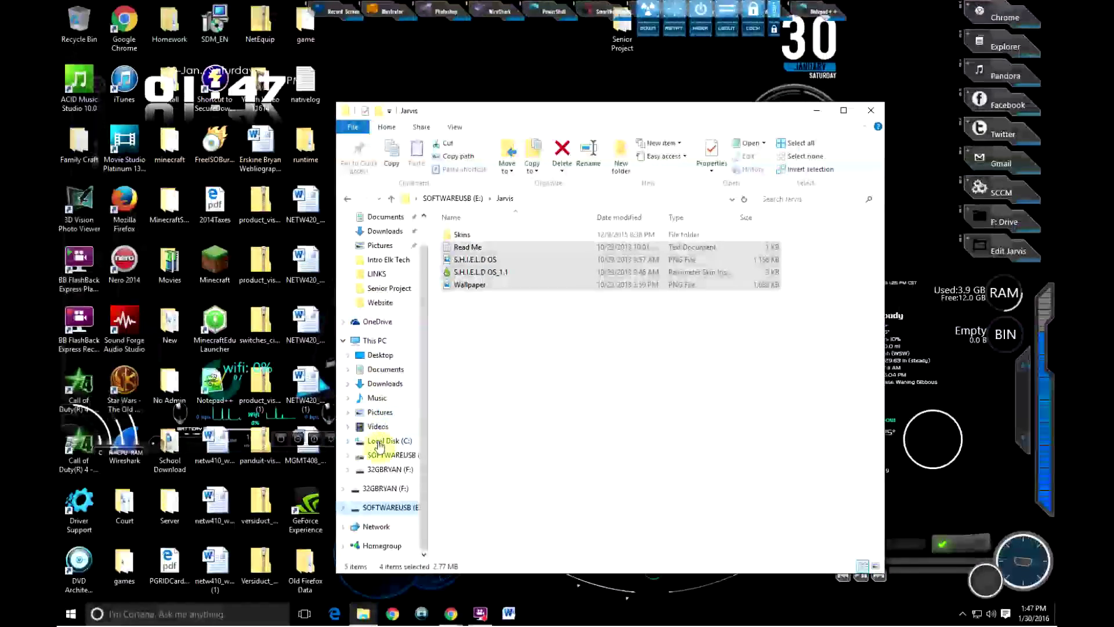
{"action": "left_click", "coordinate": [385, 441]}
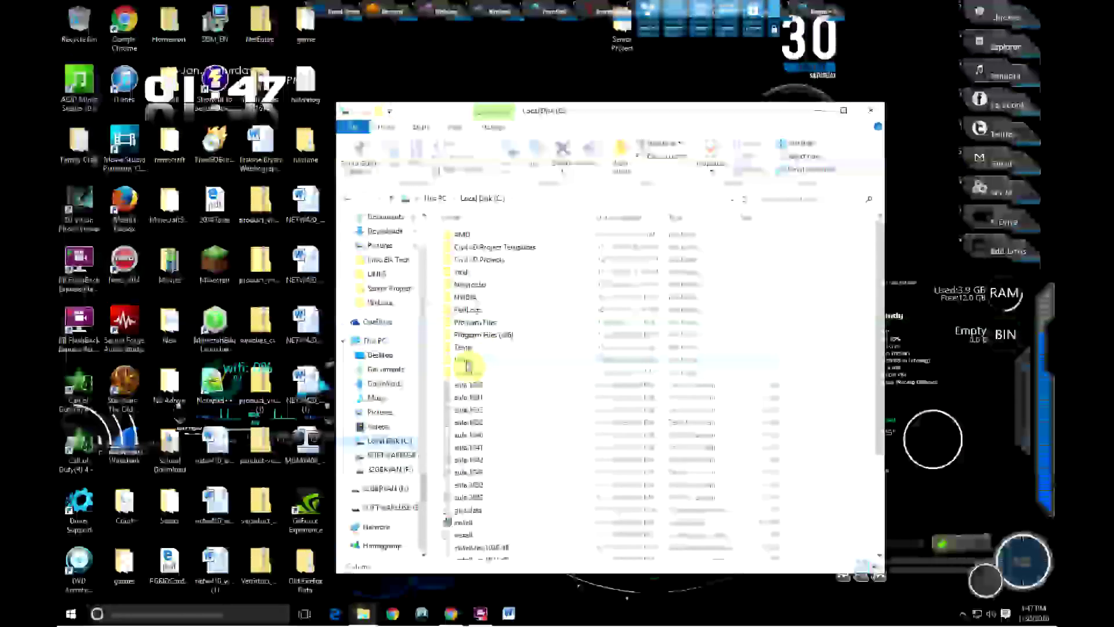
{"action": "double_click", "coordinate": [467, 361]}
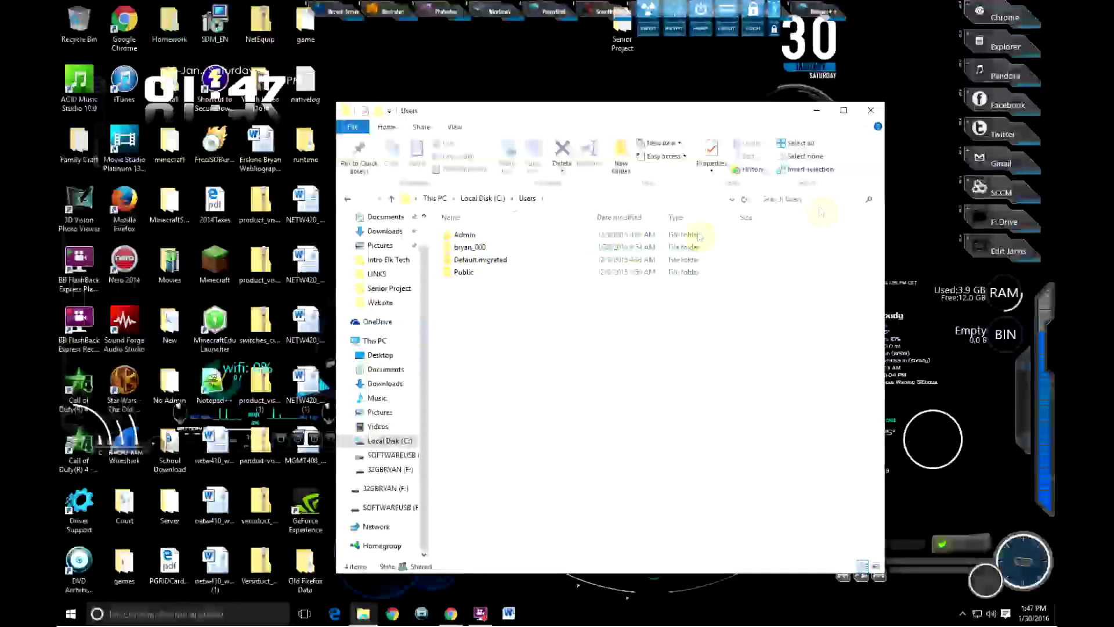
{"action": "left_click", "coordinate": [872, 113]}
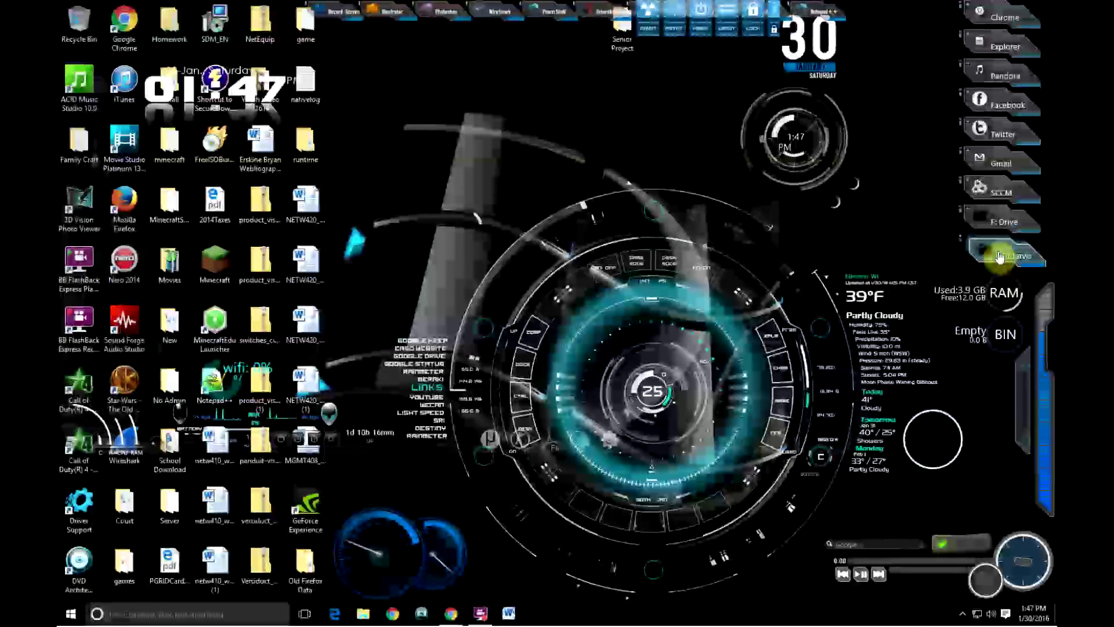
Open the Large Launchers configuration file for editing from Documents > Rainmeter > Skins > Futuristic Cityscape > Large Launchers
{"action": "left_click", "coordinate": [364, 613]}
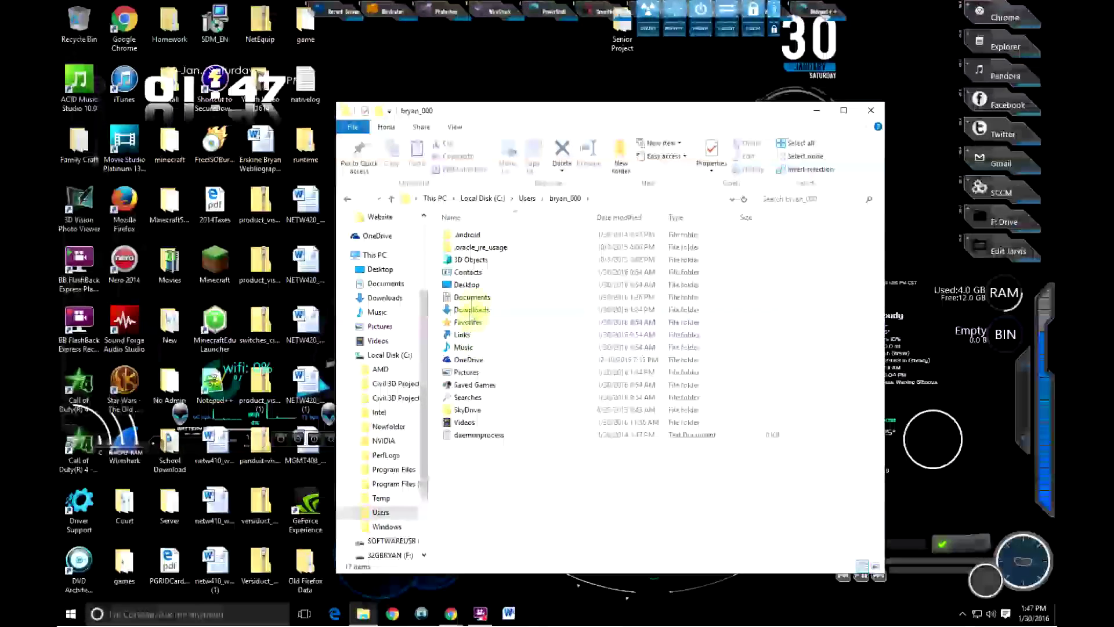
{"action": "double_click", "coordinate": [471, 298]}
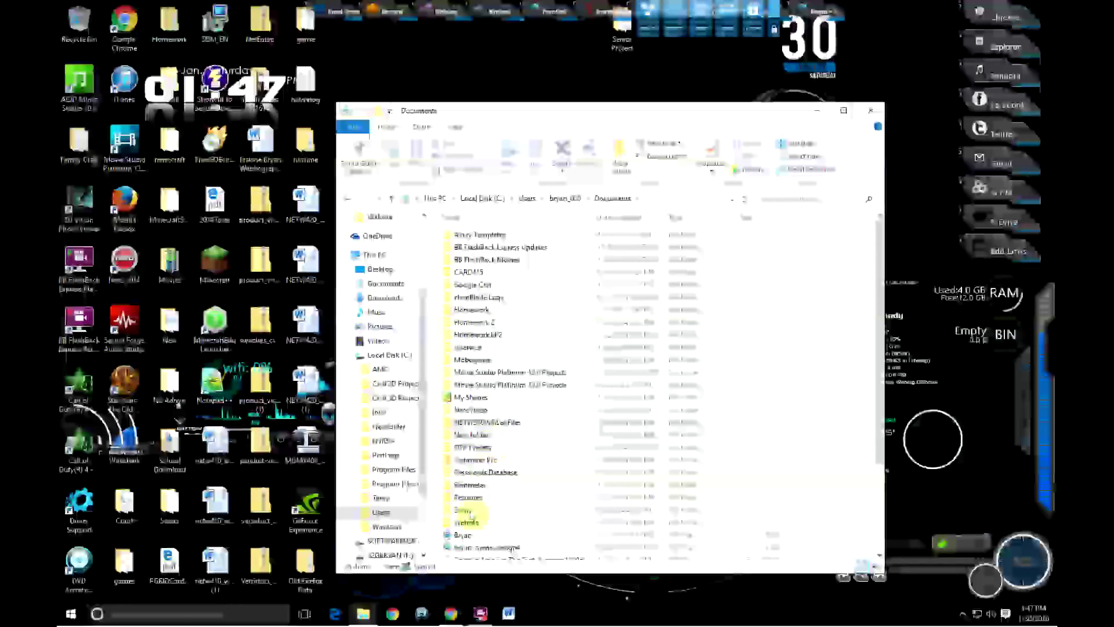
{"action": "double_click", "coordinate": [471, 487]}
{"action": "double_click", "coordinate": [459, 238]}
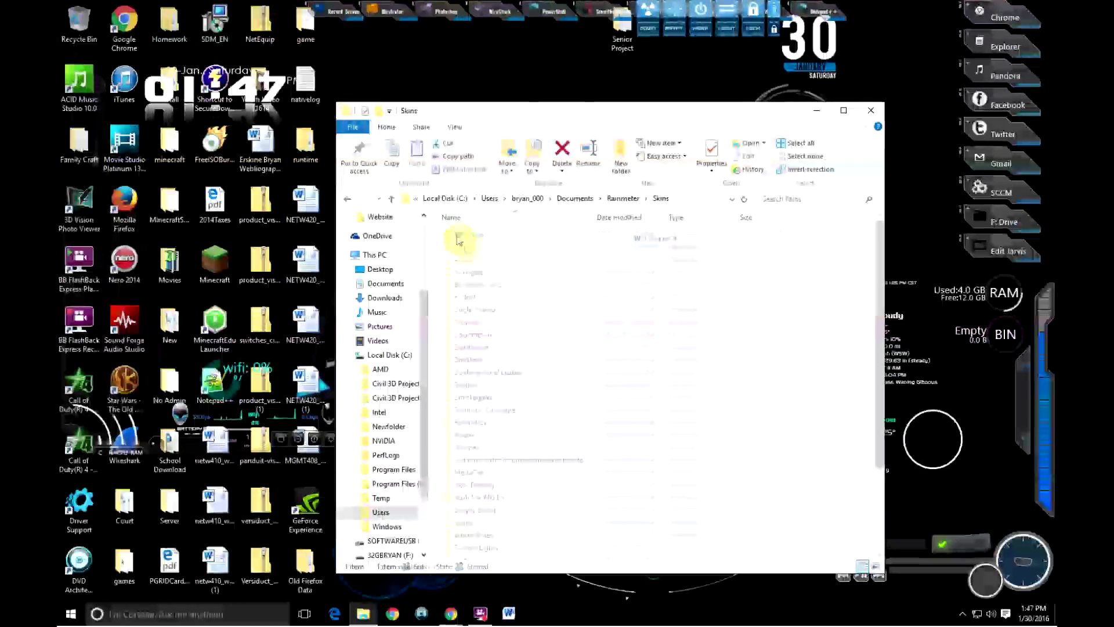
{"action": "double_click", "coordinate": [477, 410]}
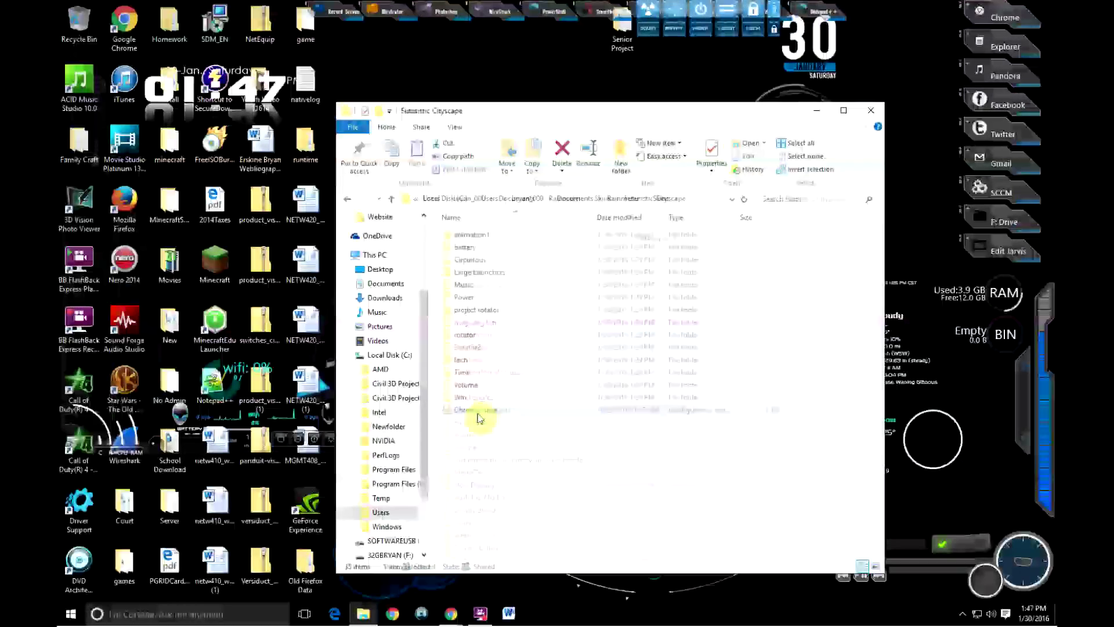
{"action": "double_click", "coordinate": [473, 273]}
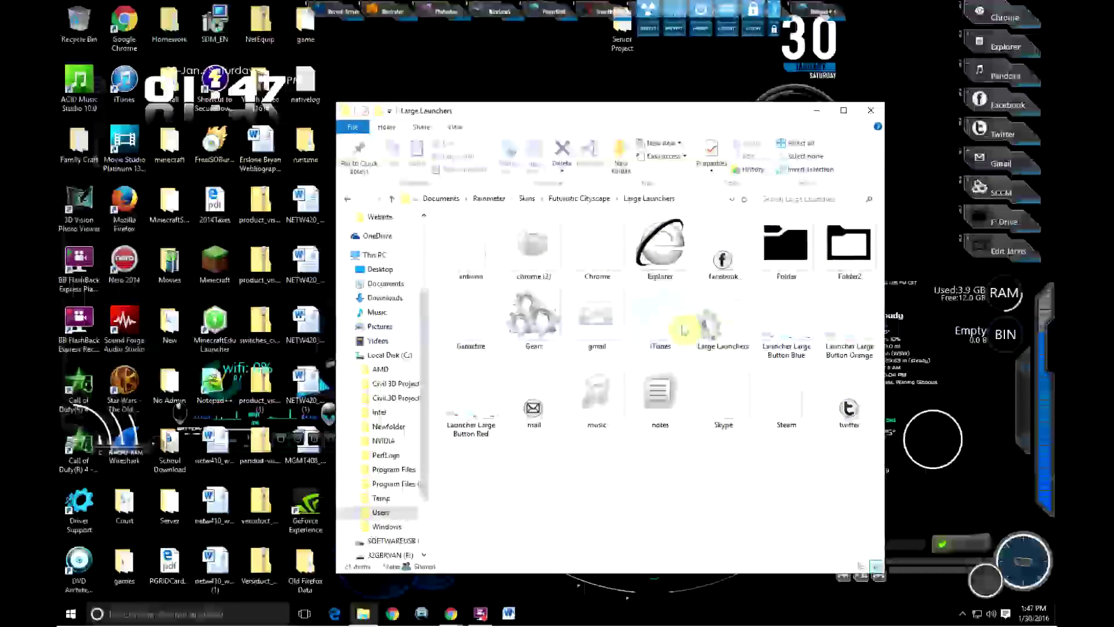
{"action": "right_click", "coordinate": [719, 329]}
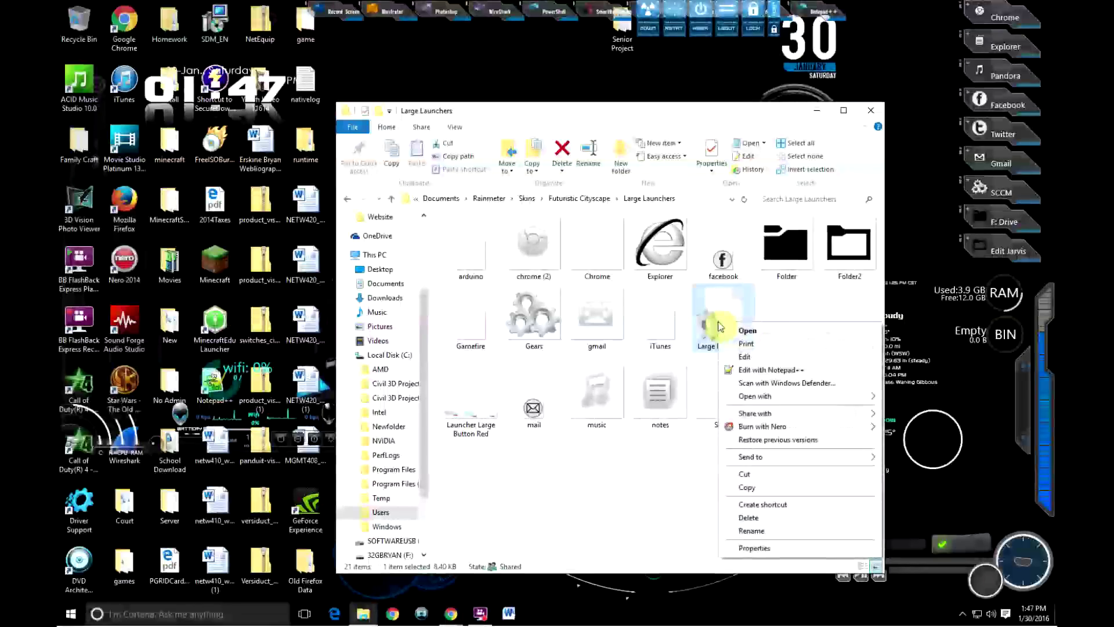
{"action": "left_click", "coordinate": [745, 358]}
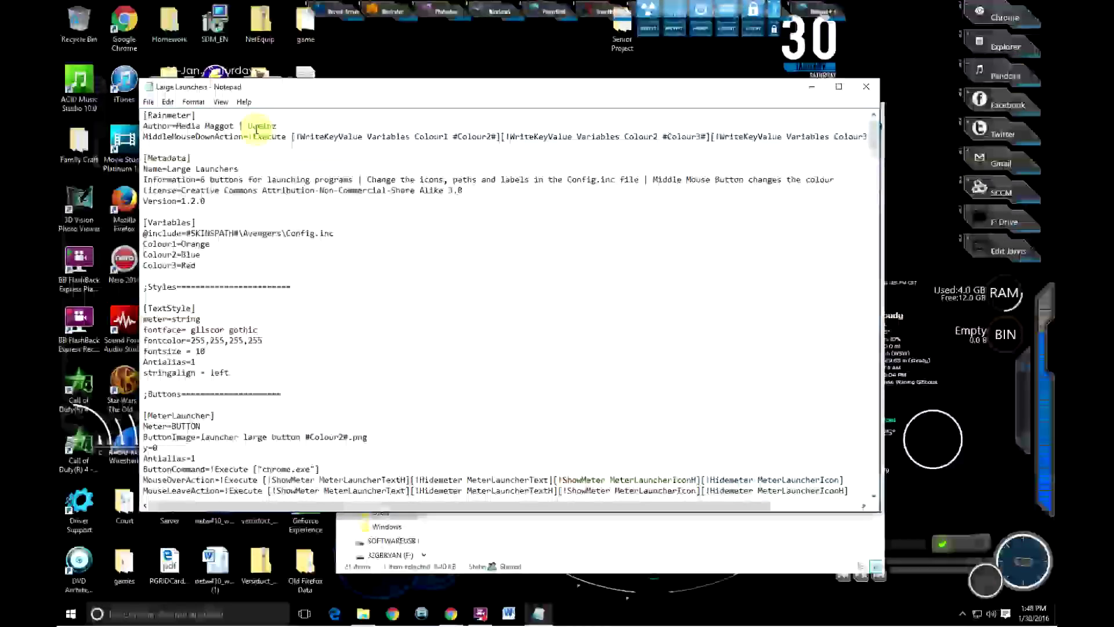
Append _000 to the user folder name in the MeterLauncher9 ButtonCommand path to the Rainmeter Skins folder
{"action": "scroll", "coordinate": [311, 288], "scroll_direction": "down", "scroll_amount": 3}
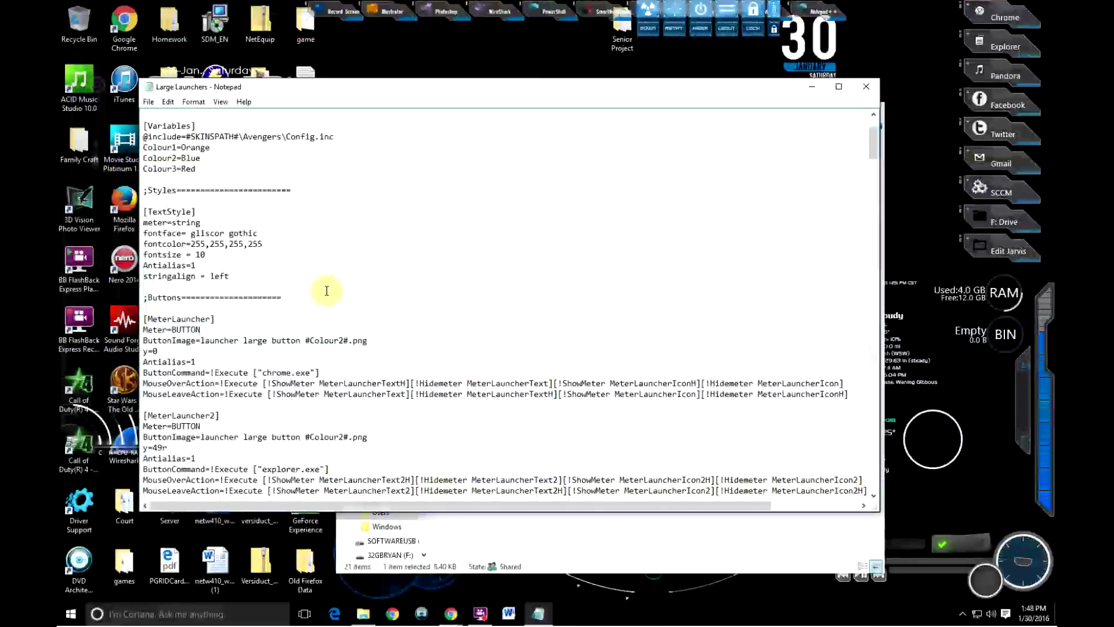
{"action": "scroll", "coordinate": [311, 238], "scroll_direction": "down", "scroll_amount": 3}
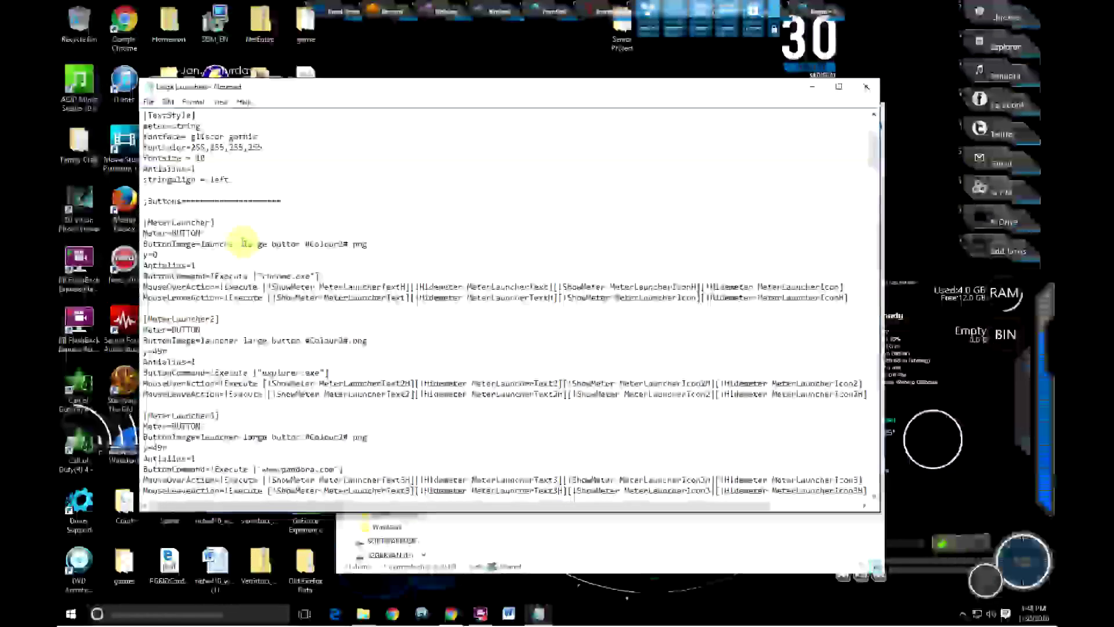
{"action": "scroll", "coordinate": [242, 239], "scroll_direction": "down", "scroll_amount": 2}
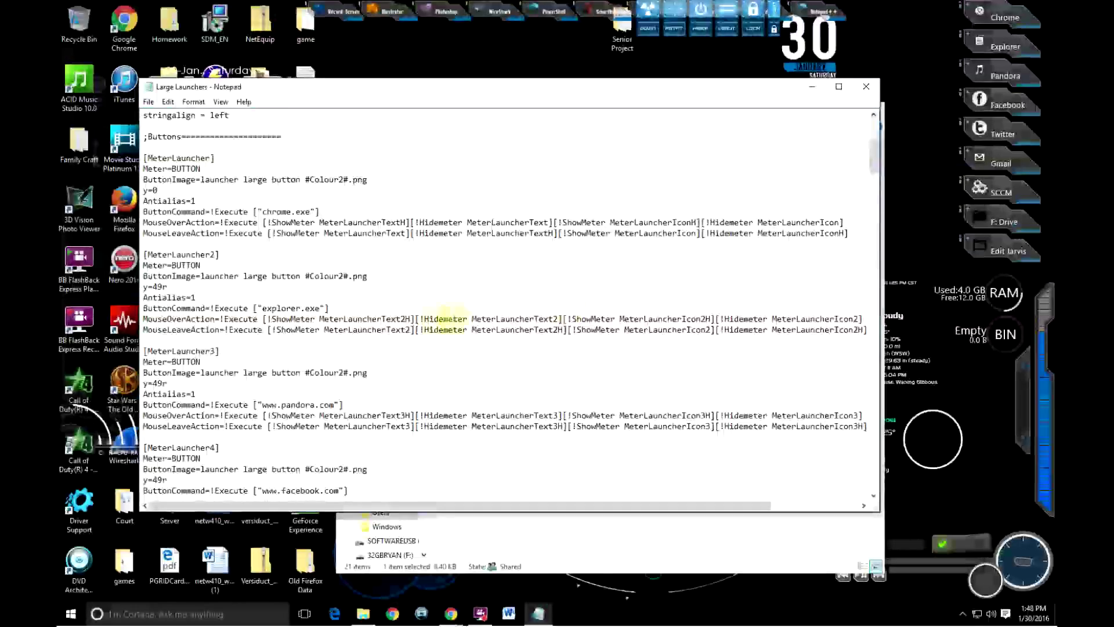
{"action": "scroll", "coordinate": [444, 319], "scroll_direction": "down", "scroll_amount": 8}
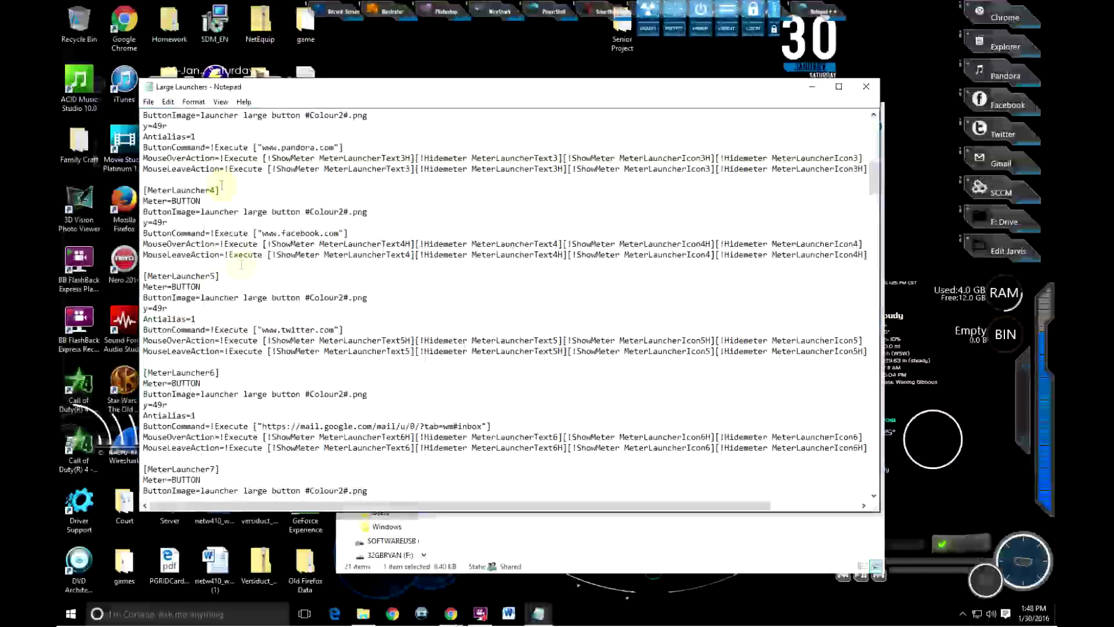
{"action": "scroll", "coordinate": [242, 265], "scroll_direction": "down", "scroll_amount": 7}
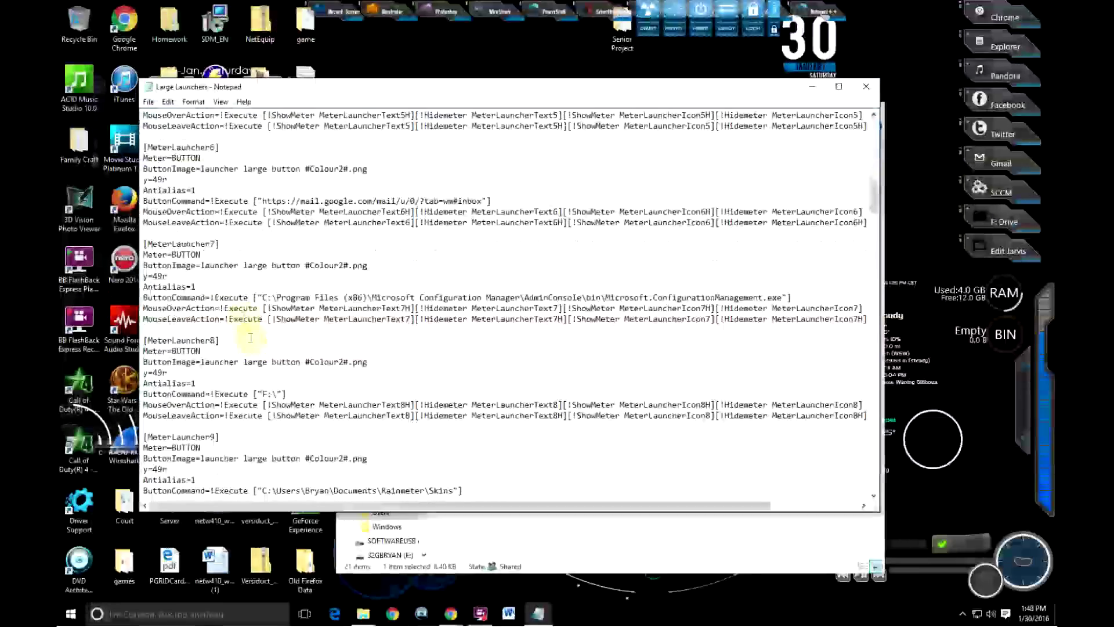
{"action": "scroll", "coordinate": [226, 361], "scroll_direction": "down", "scroll_amount": 2}
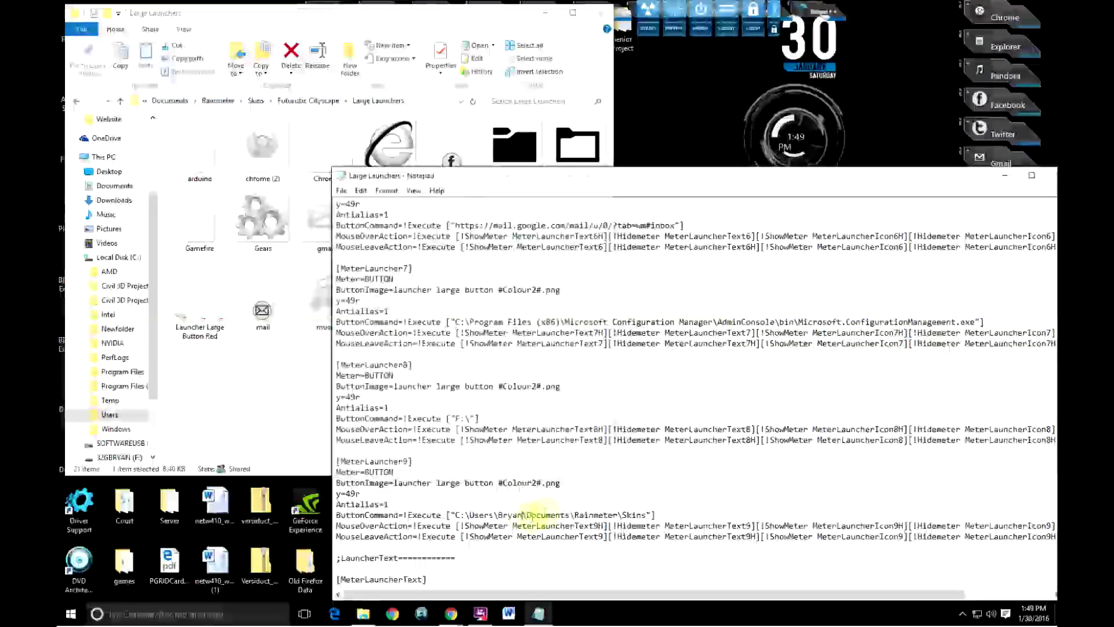
{"action": "type", "text": "_000"}
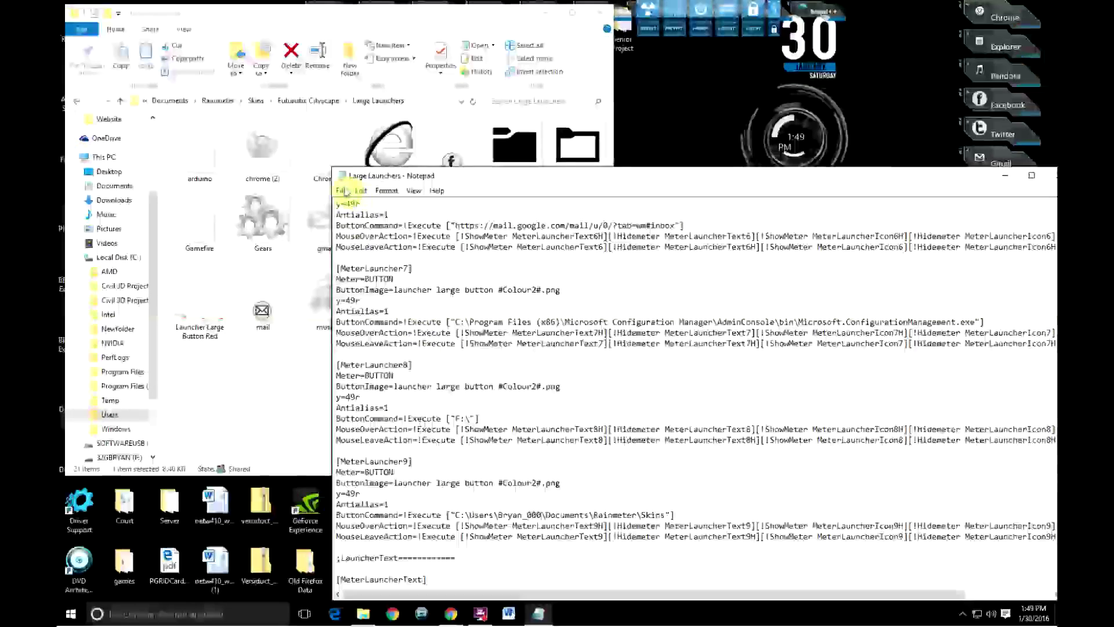
Examine the LauncherText entries, including their hidden H variants, to see which label each launcher button uses
{"action": "scroll", "coordinate": [558, 347], "scroll_direction": "down", "scroll_amount": 1}
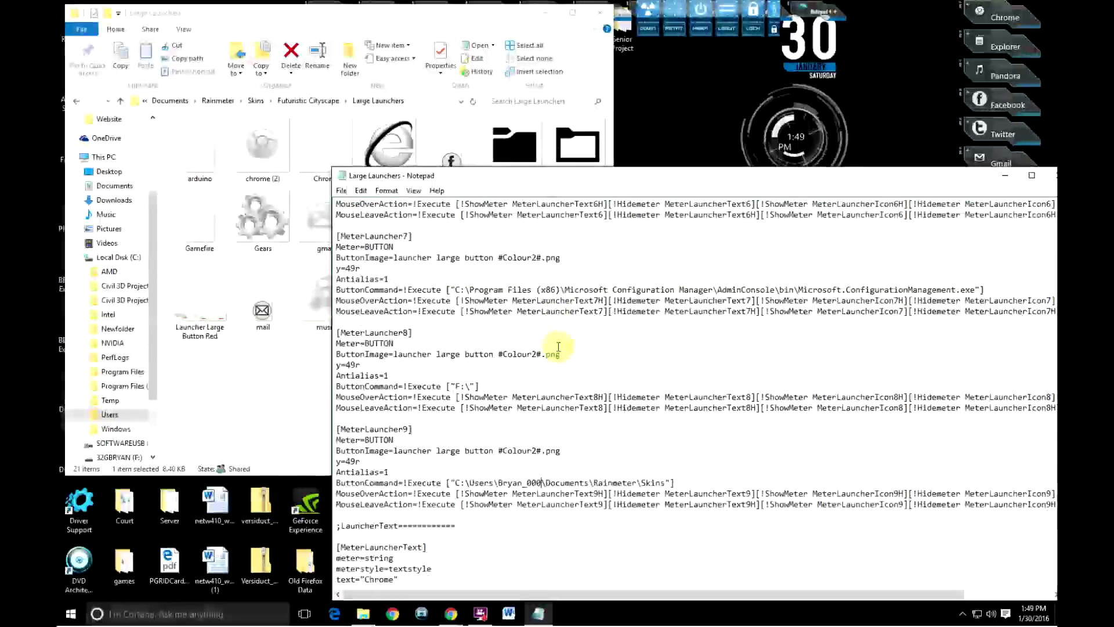
{"action": "scroll", "coordinate": [558, 347], "scroll_direction": "down", "scroll_amount": 1}
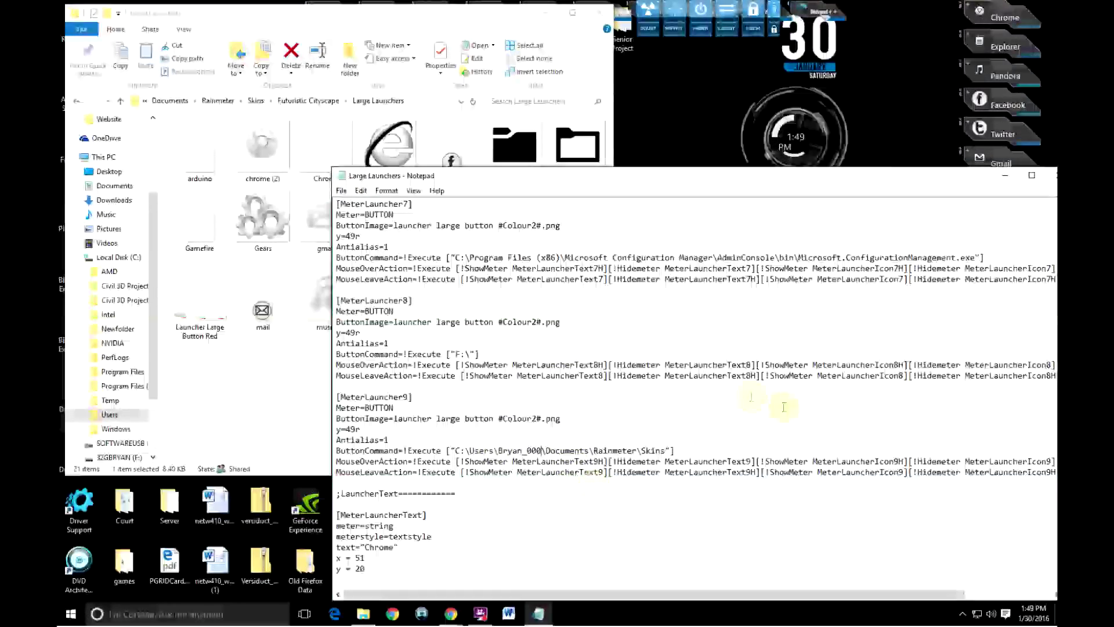
{"action": "scroll", "coordinate": [553, 432], "scroll_direction": "down", "scroll_amount": 5}
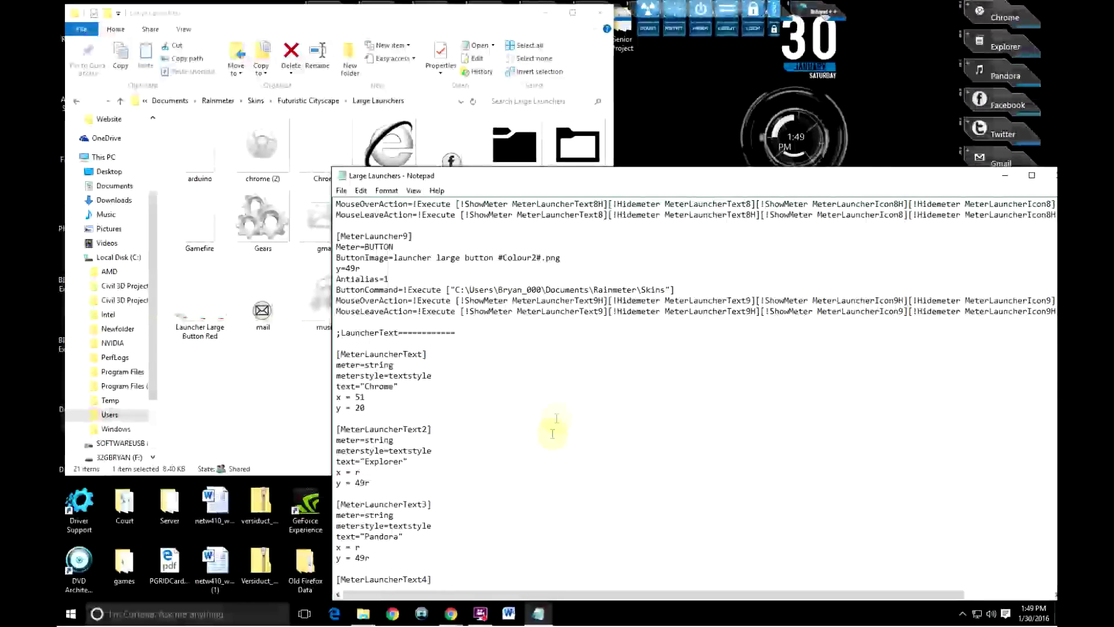
{"action": "scroll", "coordinate": [443, 371], "scroll_direction": "down", "scroll_amount": 2}
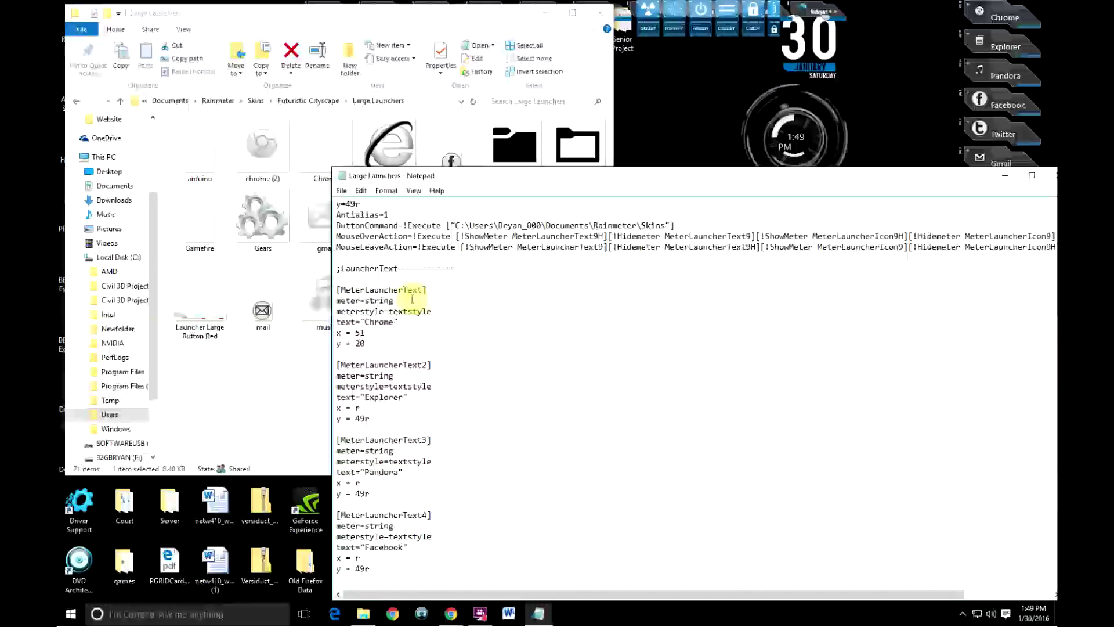
{"action": "scroll", "coordinate": [415, 345], "scroll_direction": "down", "scroll_amount": 4}
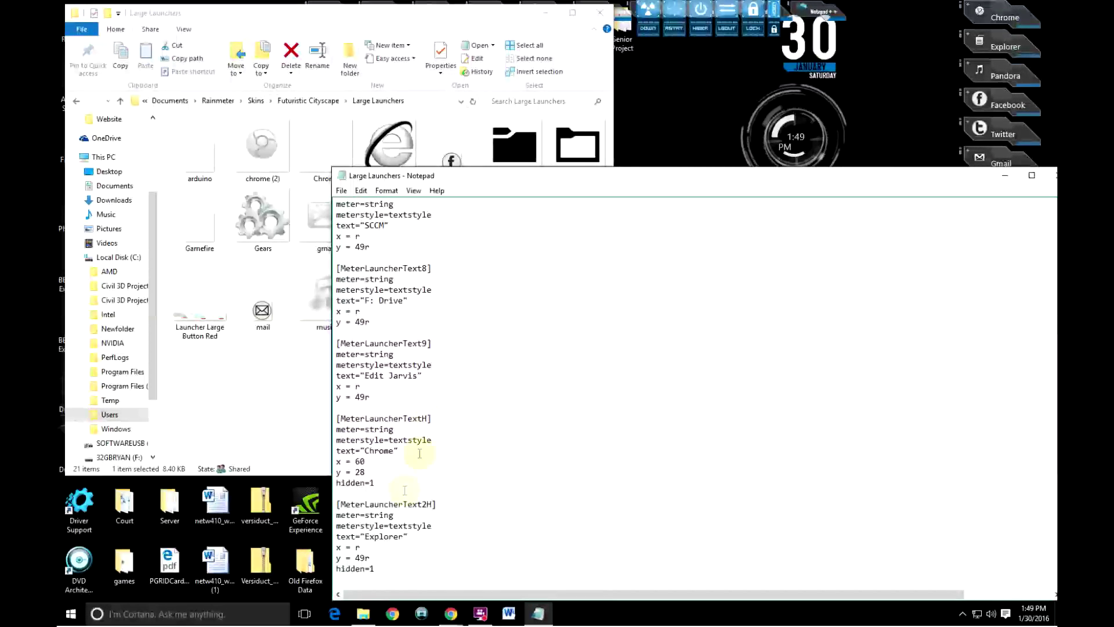
{"action": "scroll", "coordinate": [403, 510], "scroll_direction": "down", "scroll_amount": 3}
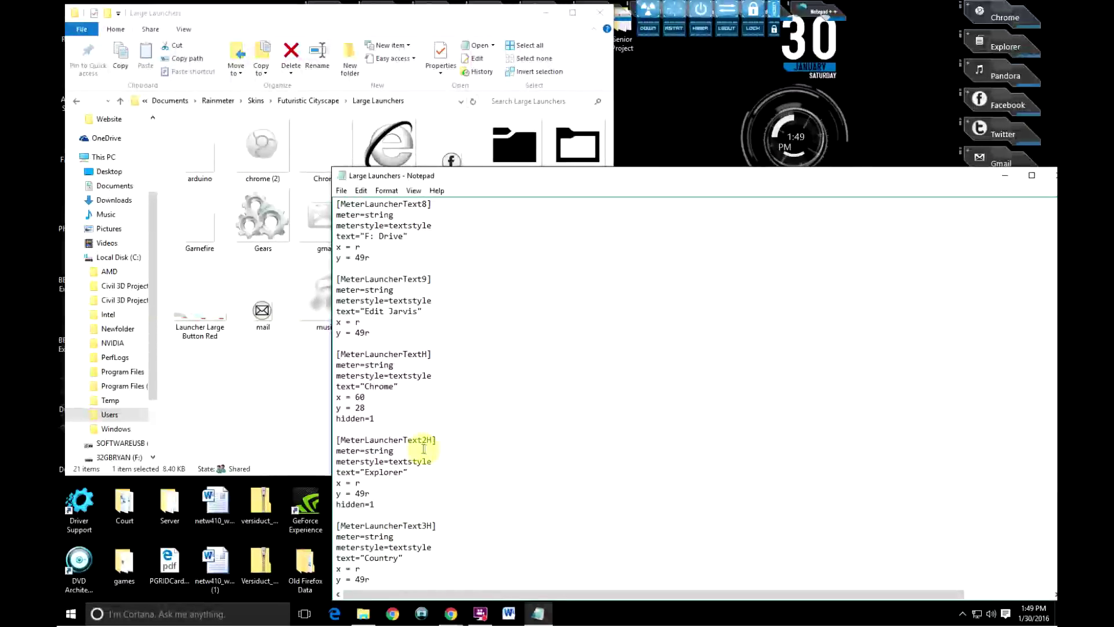
{"action": "scroll", "coordinate": [428, 466], "scroll_direction": "down", "scroll_amount": 8}
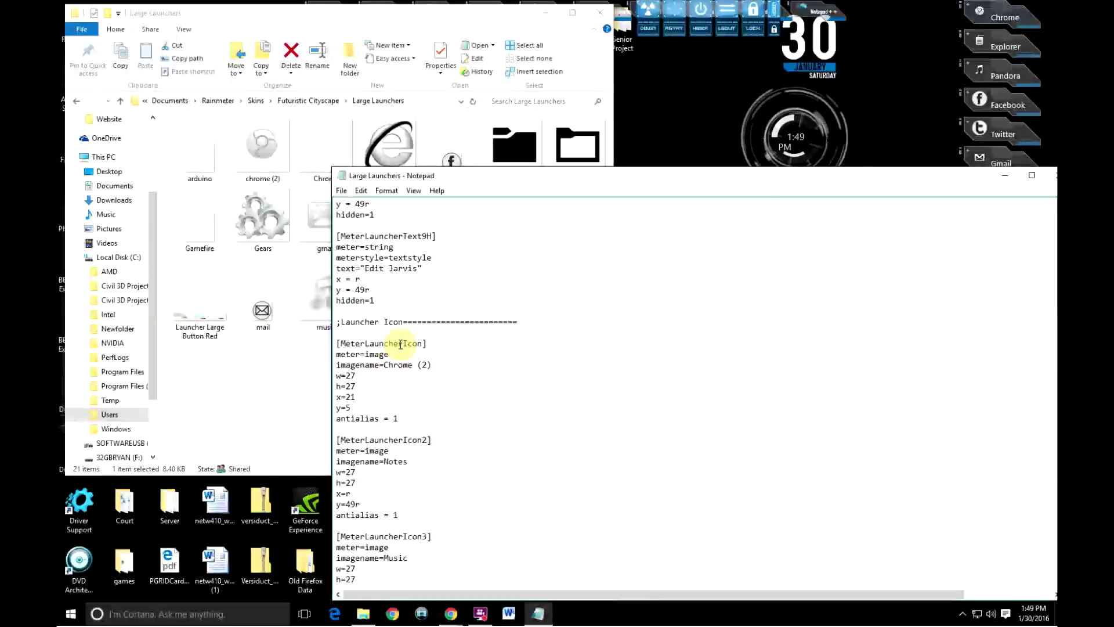
Examine the MeterLauncherIcon entries and their H variants to see which image name each launcher button uses
{"action": "scroll", "coordinate": [418, 374], "scroll_direction": "down", "scroll_amount": 7}
{"action": "scroll", "coordinate": [419, 392], "scroll_direction": "down", "scroll_amount": 12}
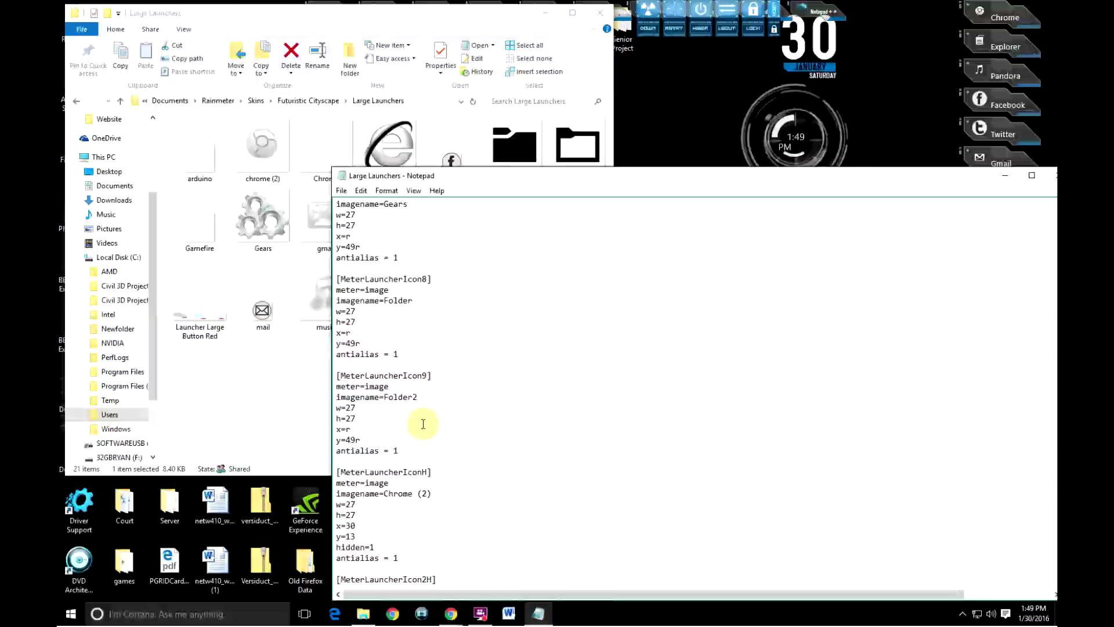
{"action": "scroll", "coordinate": [425, 383], "scroll_direction": "down", "scroll_amount": 2}
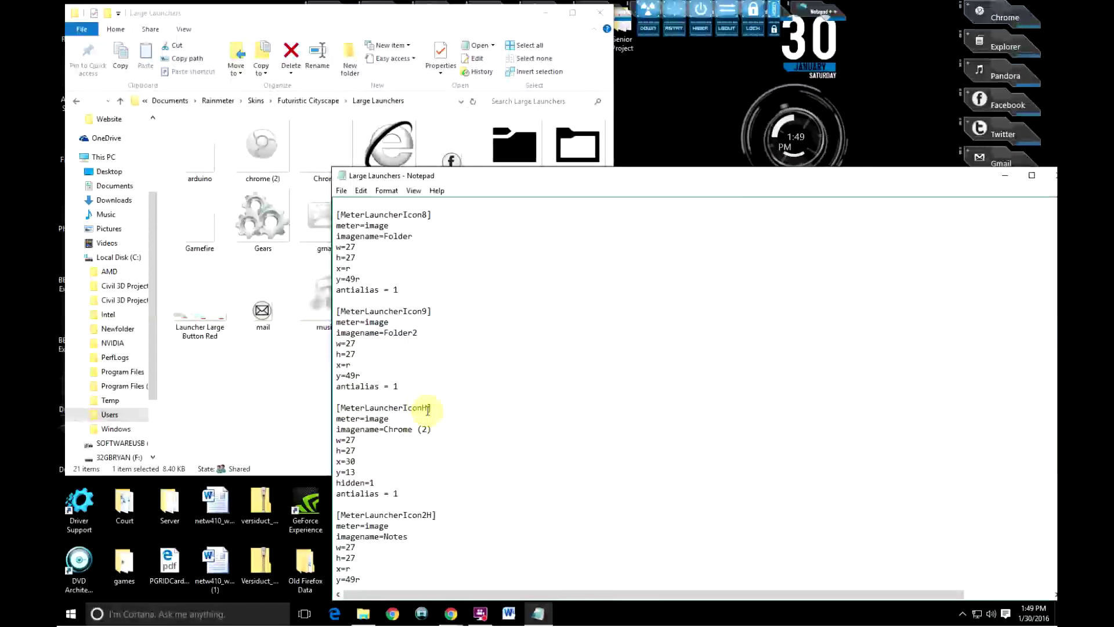
{"action": "scroll", "coordinate": [423, 513], "scroll_direction": "down", "scroll_amount": 6}
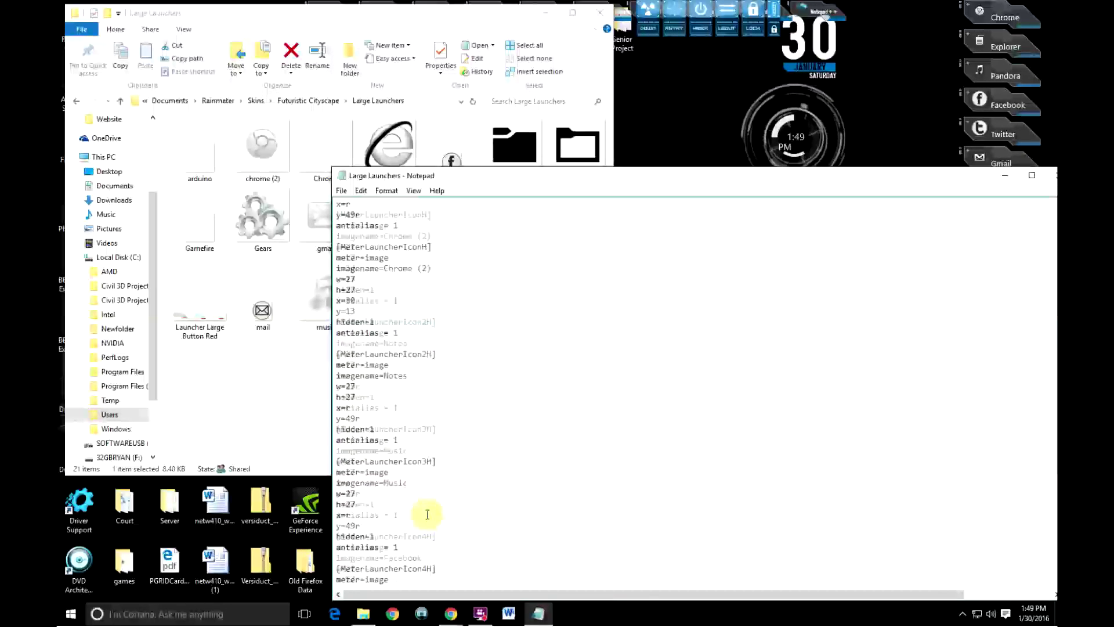
{"action": "left_click_drag", "start_coordinate": [796, 181], "coordinate": [591, 53]}
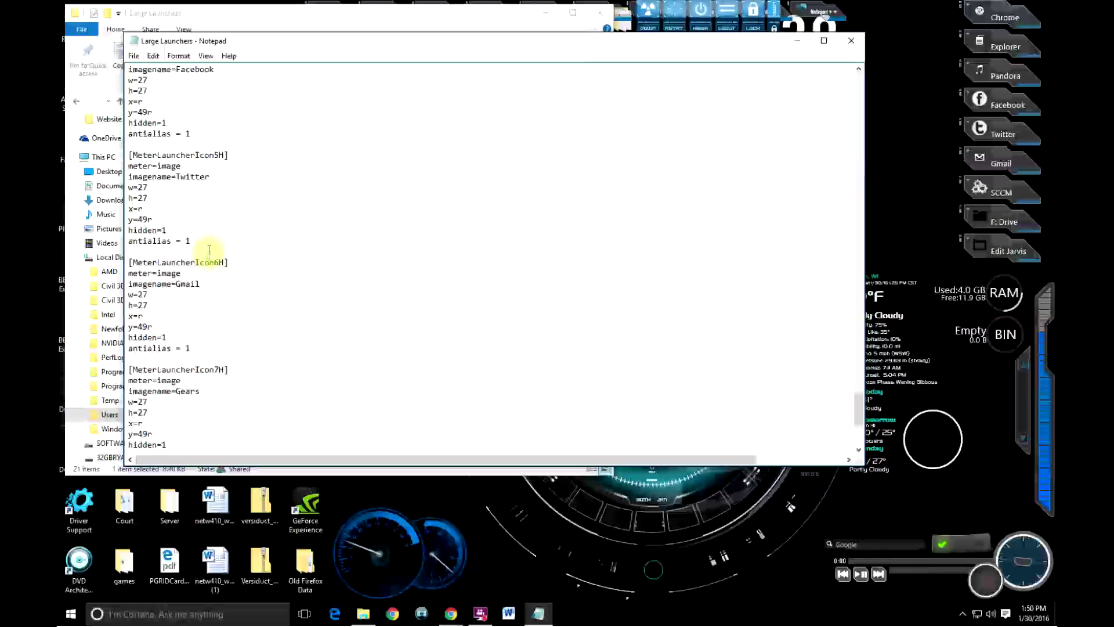
{"action": "scroll", "coordinate": [224, 219], "scroll_direction": "up", "scroll_amount": 8}
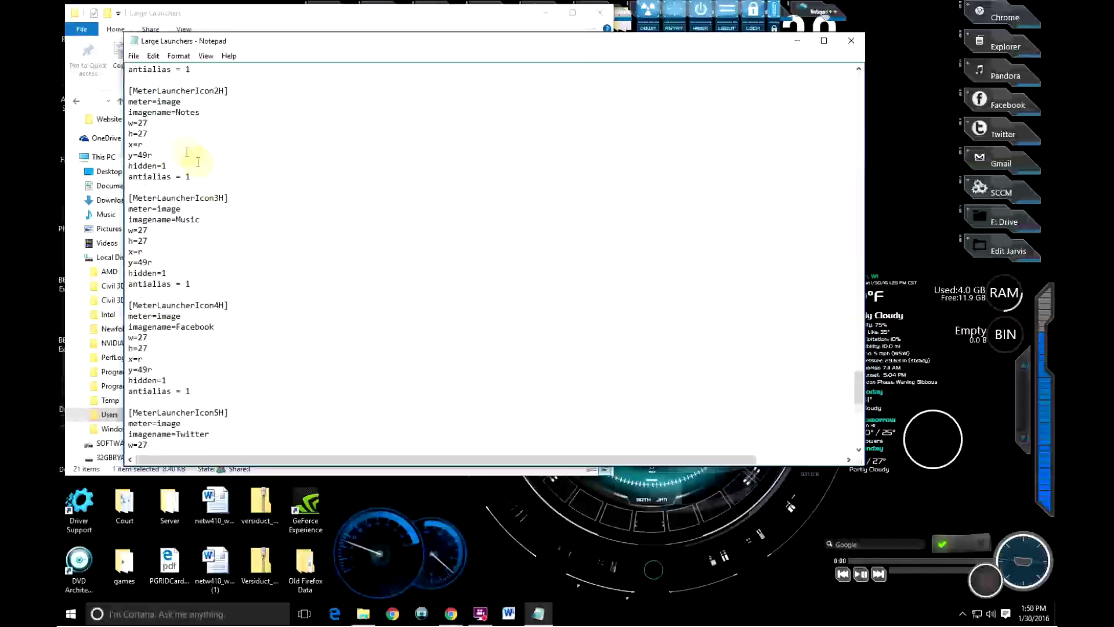
{"action": "scroll", "coordinate": [259, 239], "scroll_direction": "up", "scroll_amount": 9}
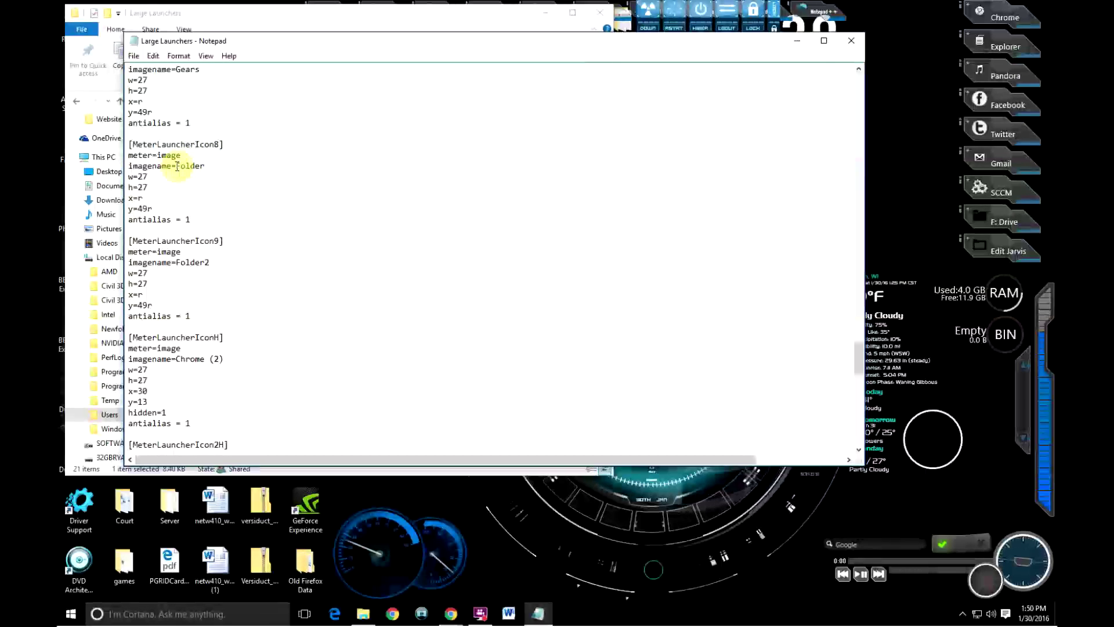
{"action": "scroll", "coordinate": [287, 280], "scroll_direction": "down", "scroll_amount": 20}
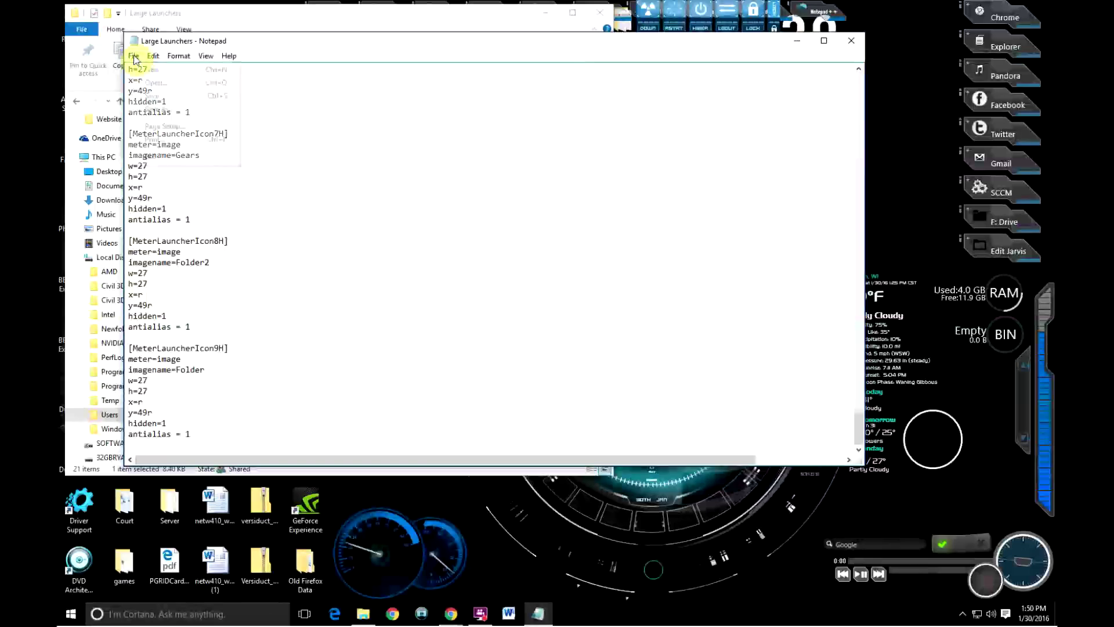
Save the edited file as type All Files, overwriting the existing Large Launchers configuration file
{"action": "left_click", "coordinate": [156, 109]}
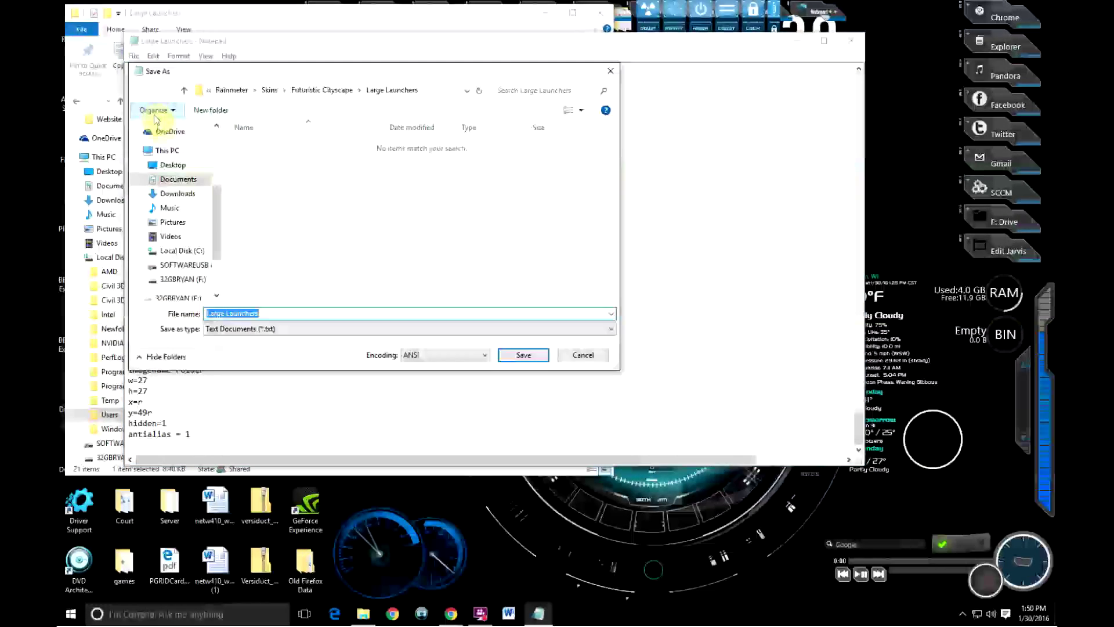
{"action": "left_click", "coordinate": [291, 329]}
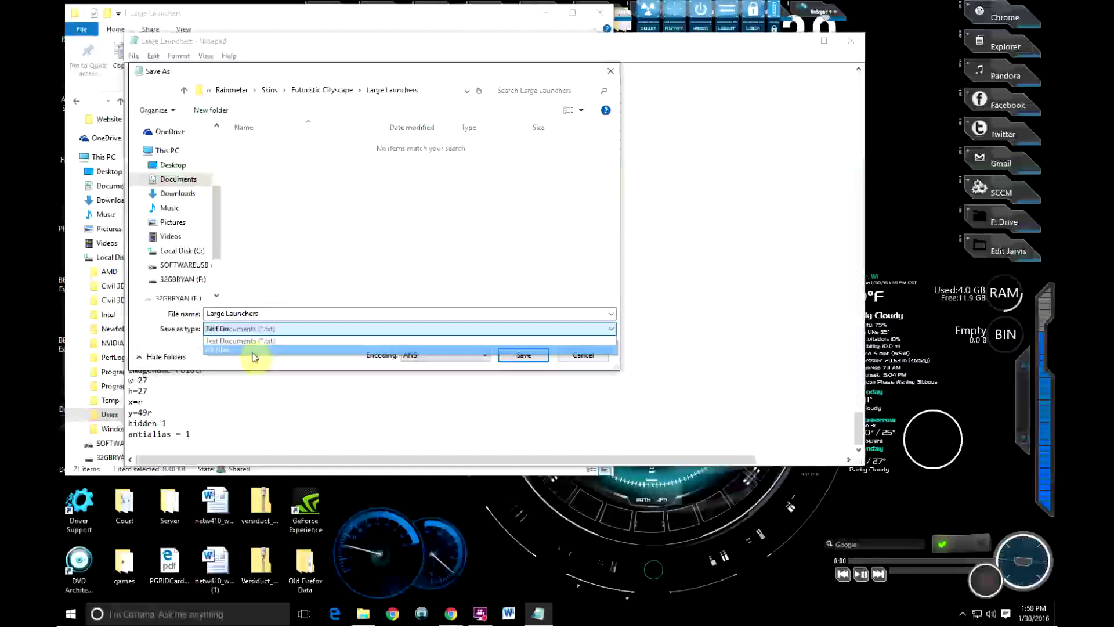
{"action": "left_click", "coordinate": [256, 351]}
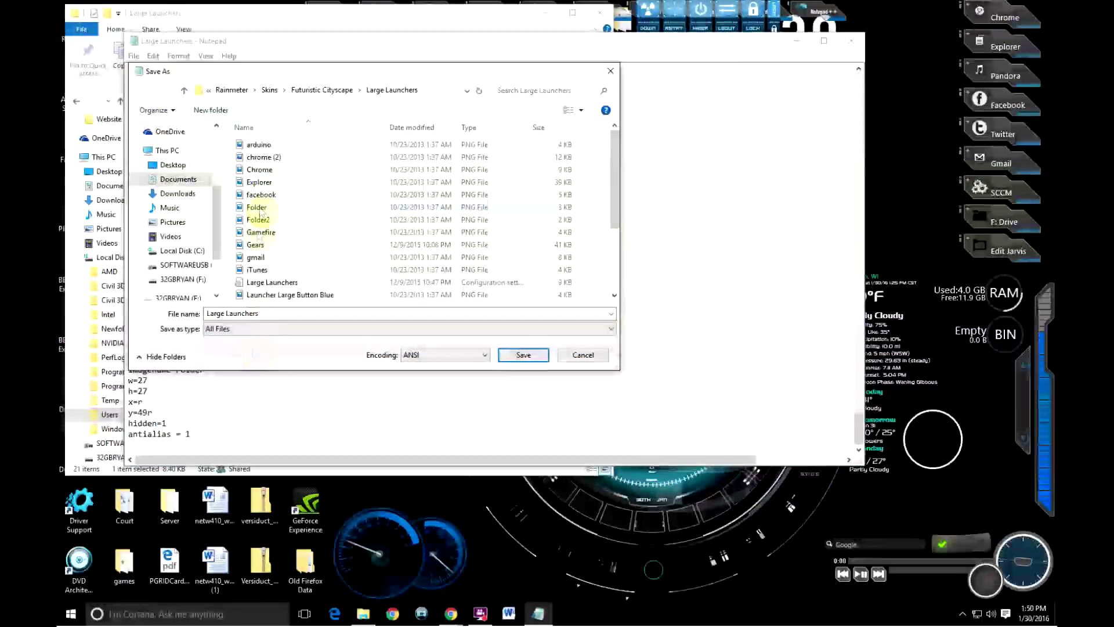
{"action": "left_click", "coordinate": [260, 284]}
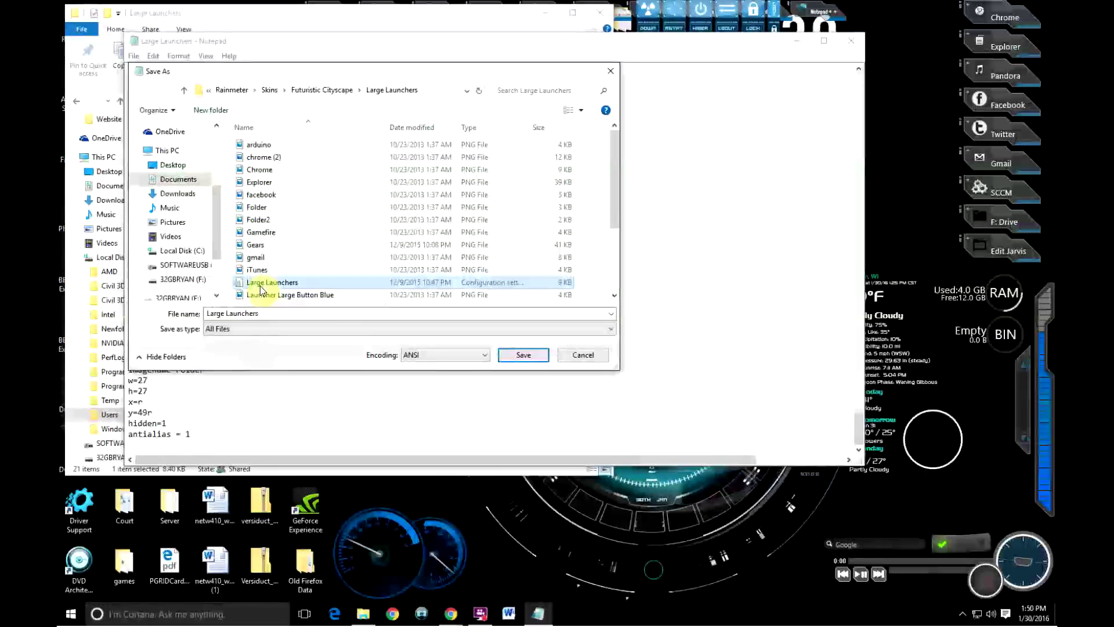
{"action": "left_click", "coordinate": [523, 355]}
{"action": "left_click", "coordinate": [586, 306]}
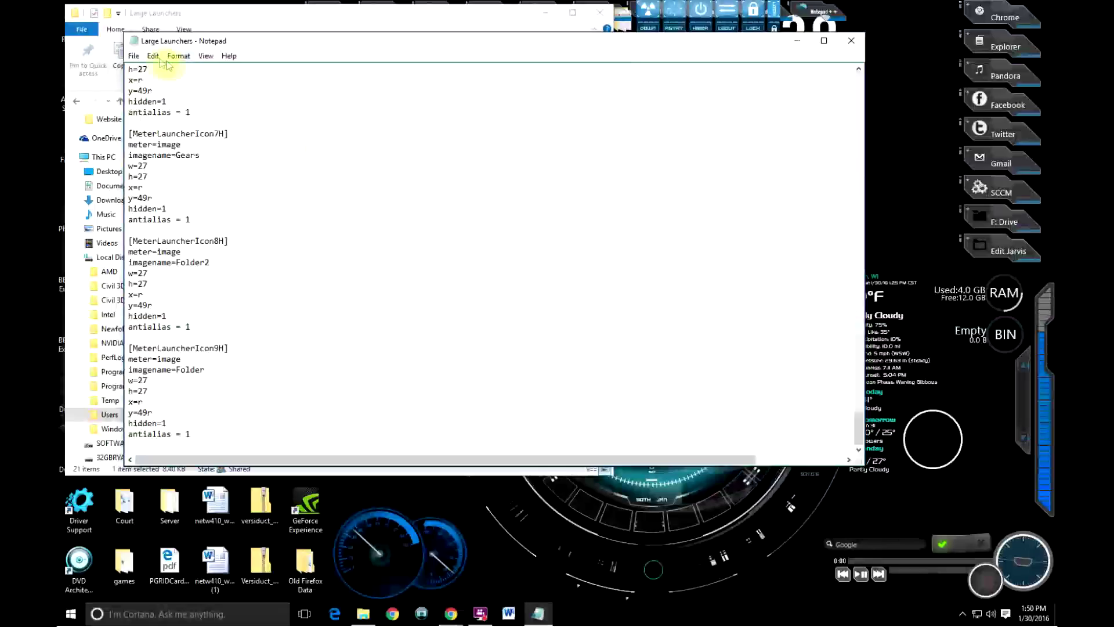
Close the edited configuration file and its folder, and refresh the large launcher skin on the desktop
{"action": "left_click", "coordinate": [851, 40]}
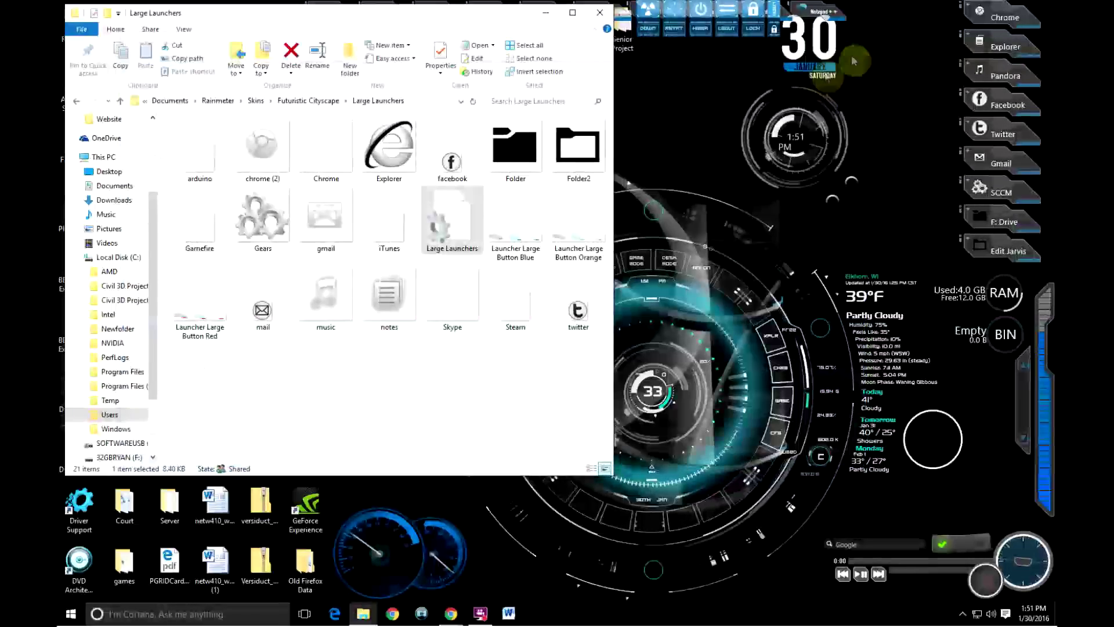
{"action": "left_click", "coordinate": [600, 12]}
{"action": "right_click", "coordinate": [1003, 193]}
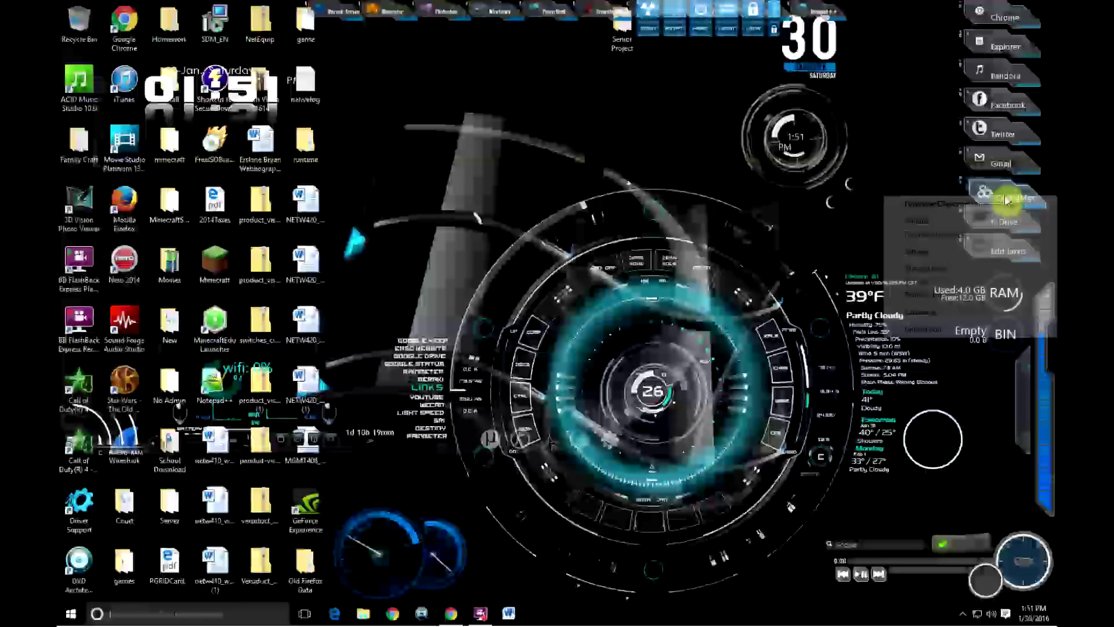
{"action": "left_click", "coordinate": [923, 295]}
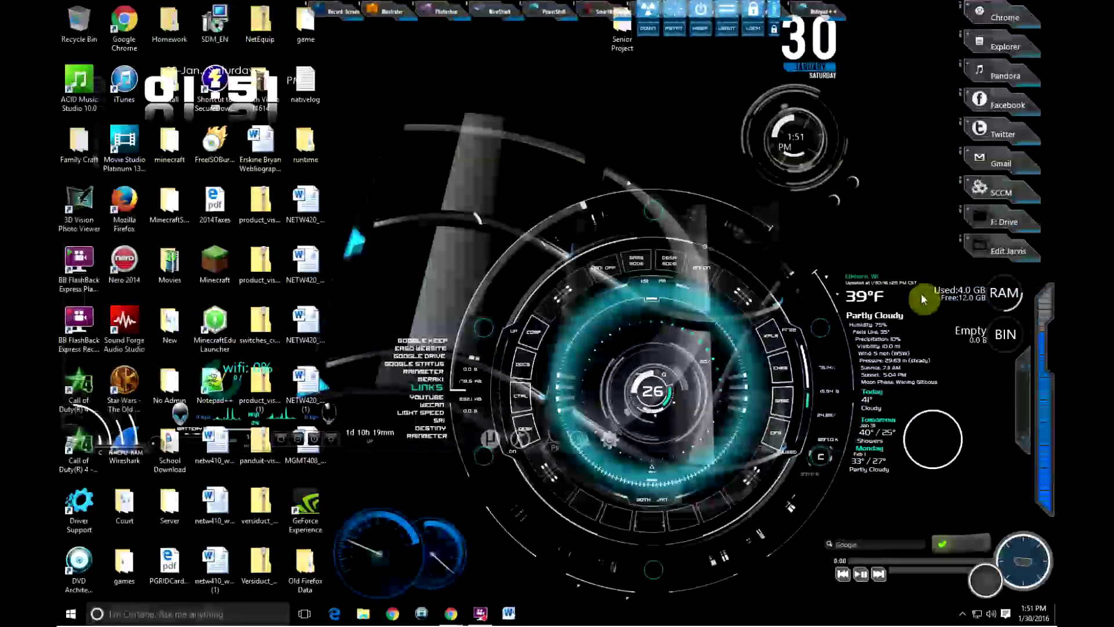
Open the Rainmeter Skins folder through the Edit Jarvis launcher and reposition its window on the desktop
{"action": "left_click", "coordinate": [1007, 250]}
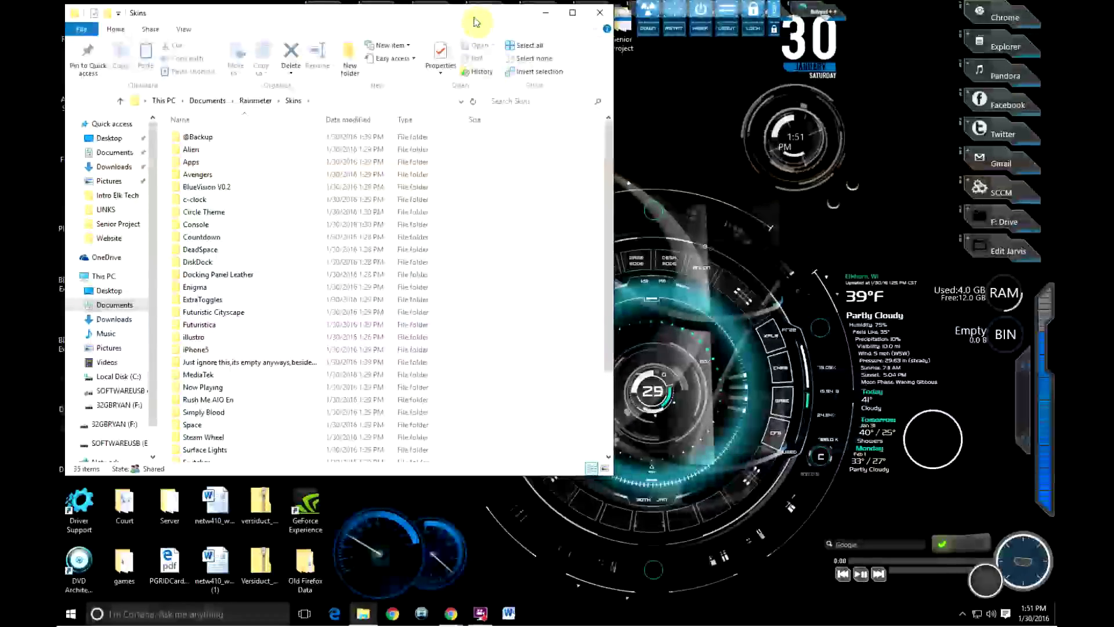
{"action": "left_click_drag", "start_coordinate": [473, 22], "coordinate": [552, 126]}
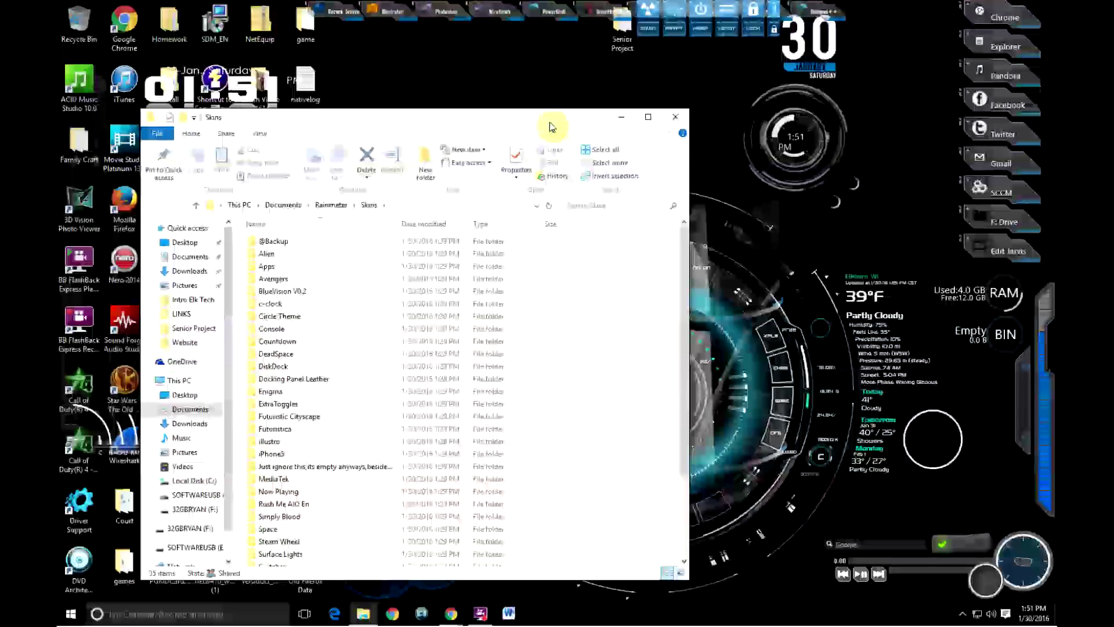
{"action": "left_click_drag", "start_coordinate": [551, 127], "coordinate": [525, 23]}
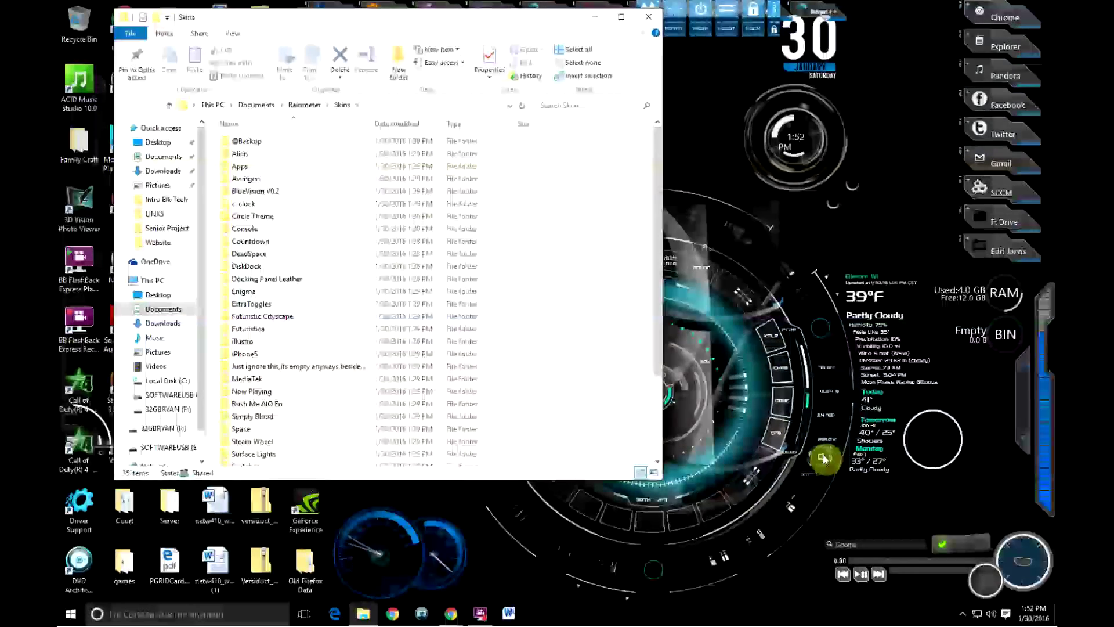
{"action": "left_click_drag", "start_coordinate": [572, 26], "coordinate": [352, 6]}
{"action": "left_click_drag", "start_coordinate": [381, 92], "coordinate": [1057, 106]}
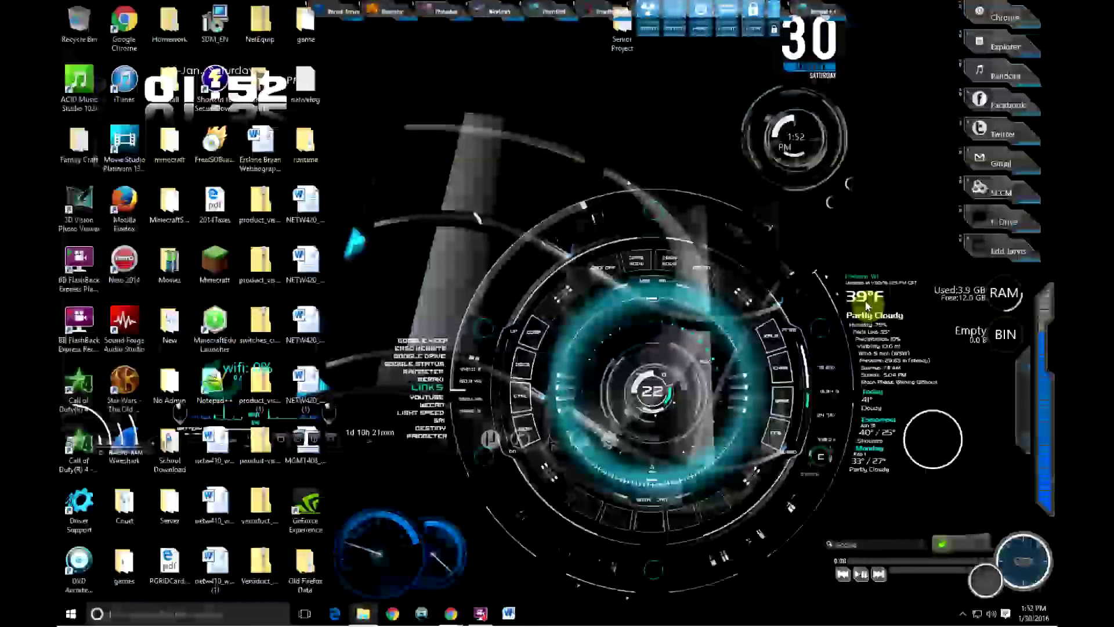
Check the weather skin's config path, and open VClouds Weather - 3Days modified from TECH-A\WEATHER for editing
{"action": "right_click", "coordinate": [866, 304]}
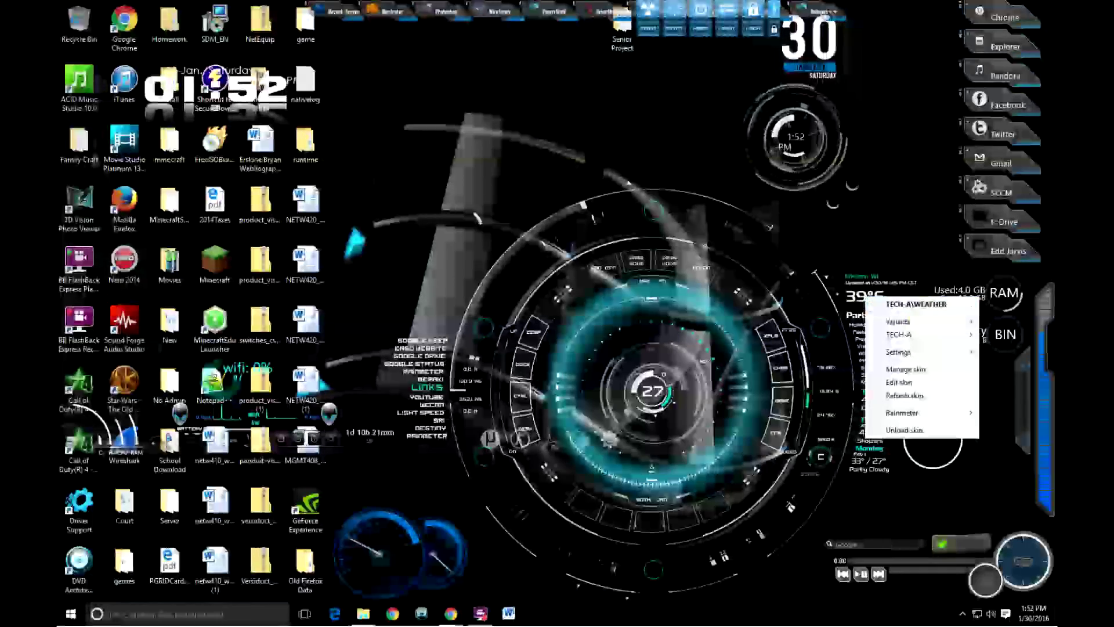
{"action": "left_click", "coordinate": [921, 307]}
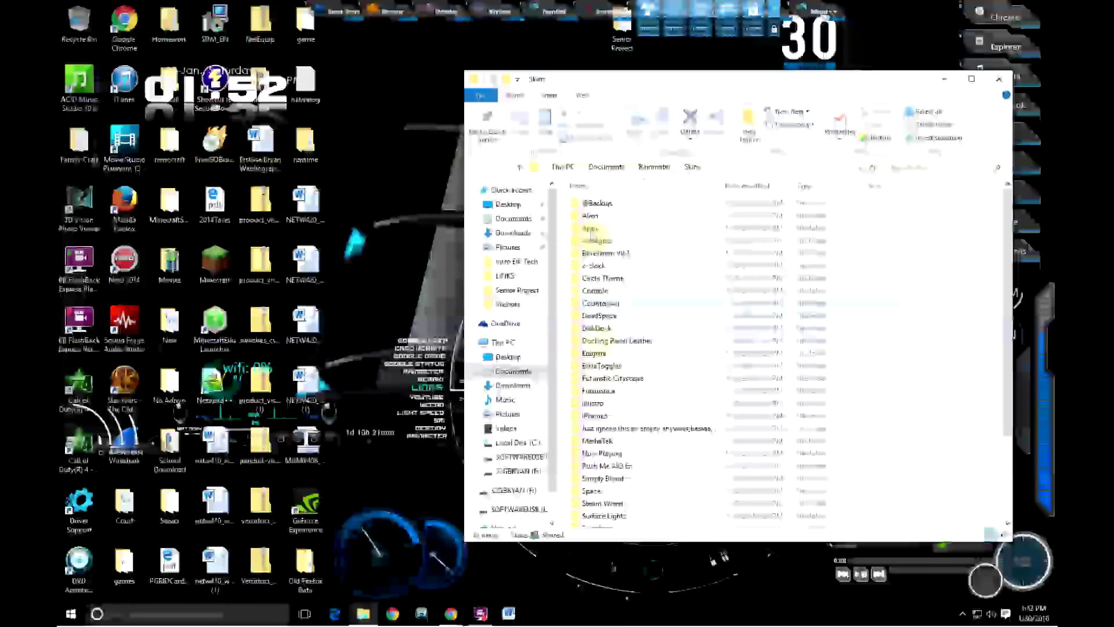
{"action": "scroll", "coordinate": [606, 479], "scroll_direction": "down", "scroll_amount": 3}
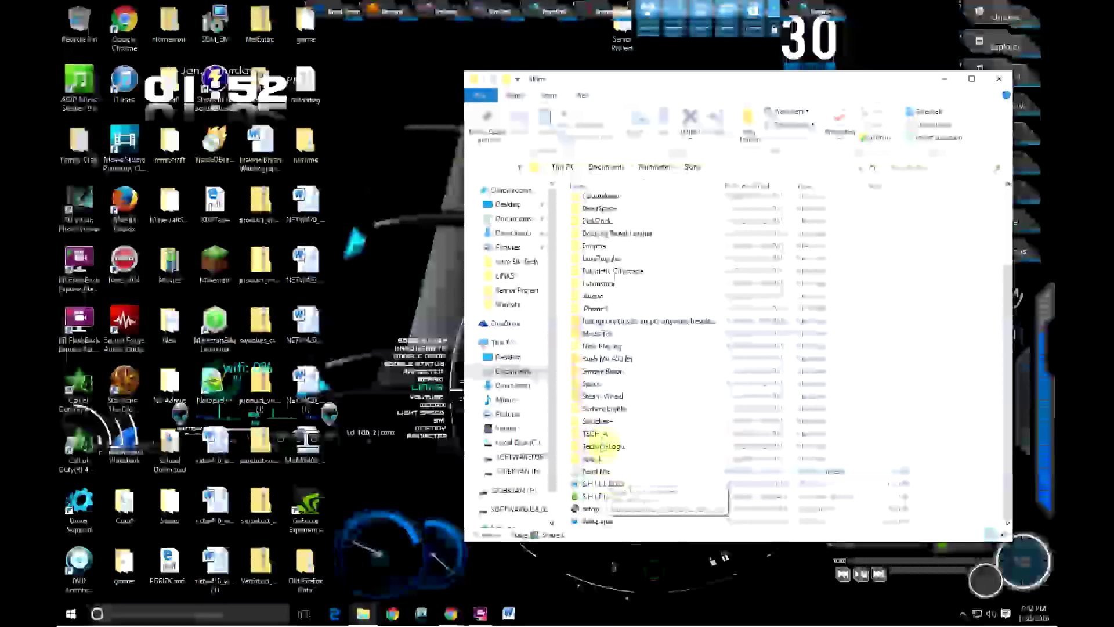
{"action": "double_click", "coordinate": [599, 435]}
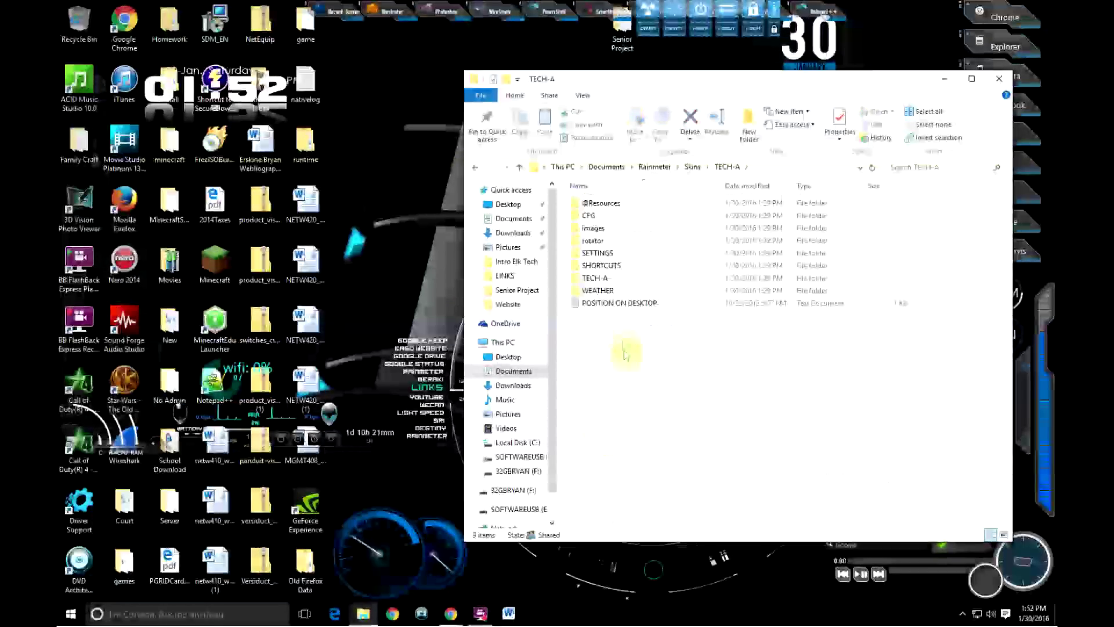
{"action": "double_click", "coordinate": [598, 291]}
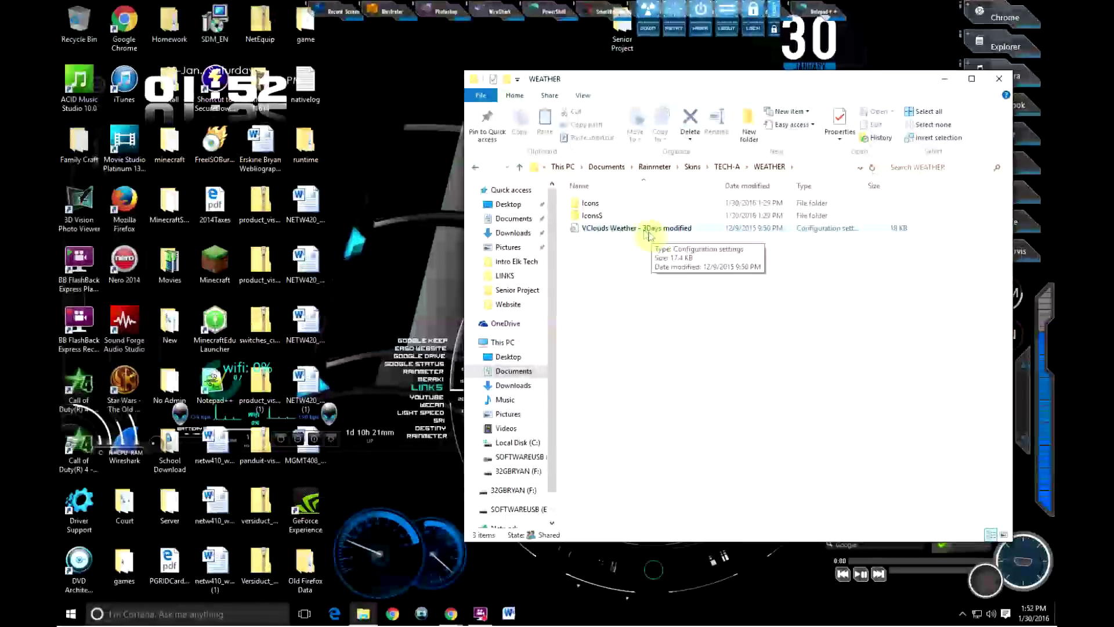
{"action": "right_click", "coordinate": [595, 231]}
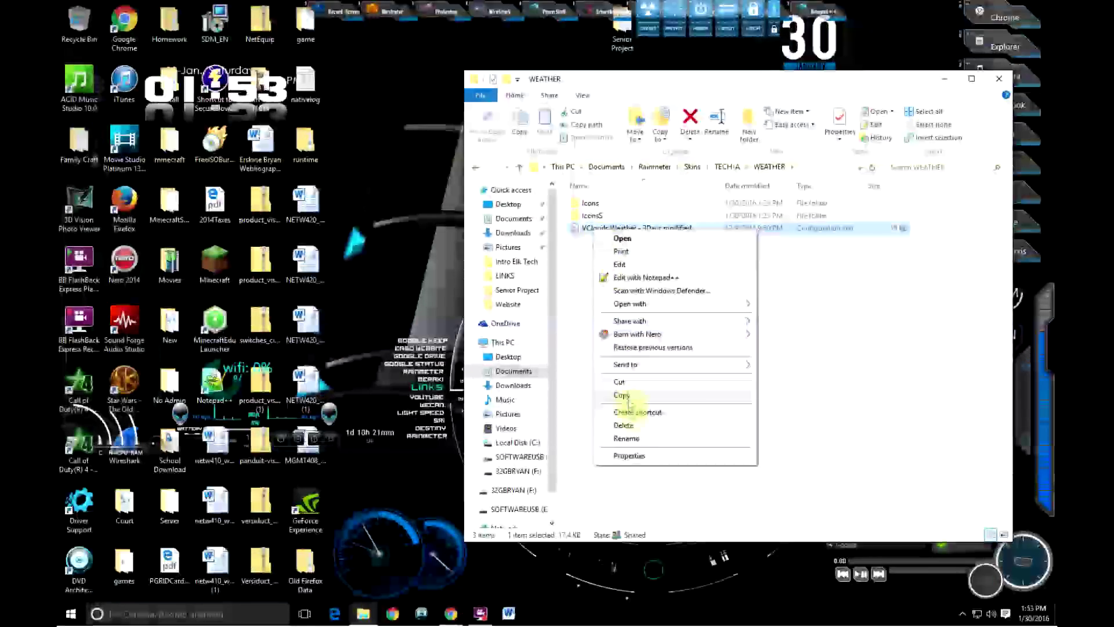
{"action": "left_click", "coordinate": [622, 265]}
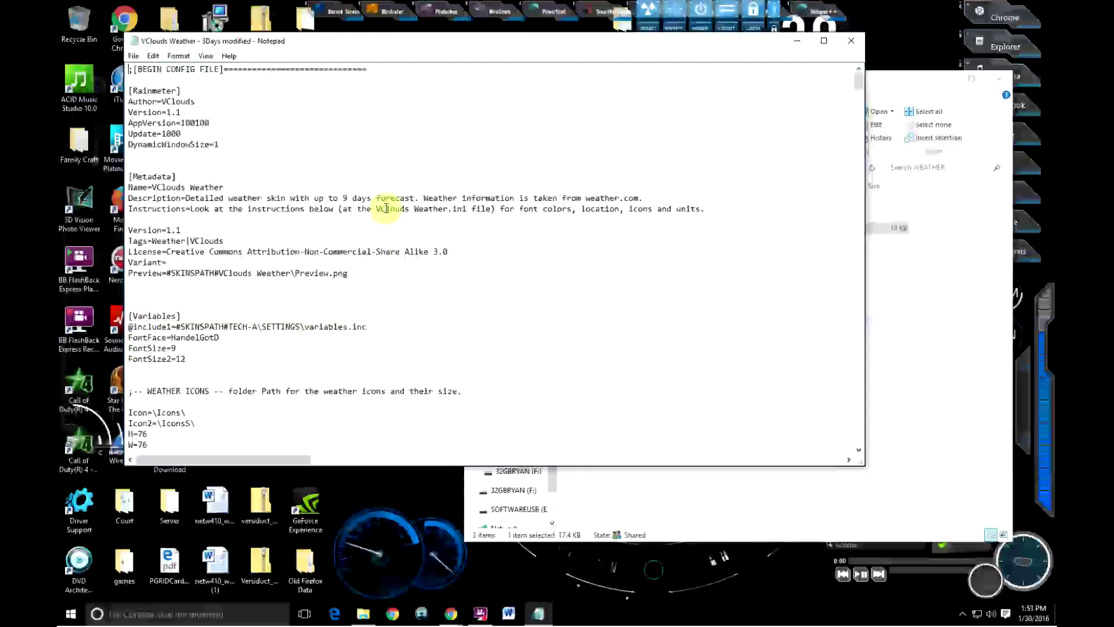
Examine the weather file's Location, Unit and LOC_URL settings and its measure sections, and close the file and folder
{"action": "scroll", "coordinate": [427, 284], "scroll_direction": "down", "scroll_amount": 5}
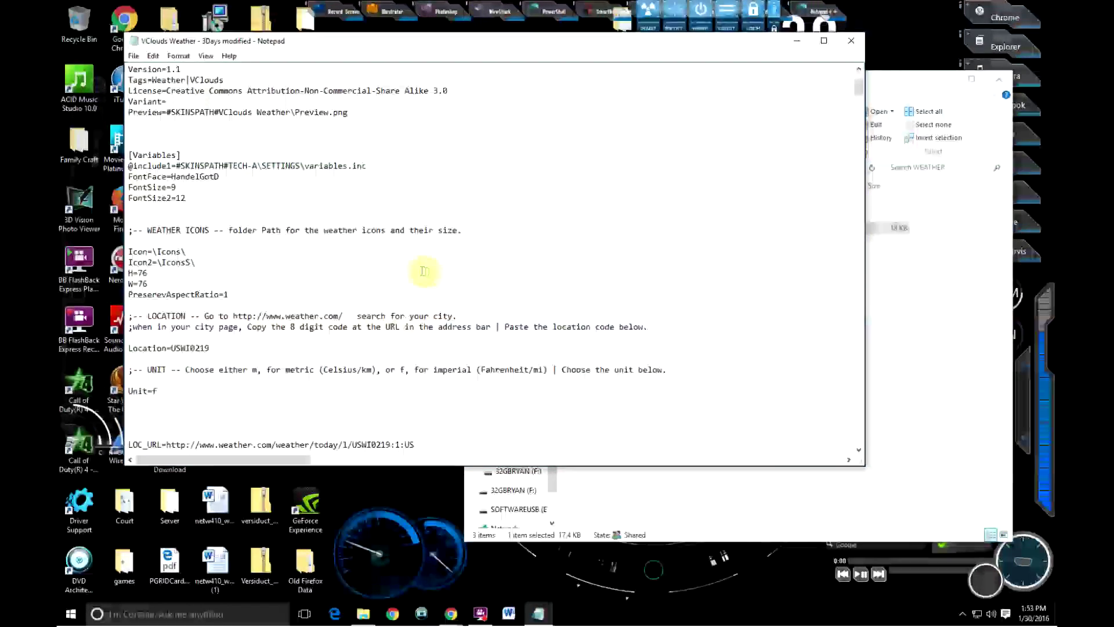
{"action": "scroll", "coordinate": [424, 271], "scroll_direction": "down", "scroll_amount": 1}
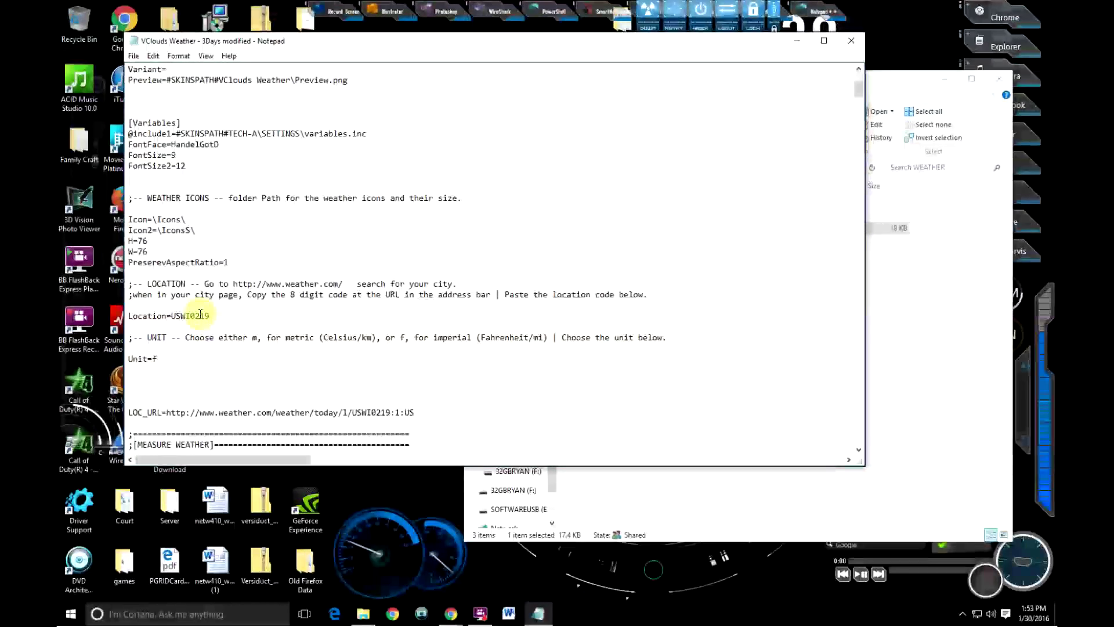
{"action": "scroll", "coordinate": [203, 312], "scroll_direction": "down", "scroll_amount": 6}
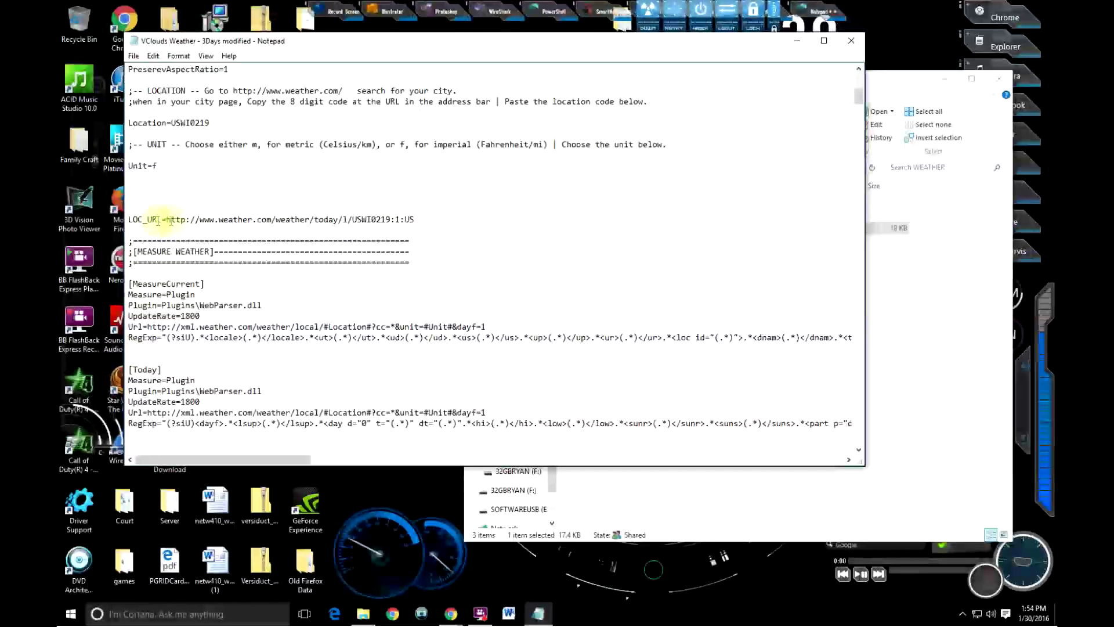
{"action": "scroll", "coordinate": [443, 228], "scroll_direction": "down", "scroll_amount": 4}
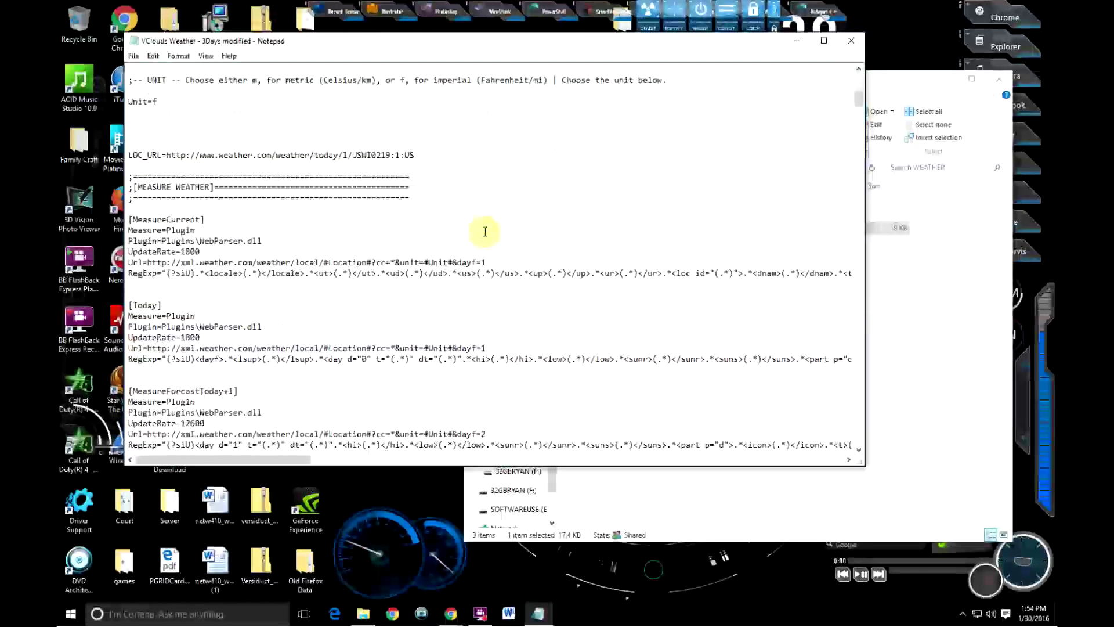
{"action": "scroll", "coordinate": [477, 228], "scroll_direction": "down", "scroll_amount": 3}
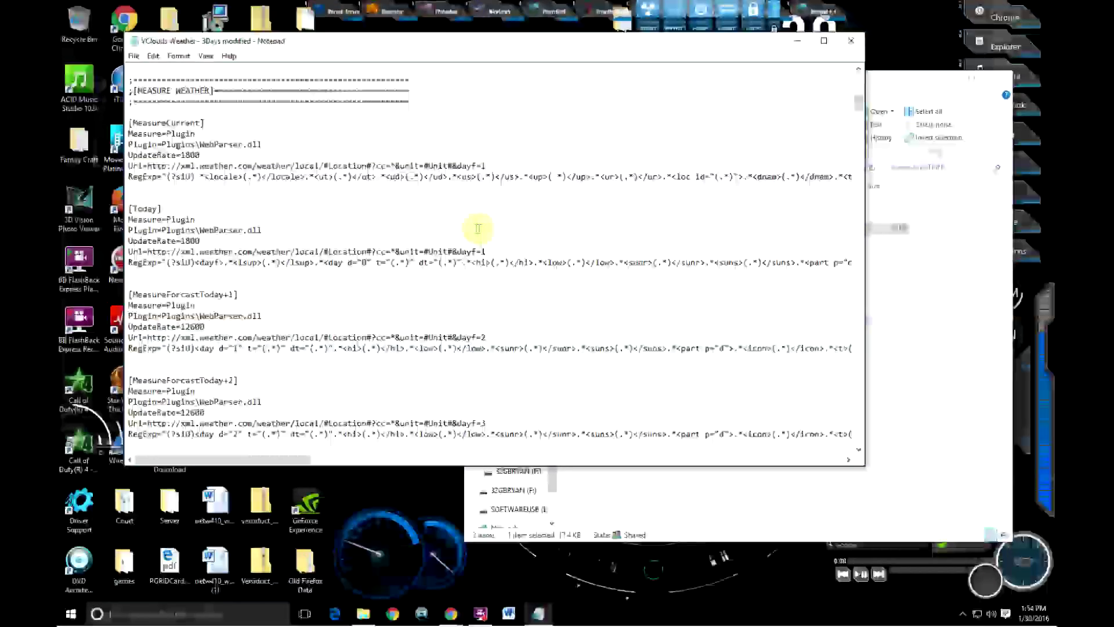
{"action": "scroll", "coordinate": [296, 222], "scroll_direction": "down", "scroll_amount": 10}
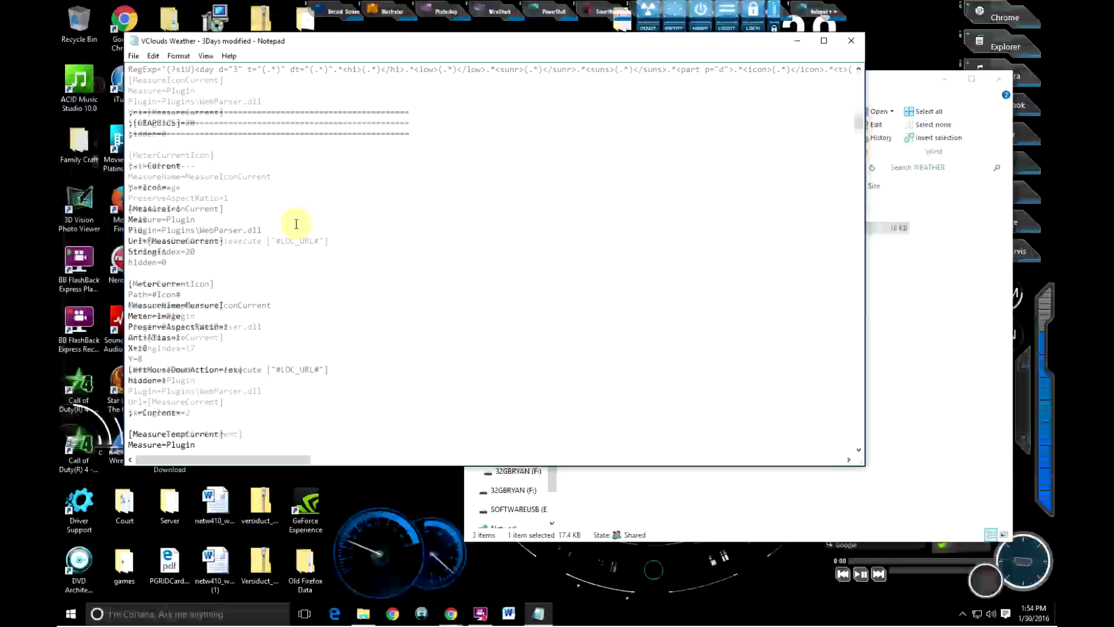
{"action": "scroll", "coordinate": [296, 225], "scroll_direction": "down", "scroll_amount": 3}
{"action": "scroll", "coordinate": [296, 225], "scroll_direction": "down", "scroll_amount": 10}
{"action": "scroll", "coordinate": [318, 258], "scroll_direction": "down", "scroll_amount": 5}
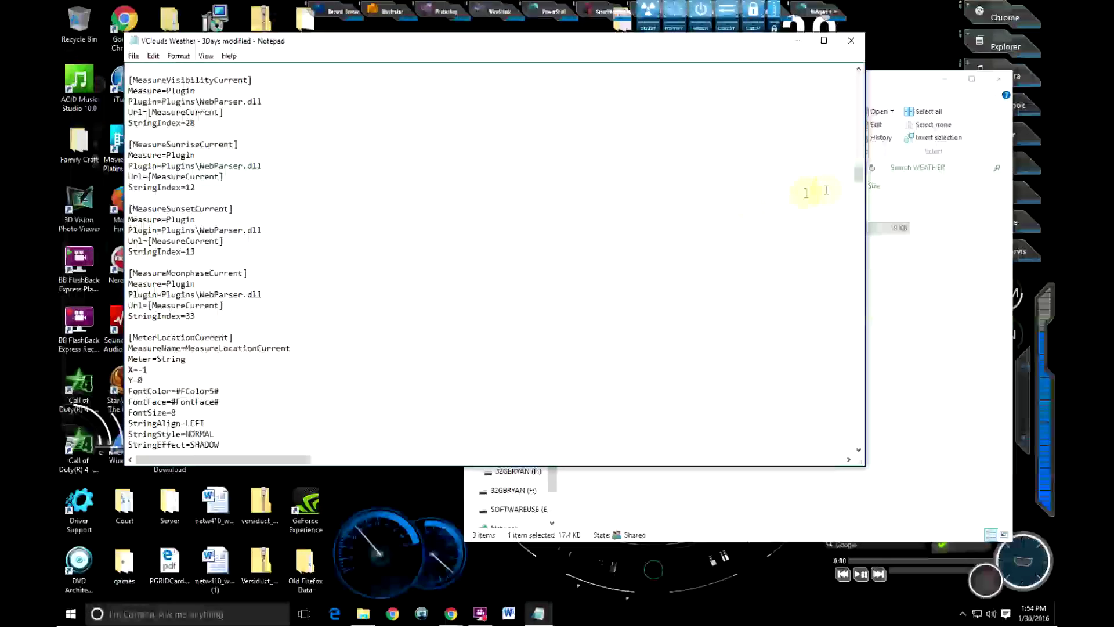
{"action": "left_click_drag", "start_coordinate": [862, 183], "coordinate": [858, 81]}
{"action": "scroll", "coordinate": [303, 325], "scroll_direction": "down", "scroll_amount": 3}
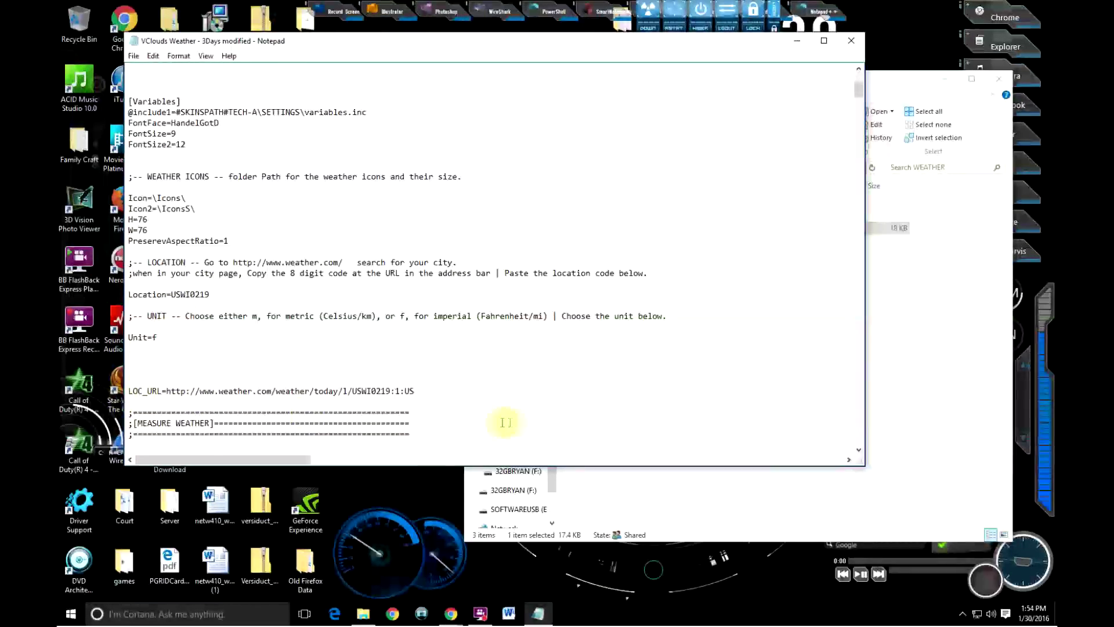
{"action": "scroll", "coordinate": [386, 396], "scroll_direction": "down", "scroll_amount": 9}
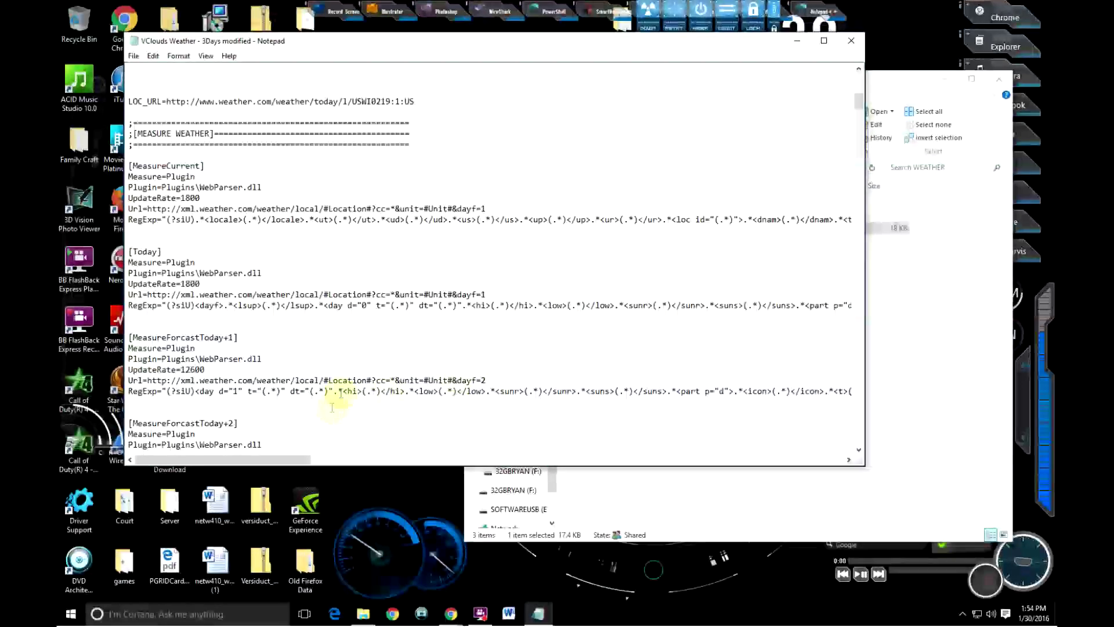
{"action": "left_click", "coordinate": [850, 40]}
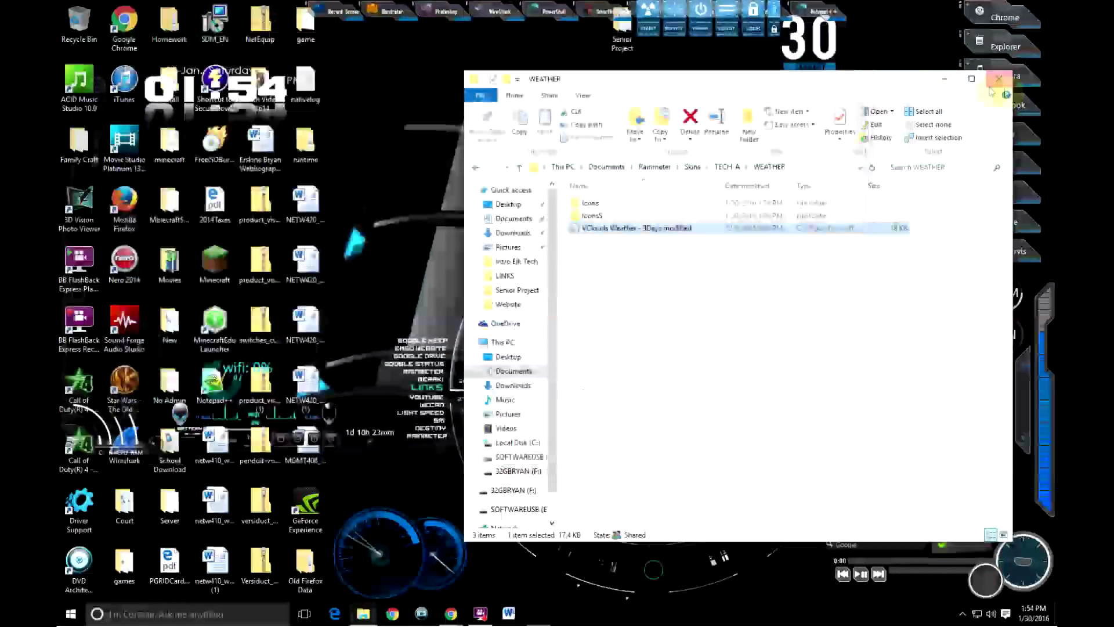
{"action": "left_click", "coordinate": [999, 78]}
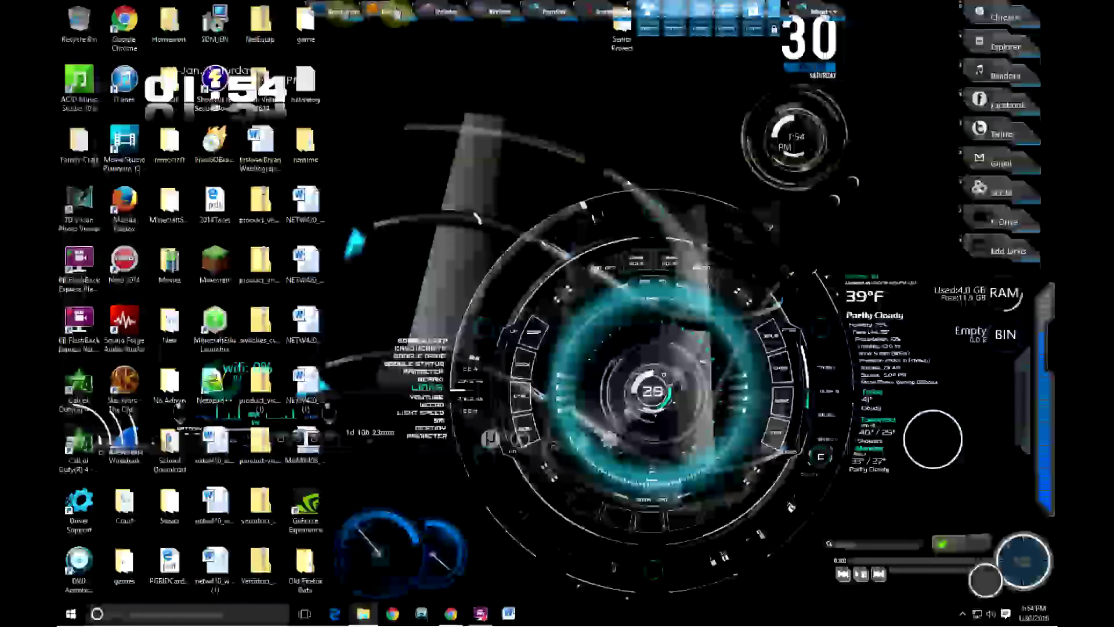
Move the horizontal launcher bar, digital clock, system meters and Wi-Fi skins off the desktop icons to the space around the central ring's upper edge
{"action": "left_click_drag", "start_coordinate": [393, 13], "coordinate": [469, 208]}
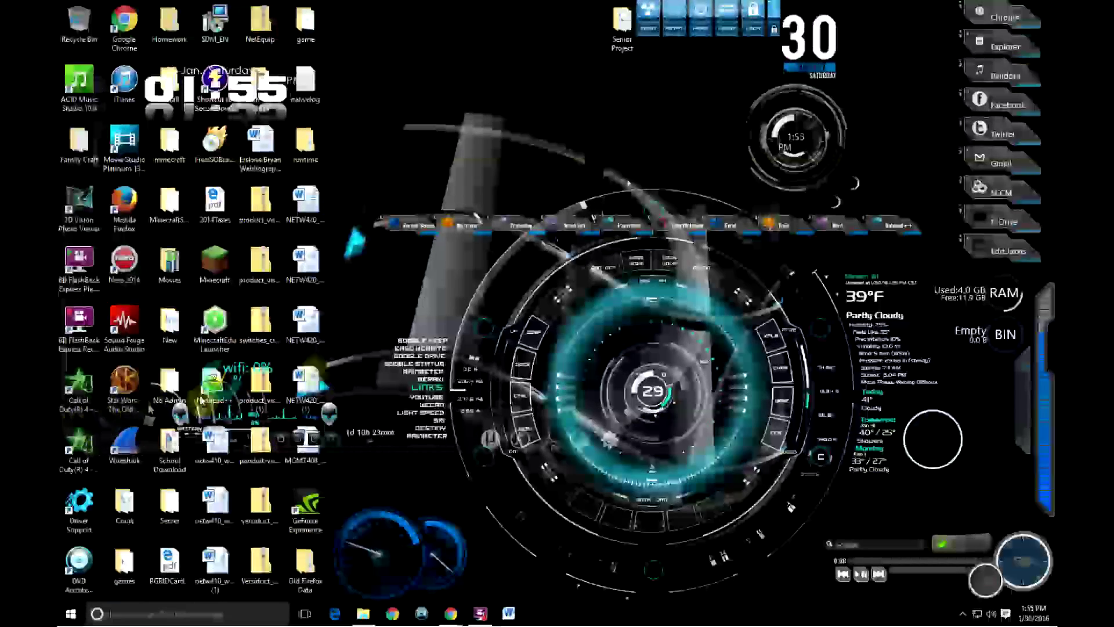
{"action": "mouse_move", "coordinate": [486, 88]}
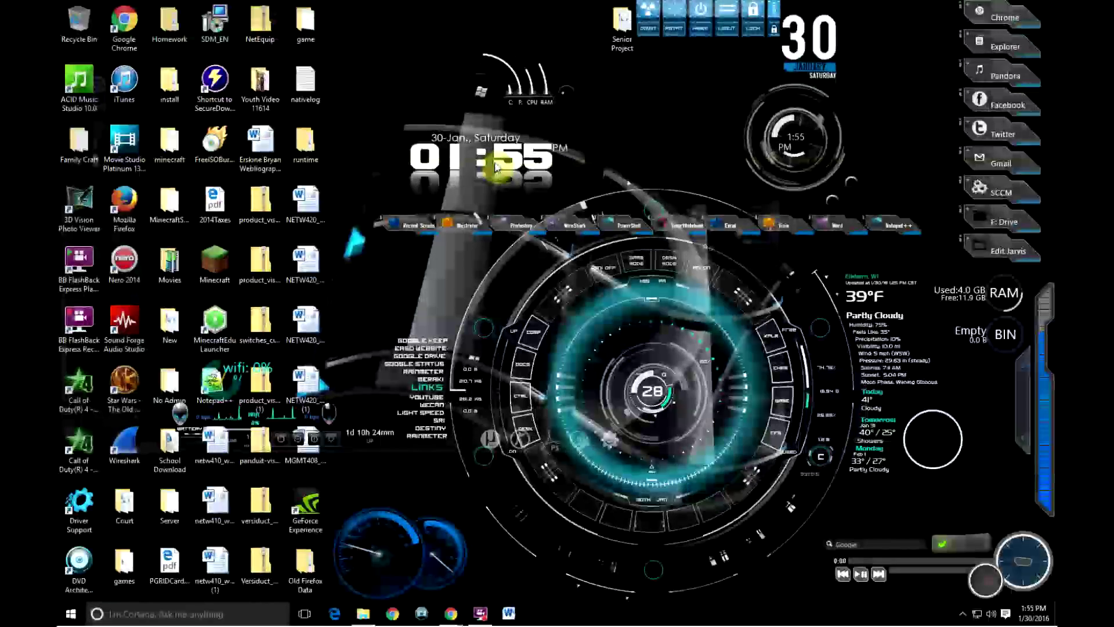
{"action": "left_click_drag", "start_coordinate": [235, 389], "coordinate": [377, 61]}
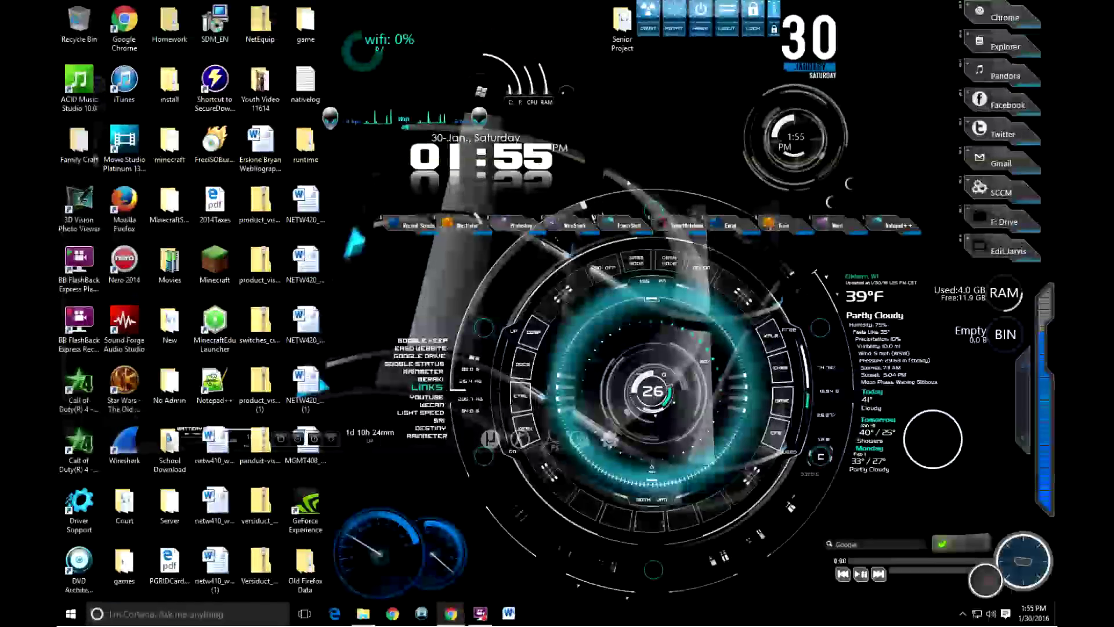
Switch to the Chrome window with the rainmeter skins image results, bring it fully into view and maximize it
{"action": "left_click", "coordinate": [450, 613]}
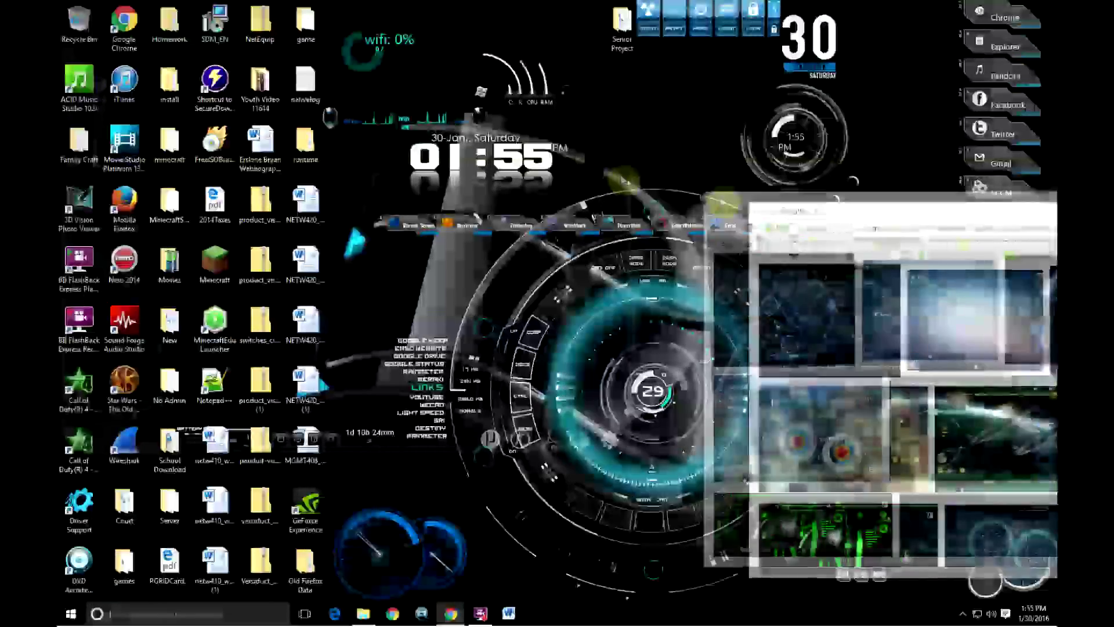
{"action": "left_click_drag", "start_coordinate": [807, 194], "coordinate": [546, 149]}
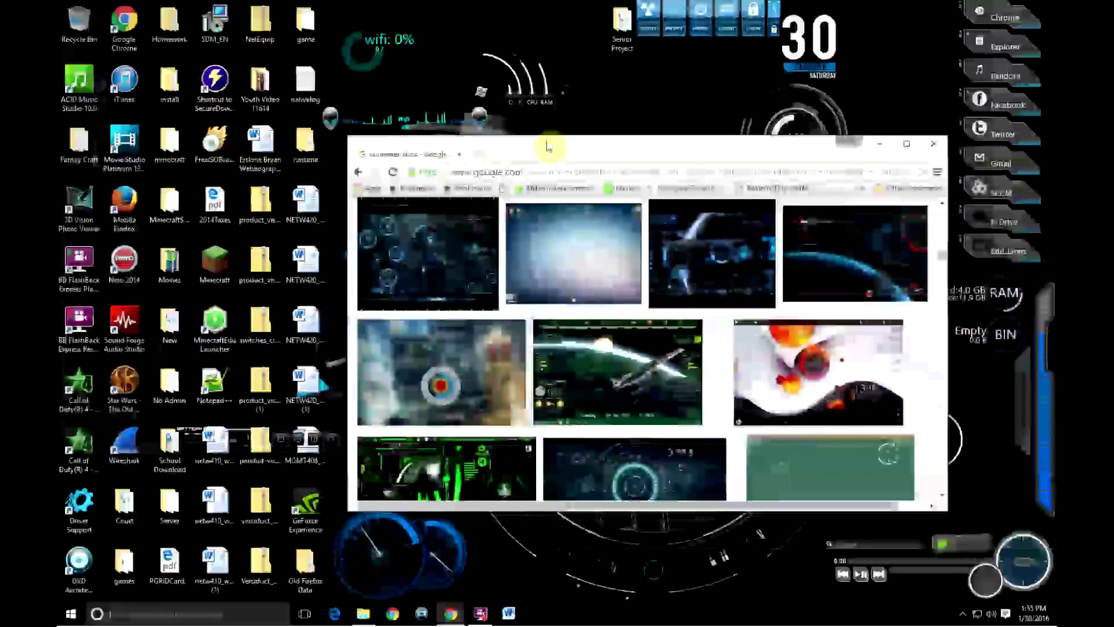
{"action": "double_click", "coordinate": [545, 148]}
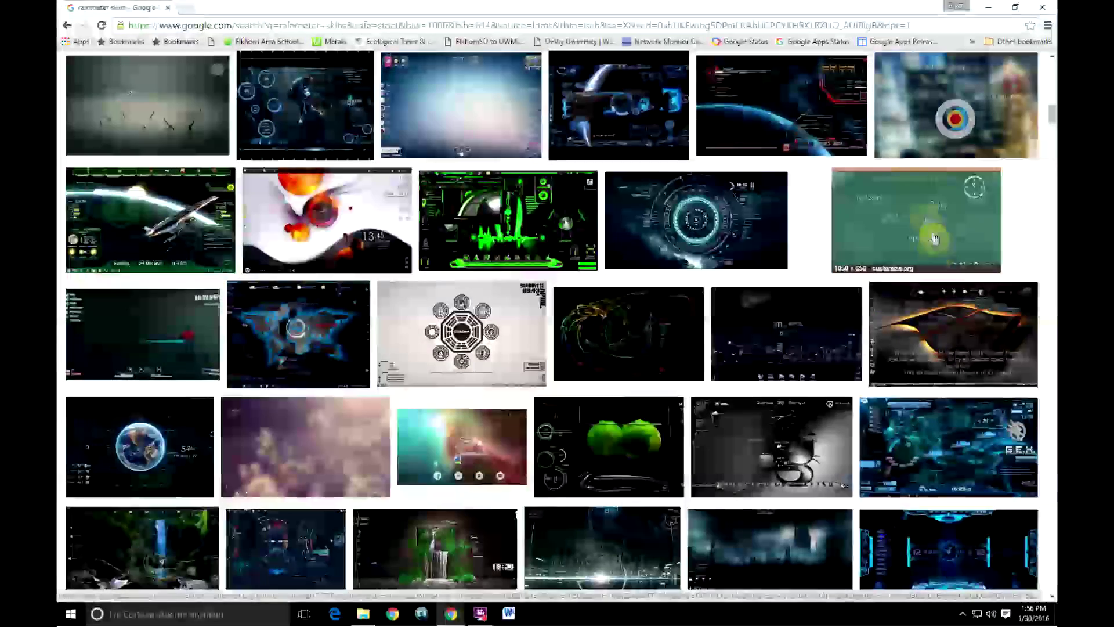
Preview several rainmeter skins image results, including Chalks Suite 1.0, SGT Splicer's Pack HUD and the Earth-themed 69303.jpg
{"action": "left_click", "coordinate": [914, 224]}
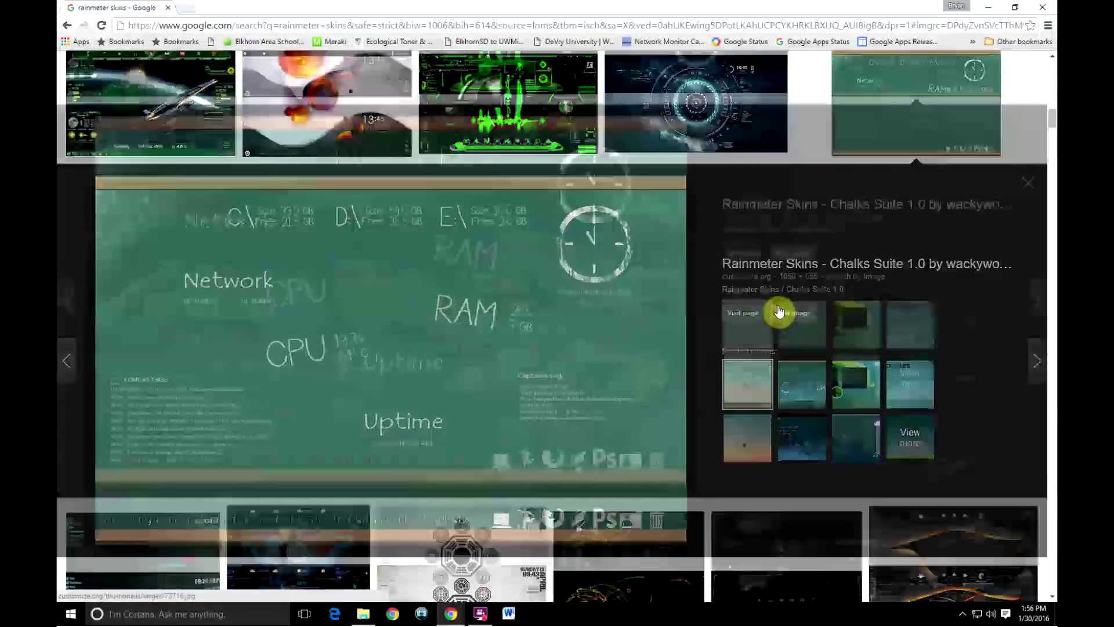
{"action": "scroll", "coordinate": [778, 308], "scroll_direction": "down", "scroll_amount": 6}
{"action": "left_click", "coordinate": [952, 254]}
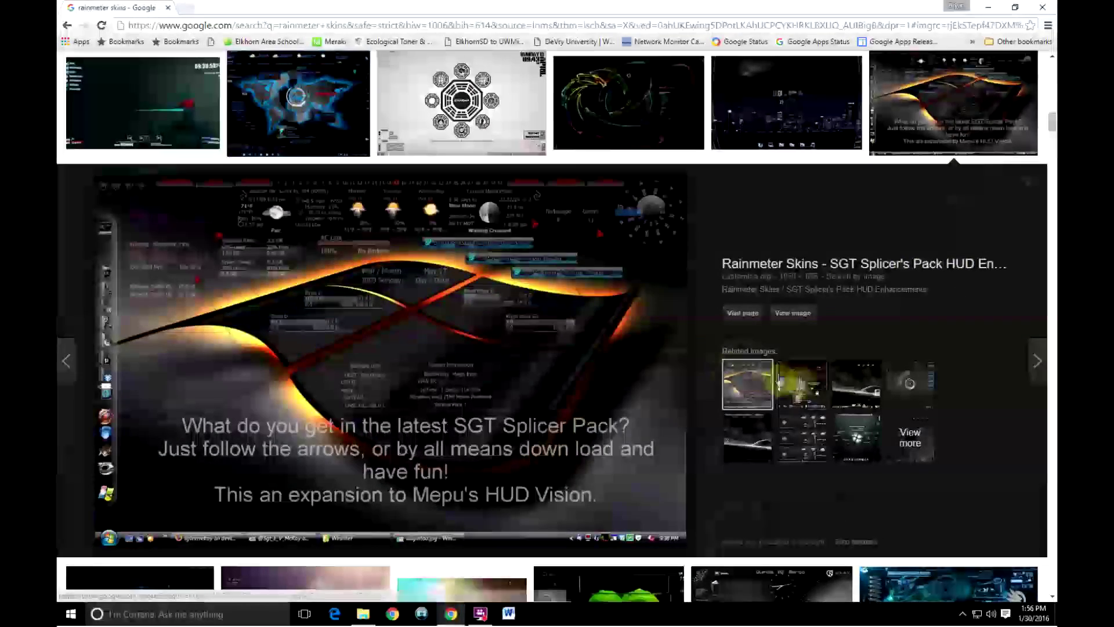
{"action": "left_click", "coordinate": [746, 444]}
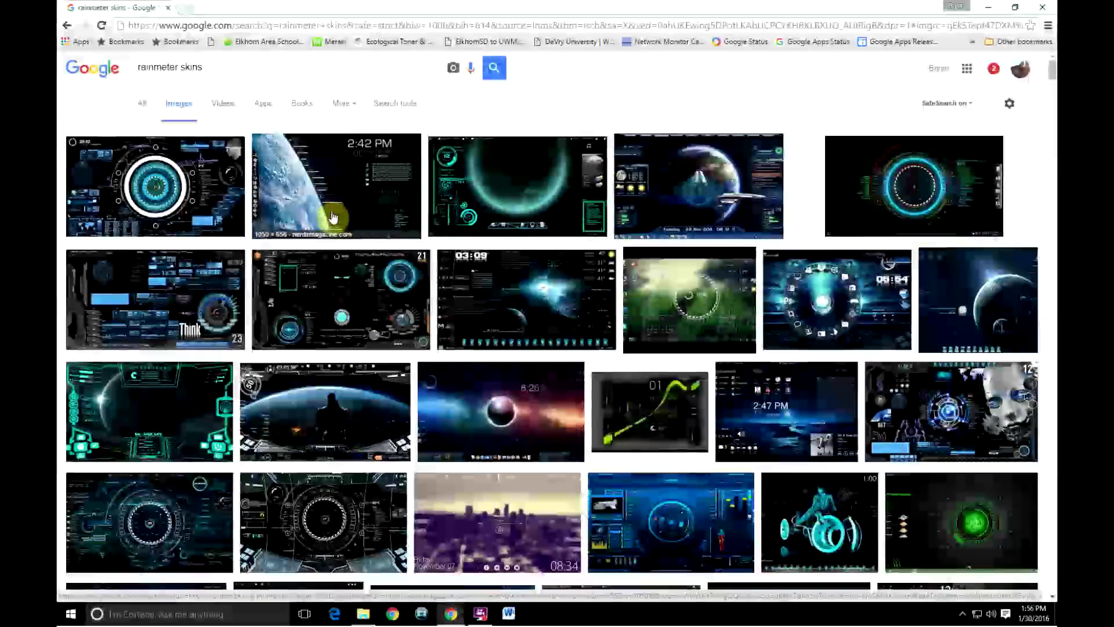
{"action": "left_click", "coordinate": [333, 217]}
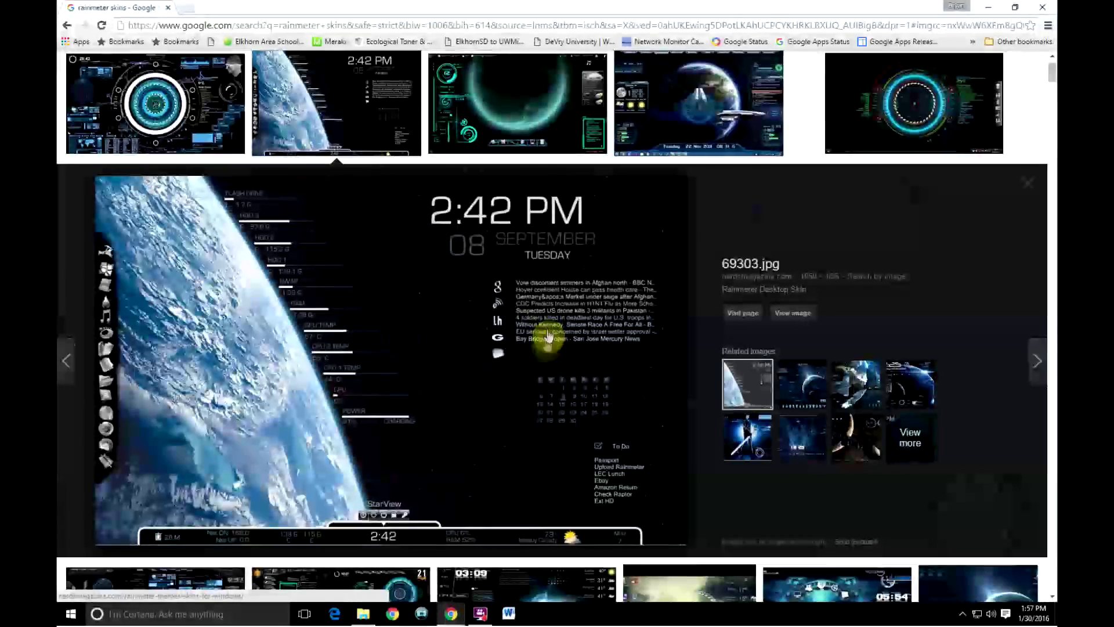
Browse further through the rainmeter skins image results and preview the Gameboy Rainmeter Skin v1.0 image
{"action": "scroll", "coordinate": [615, 422], "scroll_direction": "up", "scroll_amount": 1}
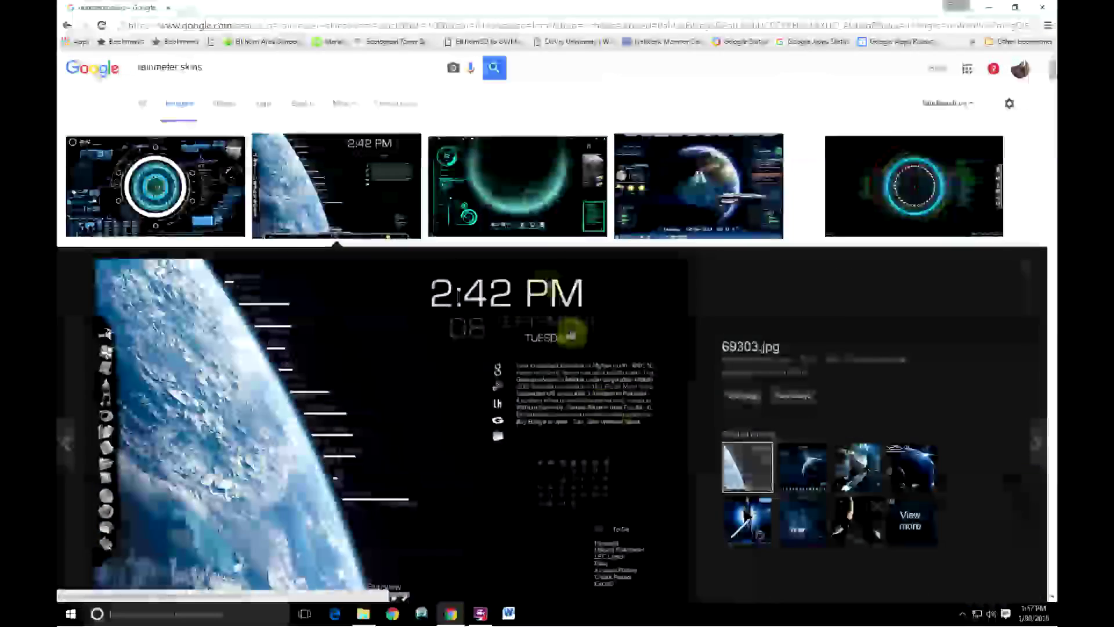
{"action": "scroll", "coordinate": [687, 337], "scroll_direction": "down", "scroll_amount": 3}
{"action": "scroll", "coordinate": [688, 336], "scroll_direction": "down", "scroll_amount": 15}
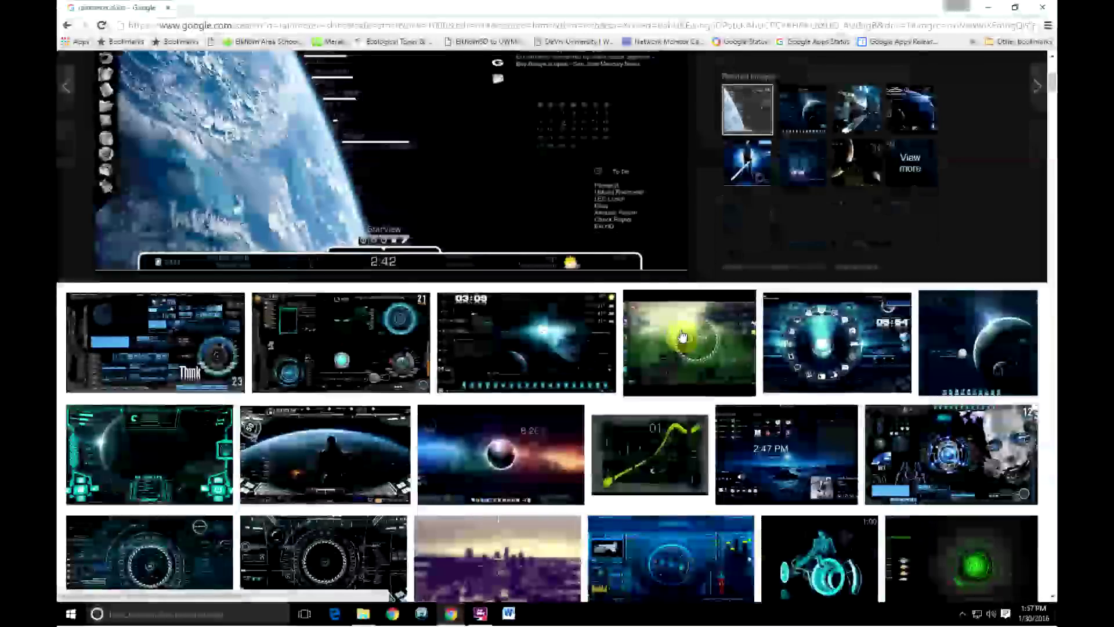
{"action": "scroll", "coordinate": [679, 337], "scroll_direction": "down", "scroll_amount": 12}
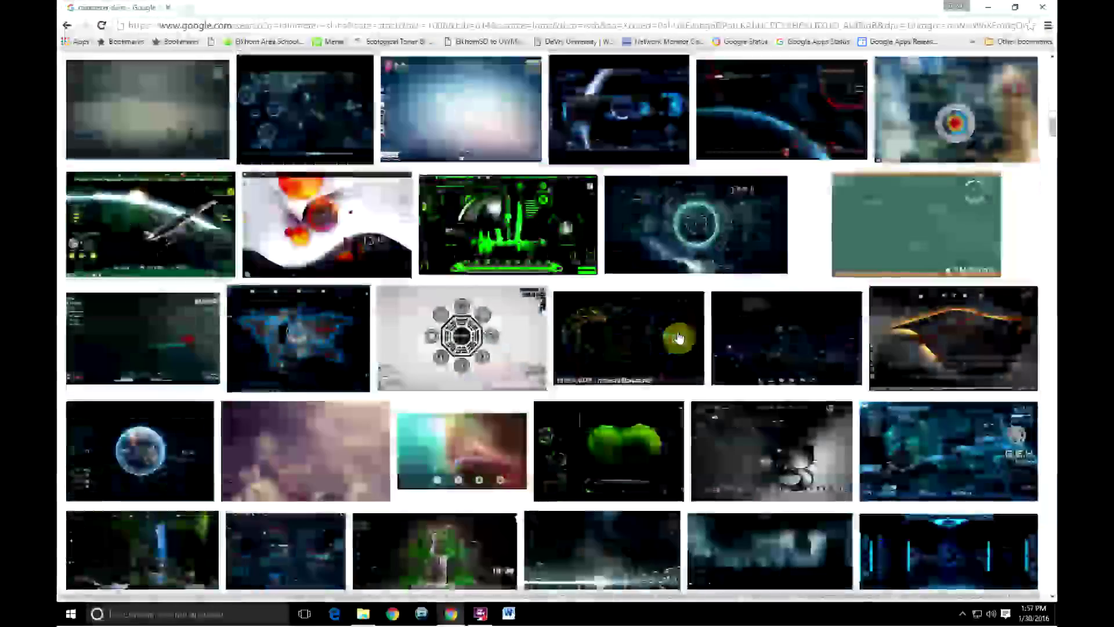
{"action": "scroll", "coordinate": [676, 341], "scroll_direction": "down", "scroll_amount": 3}
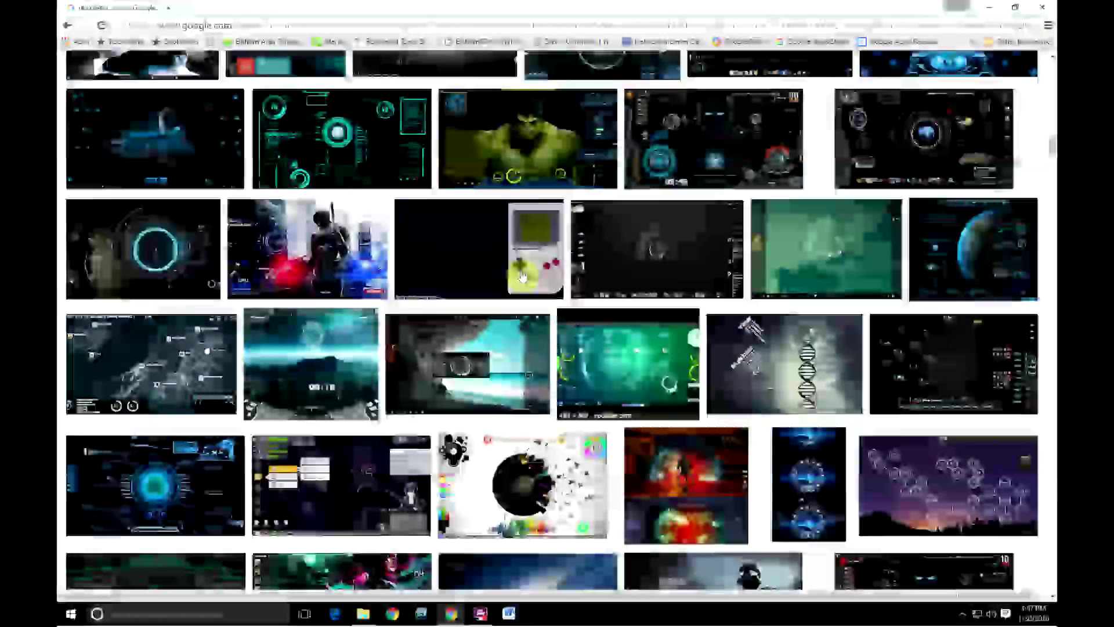
{"action": "left_click", "coordinate": [479, 261]}
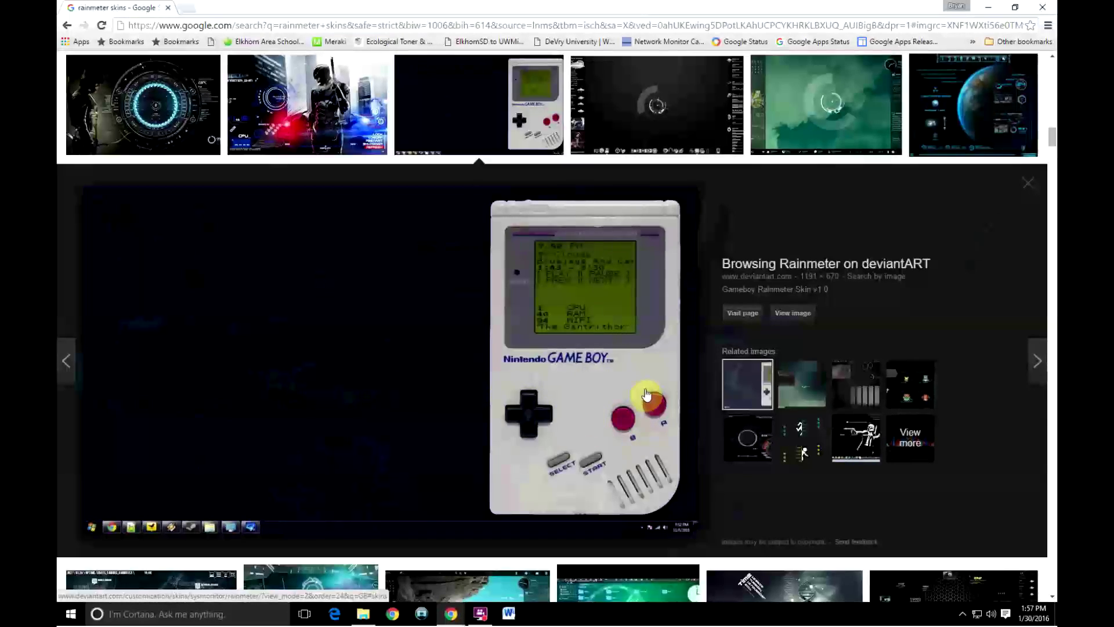
Look through more skin image results and preview the green Diago Skins Rainmeter image with the frog
{"action": "scroll", "coordinate": [647, 395], "scroll_direction": "down", "scroll_amount": 9}
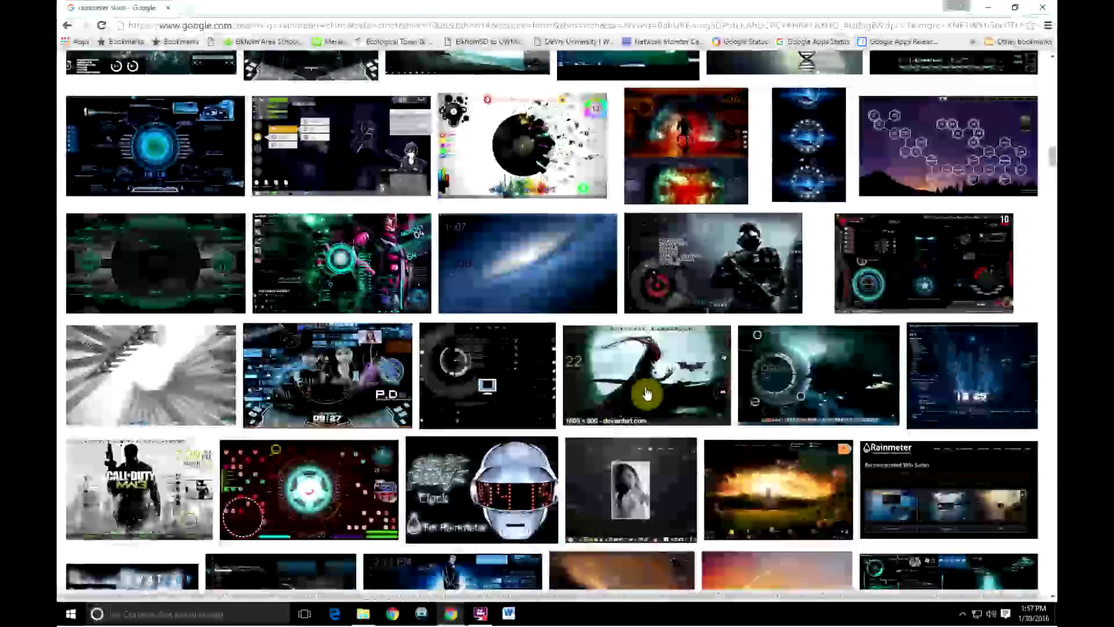
{"action": "scroll", "coordinate": [647, 394], "scroll_direction": "down", "scroll_amount": 10}
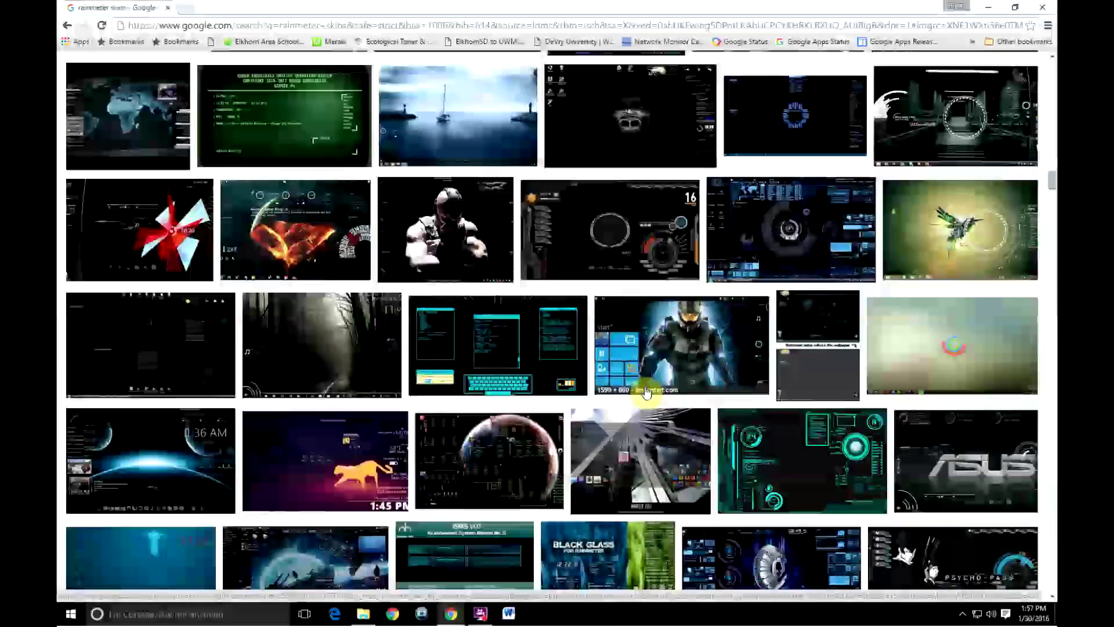
{"action": "scroll", "coordinate": [646, 391], "scroll_direction": "down", "scroll_amount": 5}
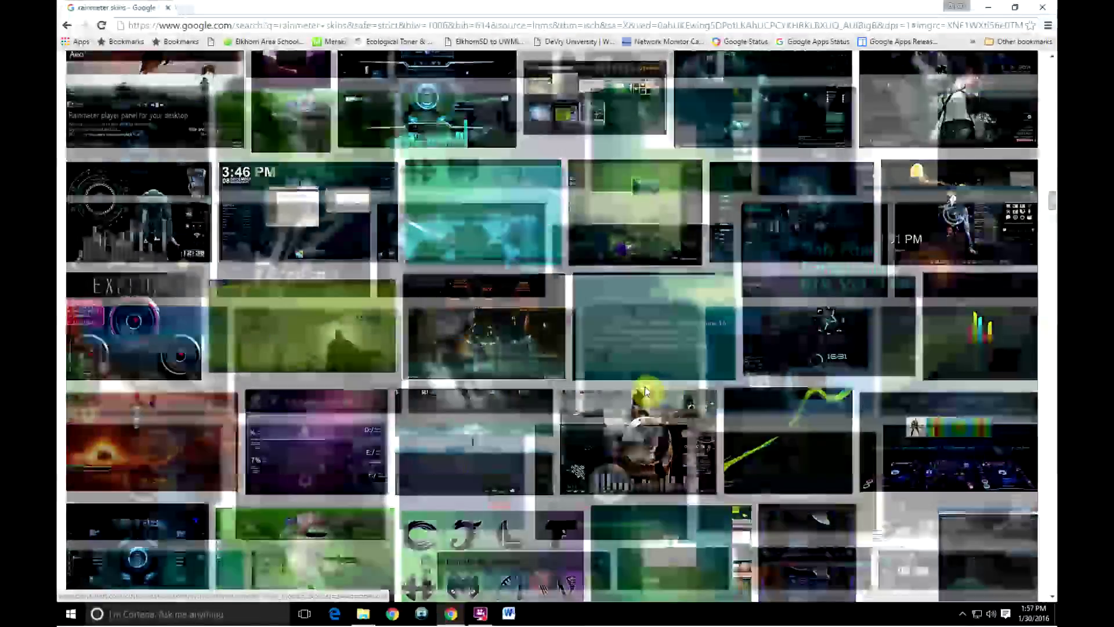
{"action": "scroll", "coordinate": [645, 387], "scroll_direction": "down", "scroll_amount": 7}
{"action": "left_click", "coordinate": [305, 139]}
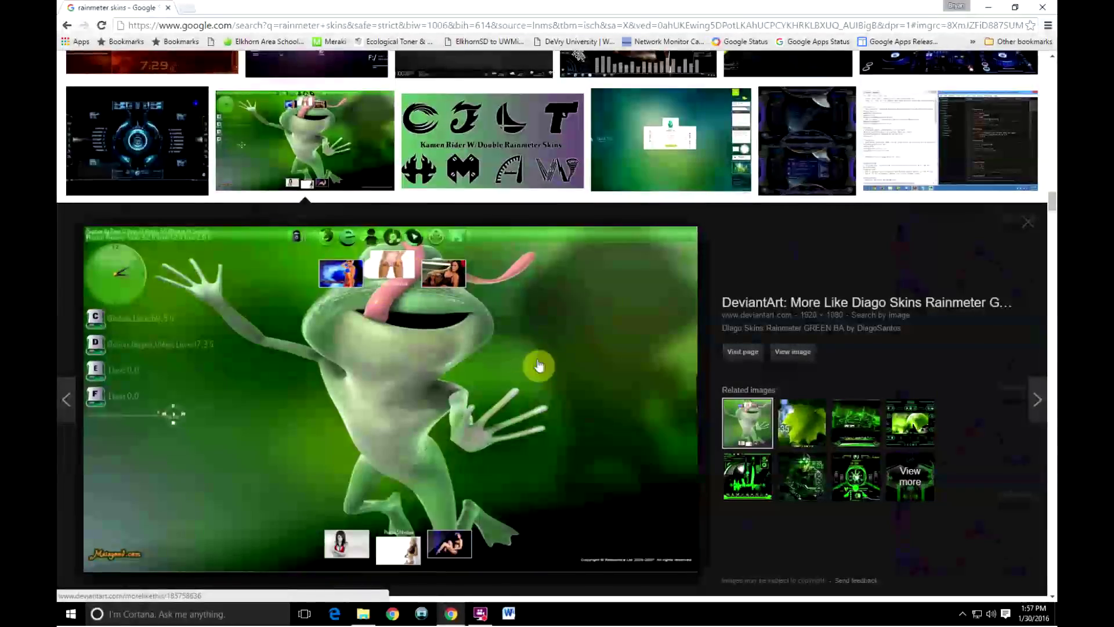
Continue down the skin image results and preview the PlayStation3 Rainmeter image with the blue wave
{"action": "scroll", "coordinate": [538, 365], "scroll_direction": "down", "scroll_amount": 13}
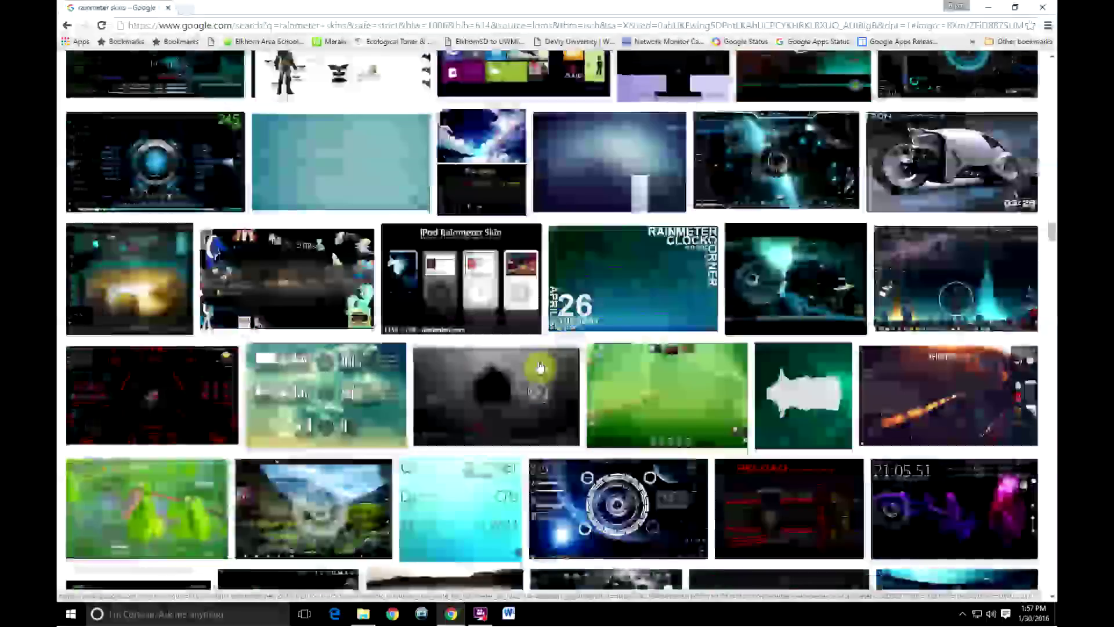
{"action": "scroll", "coordinate": [539, 367], "scroll_direction": "down", "scroll_amount": 10}
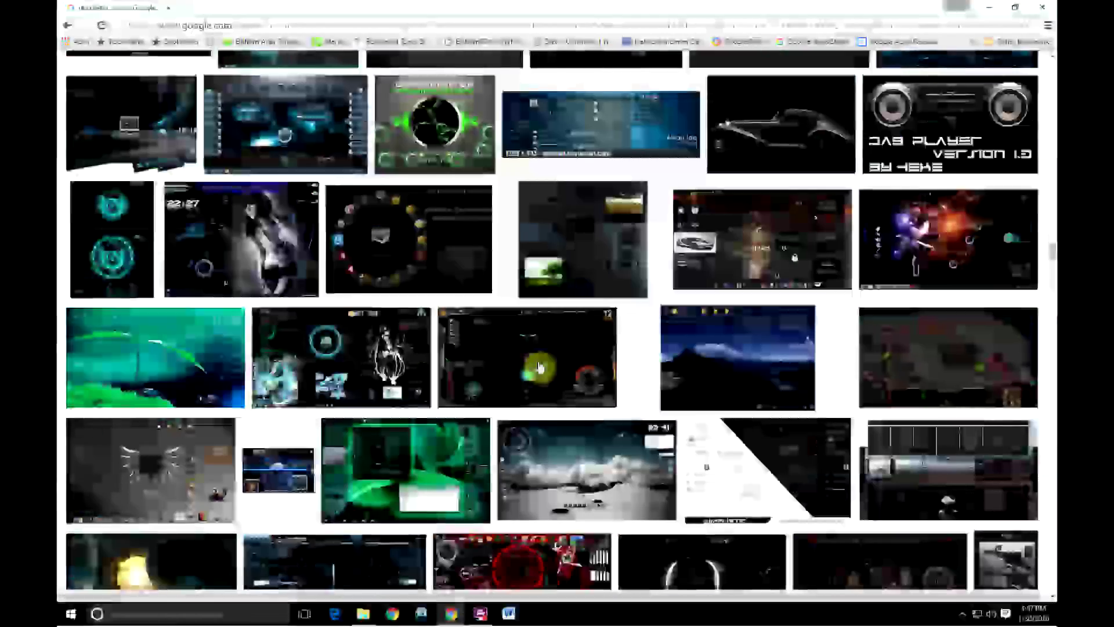
{"action": "scroll", "coordinate": [539, 367], "scroll_direction": "down", "scroll_amount": 4}
{"action": "scroll", "coordinate": [539, 367], "scroll_direction": "down", "scroll_amount": 8}
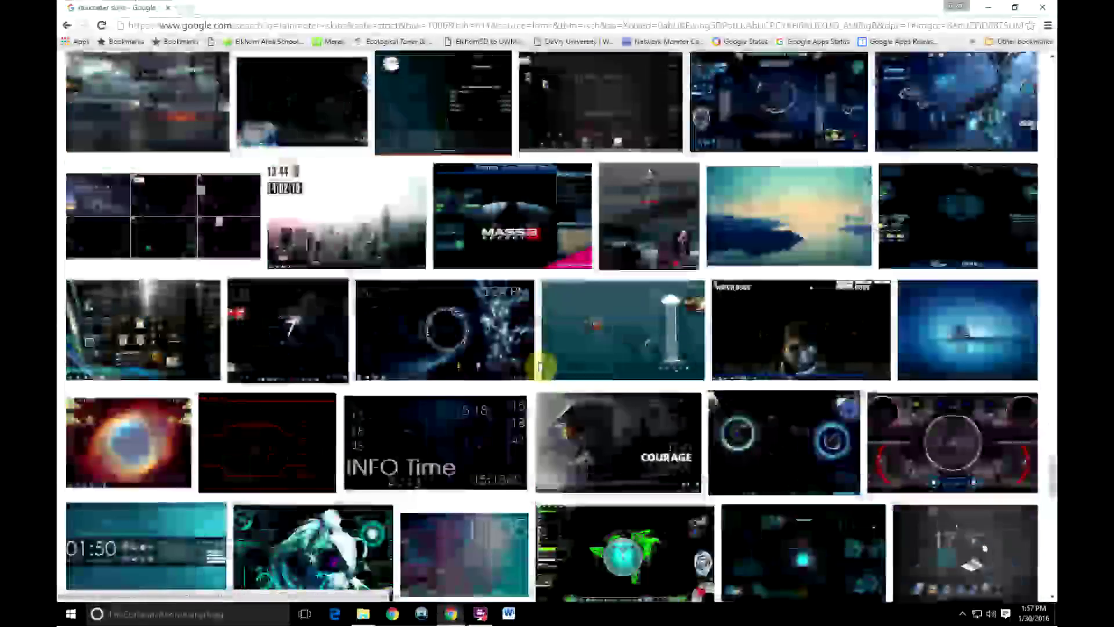
{"action": "scroll", "coordinate": [540, 366], "scroll_direction": "down", "scroll_amount": 7}
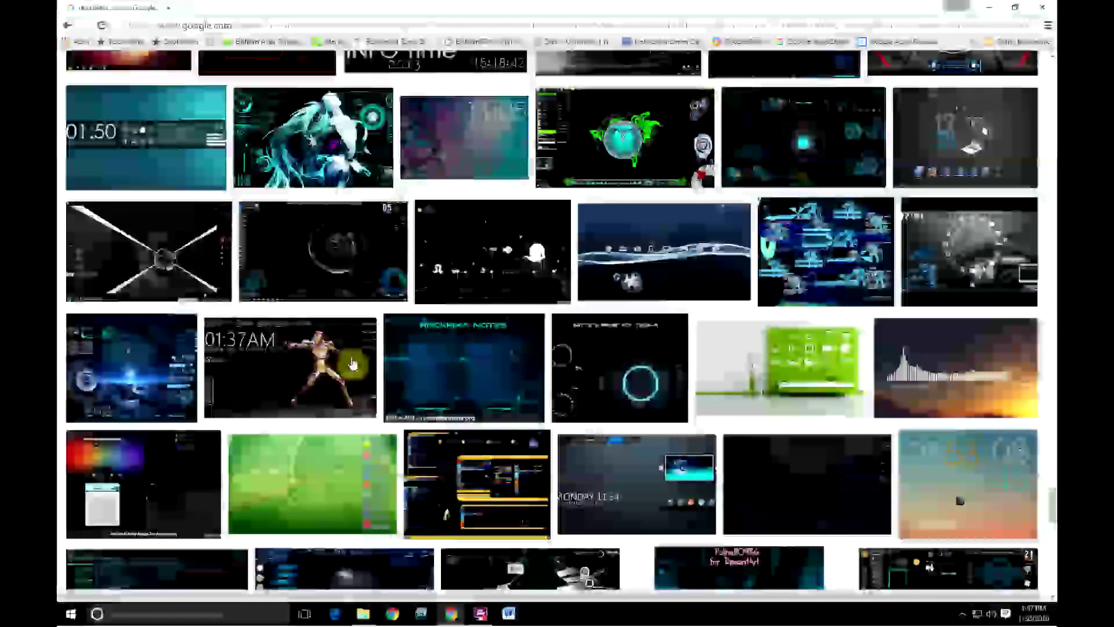
{"action": "left_click", "coordinate": [690, 288]}
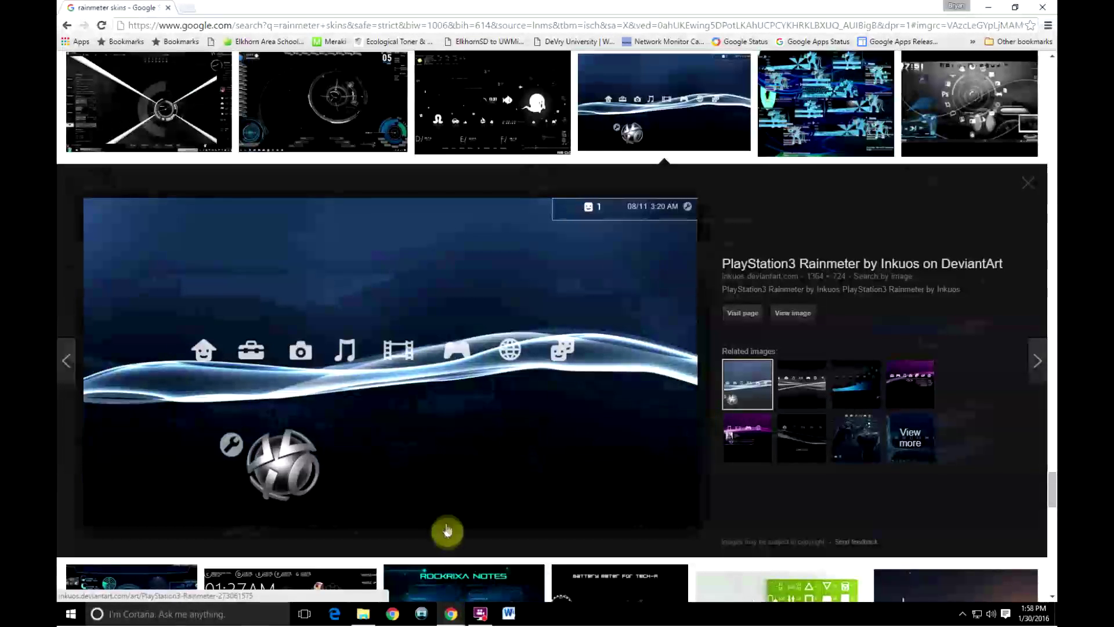
Skim the remaining skin images, restore the Chrome window from maximized and move it off the screen to uncover the Rainmeter desktop
{"action": "scroll", "coordinate": [555, 539], "scroll_direction": "down", "scroll_amount": 8}
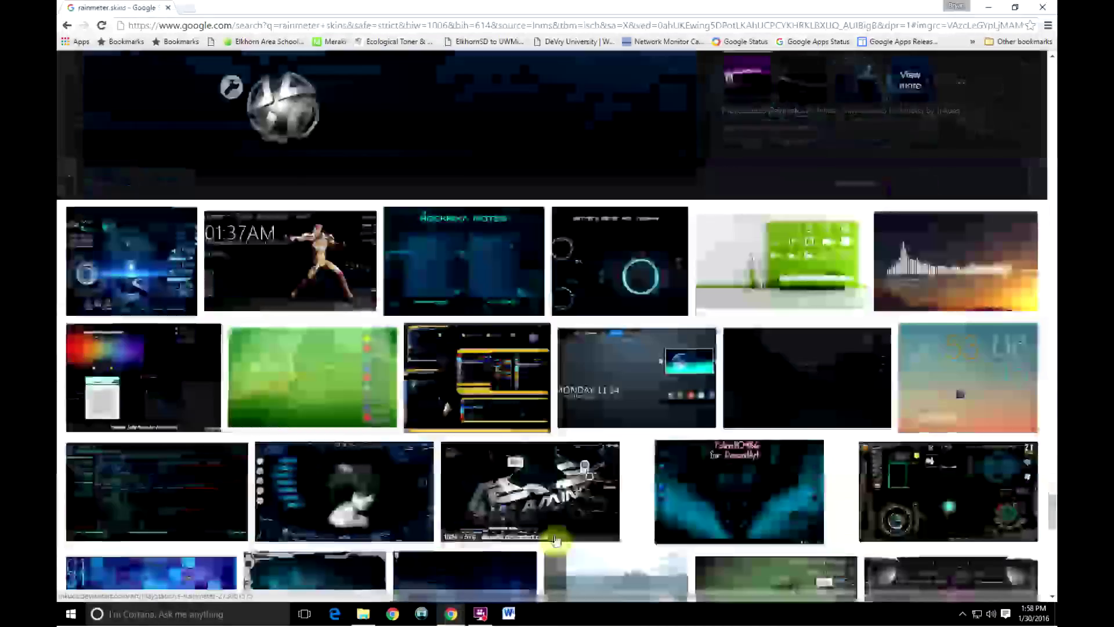
{"action": "scroll", "coordinate": [556, 539], "scroll_direction": "down", "scroll_amount": 6}
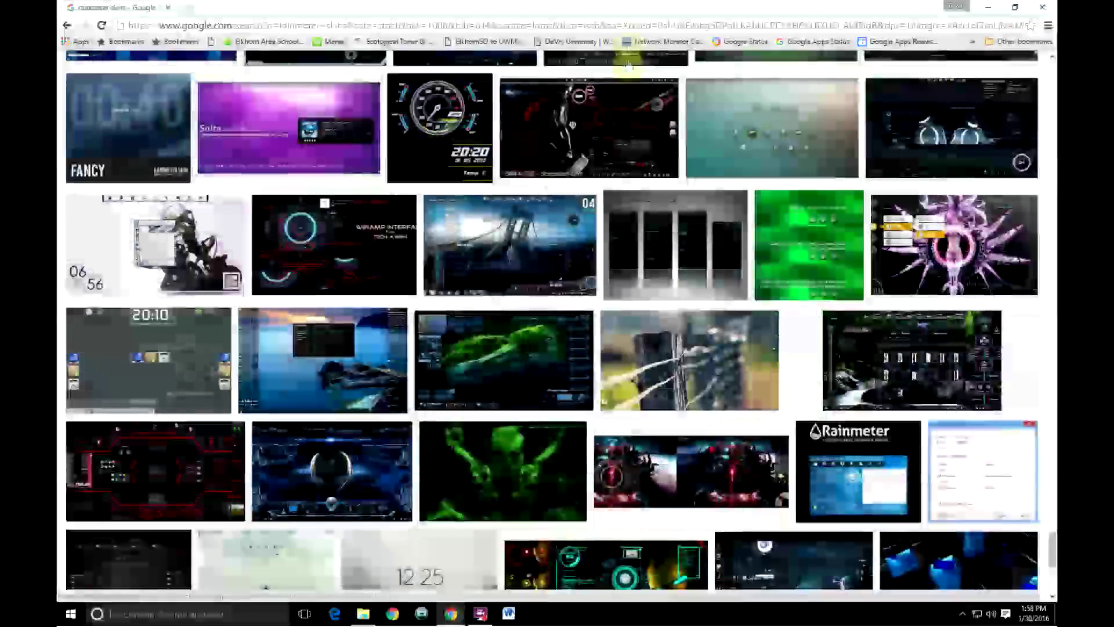
{"action": "double_click", "coordinate": [629, 13]}
{"action": "left_click_drag", "start_coordinate": [758, 48], "coordinate": [1056, 87]}
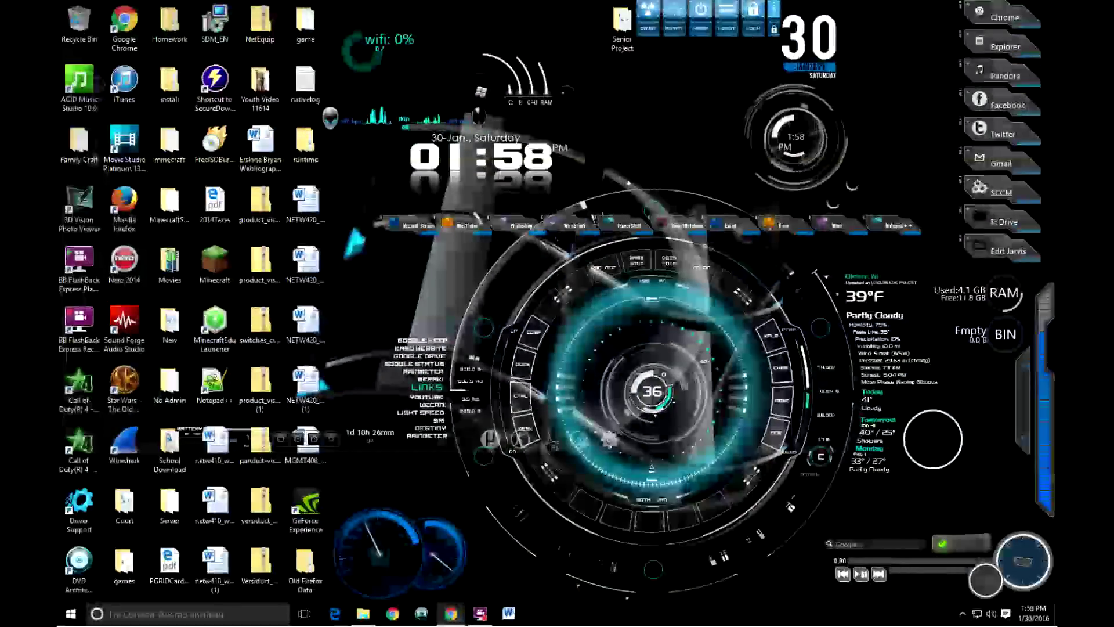